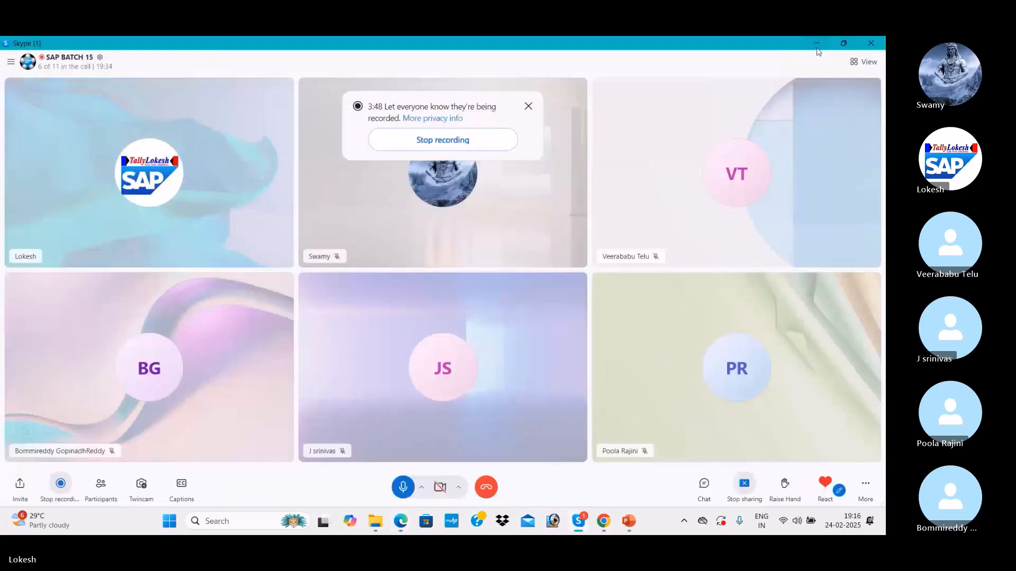
Step: Minimize the Skype, PDF, PowerPoint, YouTube and AR folder windows to reach the desktop
click(815, 47)
click(819, 48)
click(816, 51)
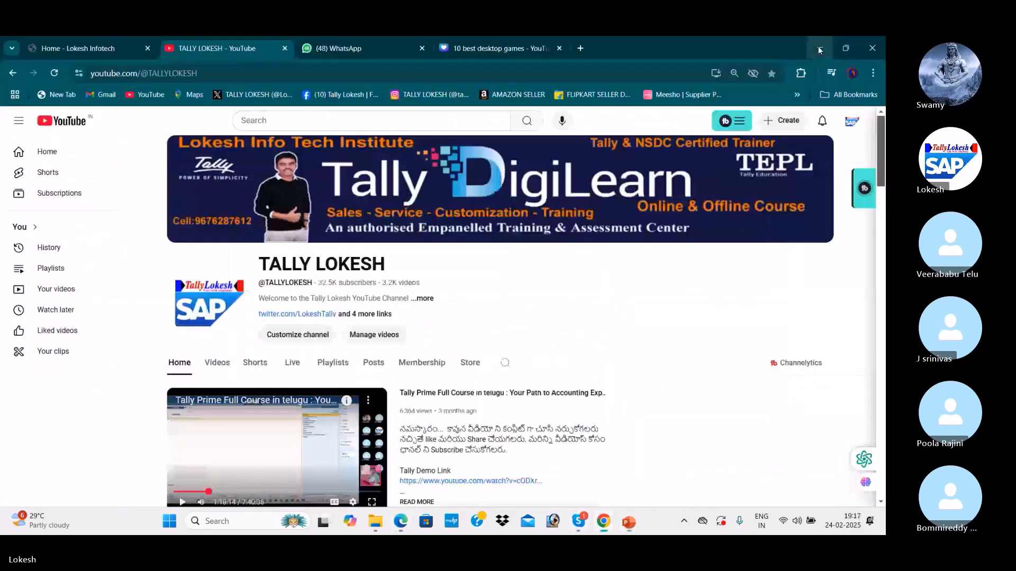
click(818, 46)
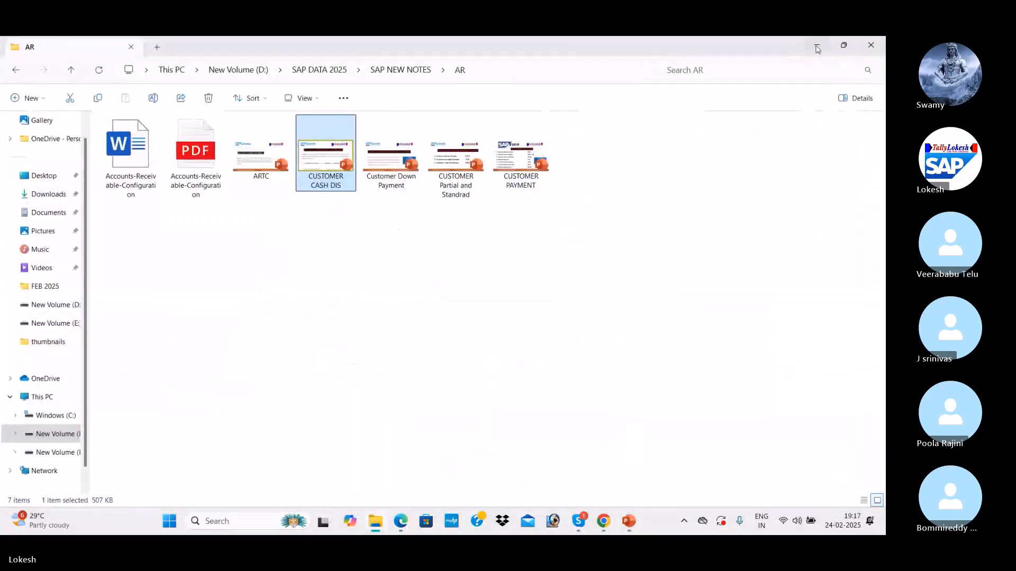
click(816, 47)
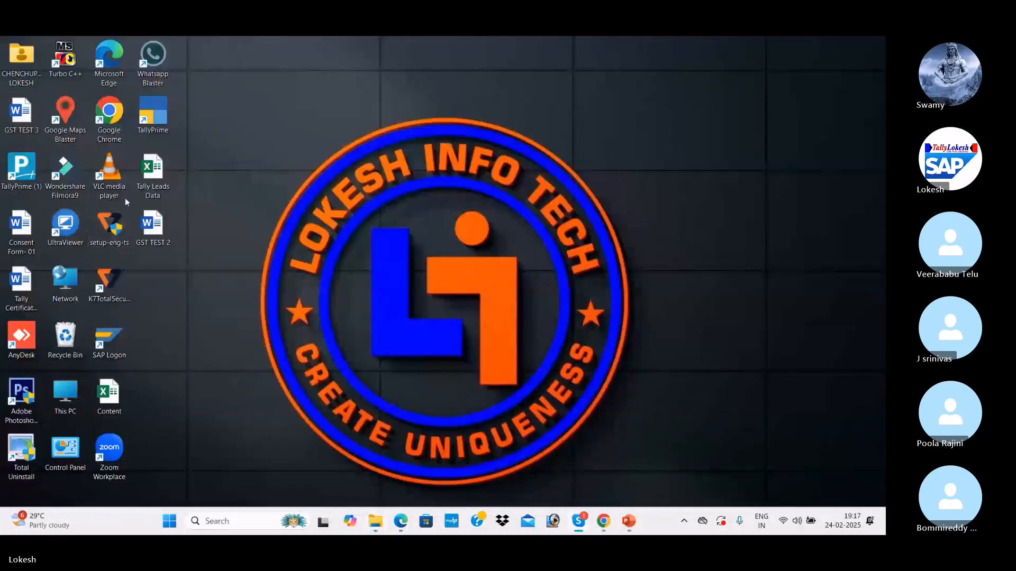
Step: Launch SAP Logon and log on to the SAP Fic connection with the user ID and password
double_click(101, 341)
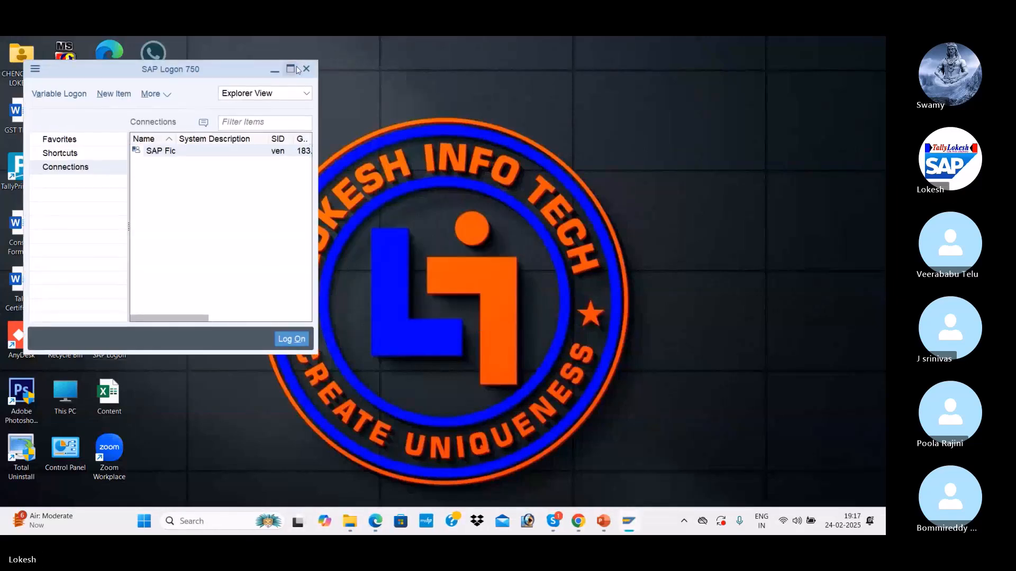
click(291, 69)
double_click(444, 124)
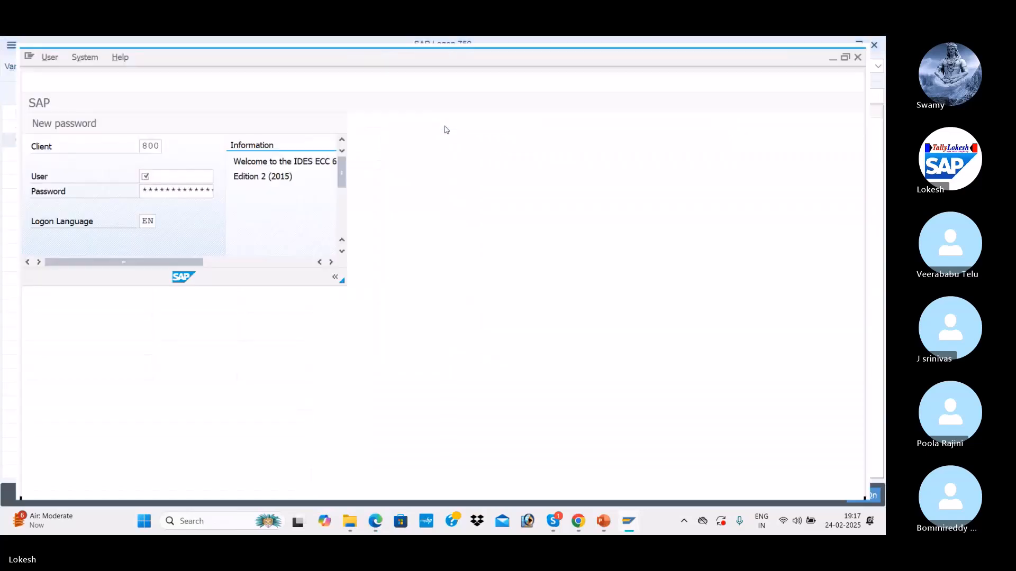
text(FIUSER42)
key(Tab)
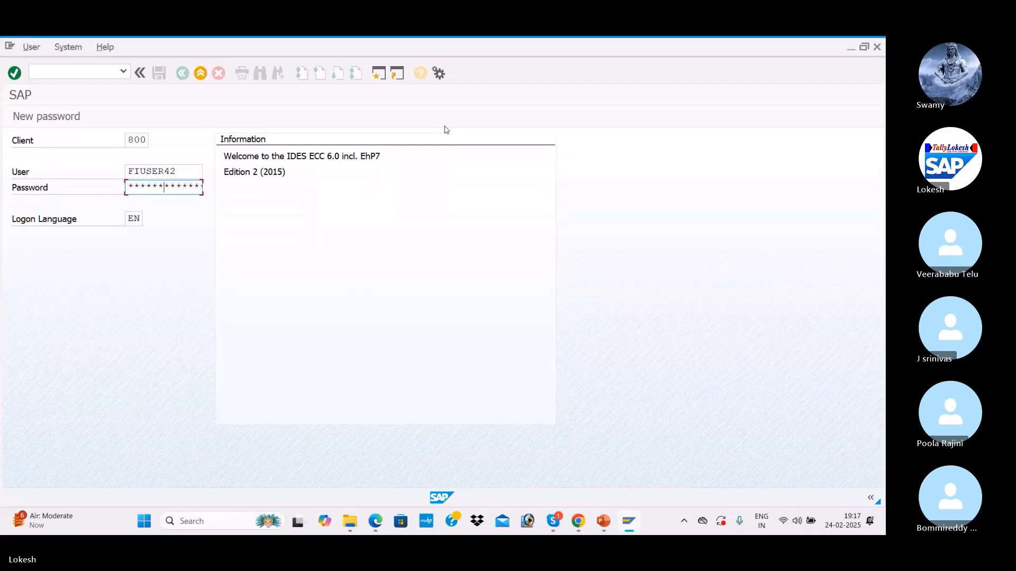
key(Return)
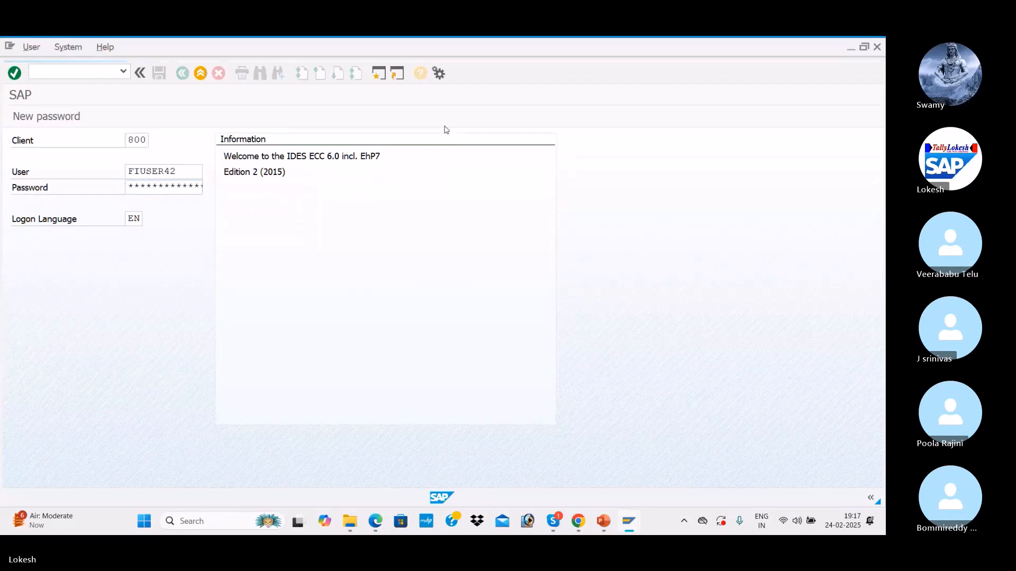
key(Tab)
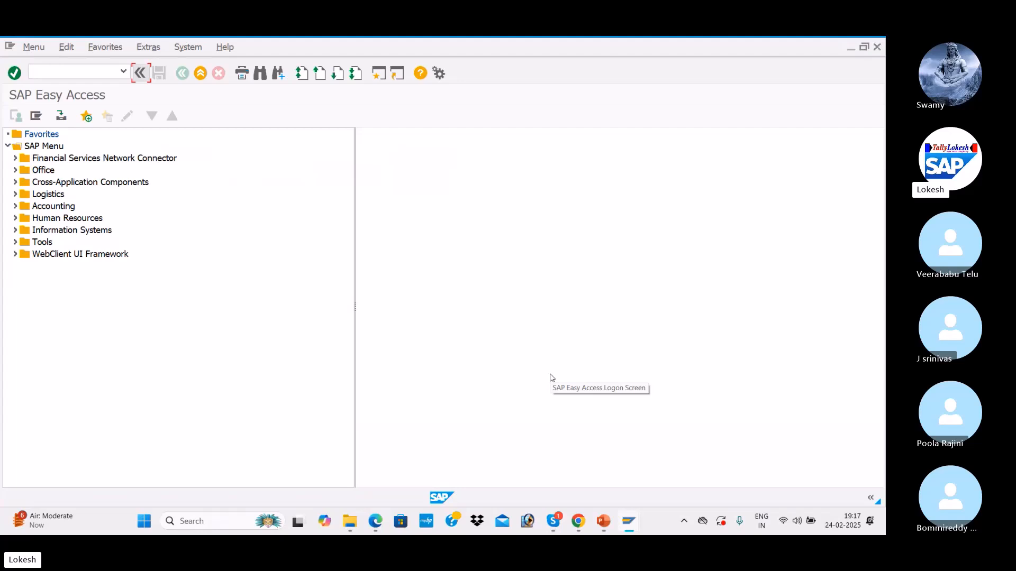
Step: In FS00, copy Admin Expenses account 400005 Purchase A/c to new account 400006
click(48, 67)
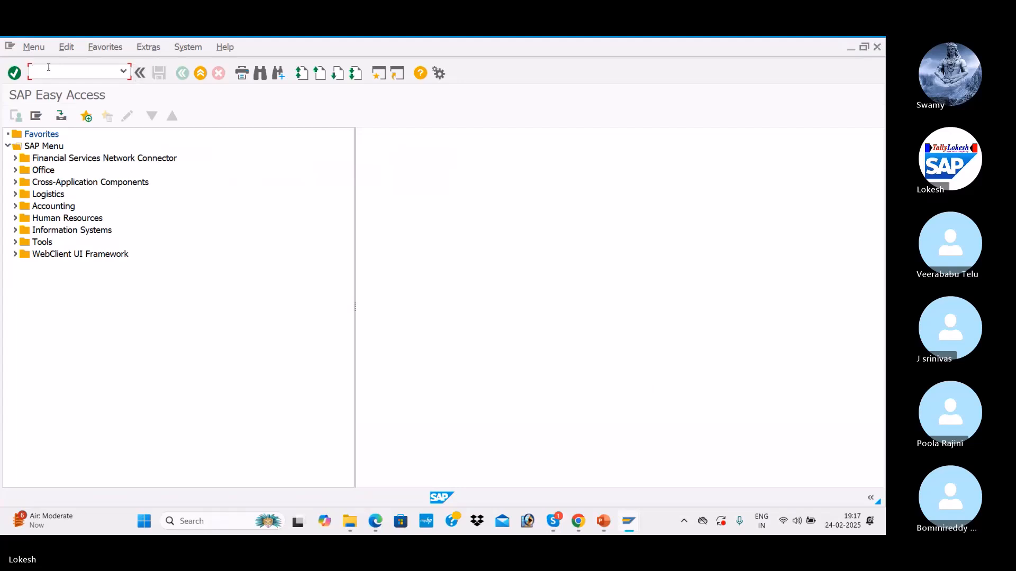
text(FS00)
key(Return)
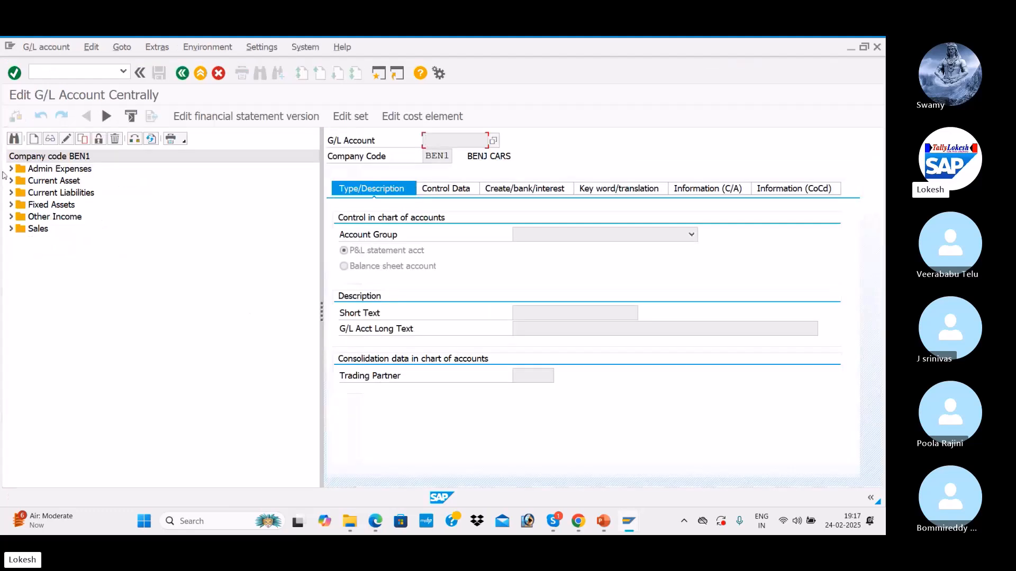
click(9, 169)
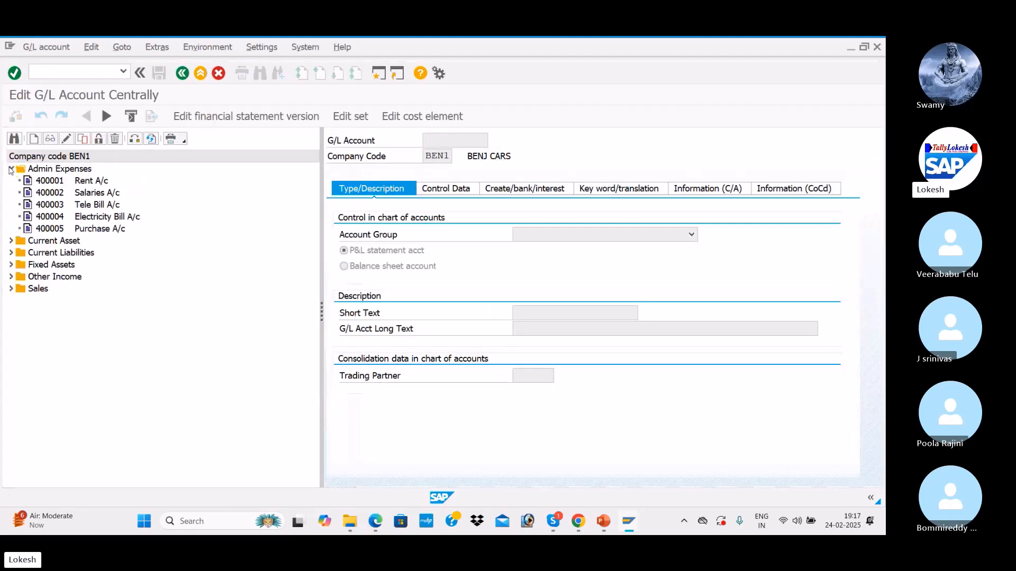
click(52, 231)
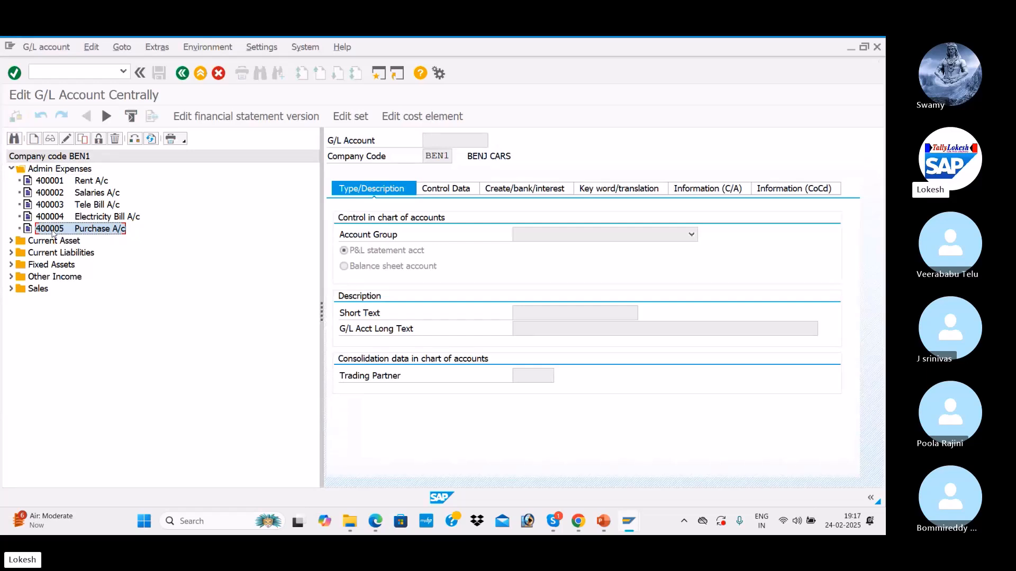
right_click(52, 231)
click(78, 270)
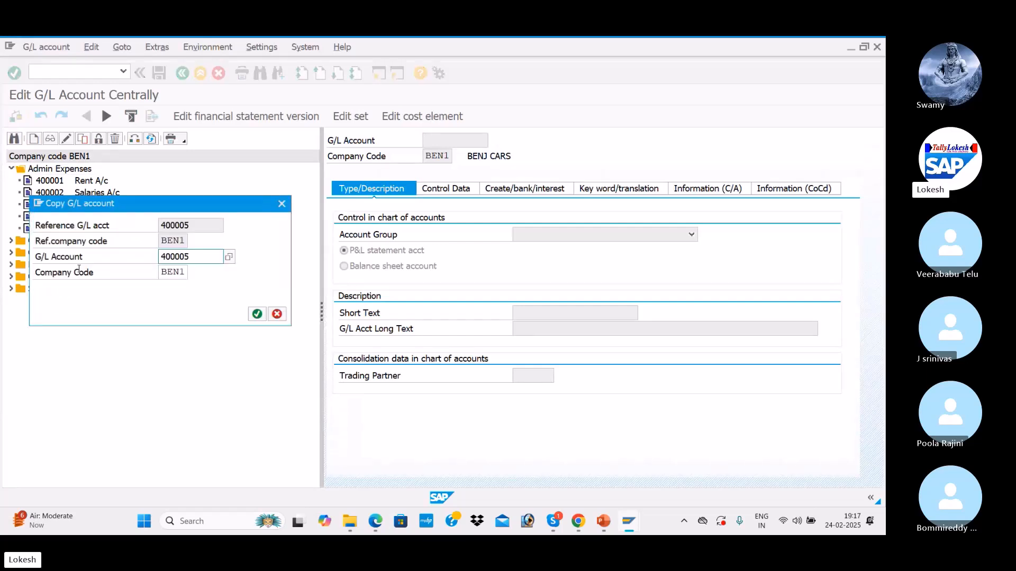
click(201, 256)
key(BackSpace)
text(6)
key(Return)
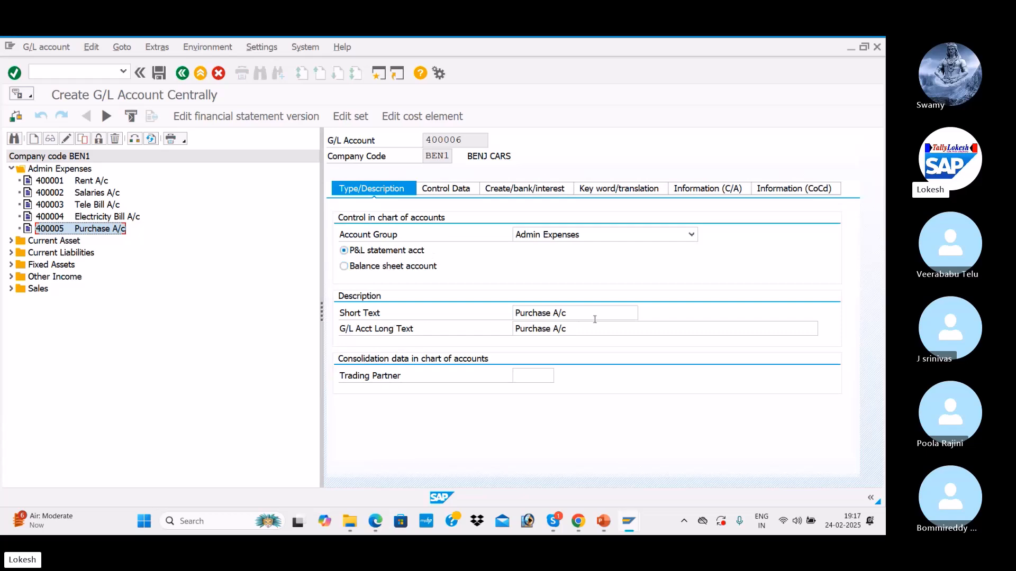
Step: Change the short and long text of account 400006 to 'Discount Allowed'
drag(591, 317, 484, 315)
key(BackSpace)
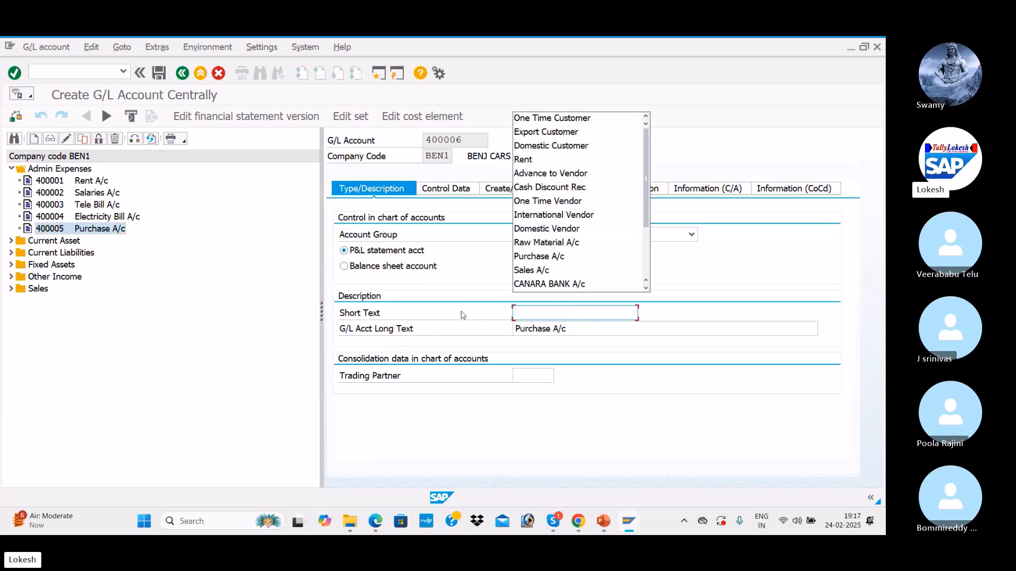
text(C)
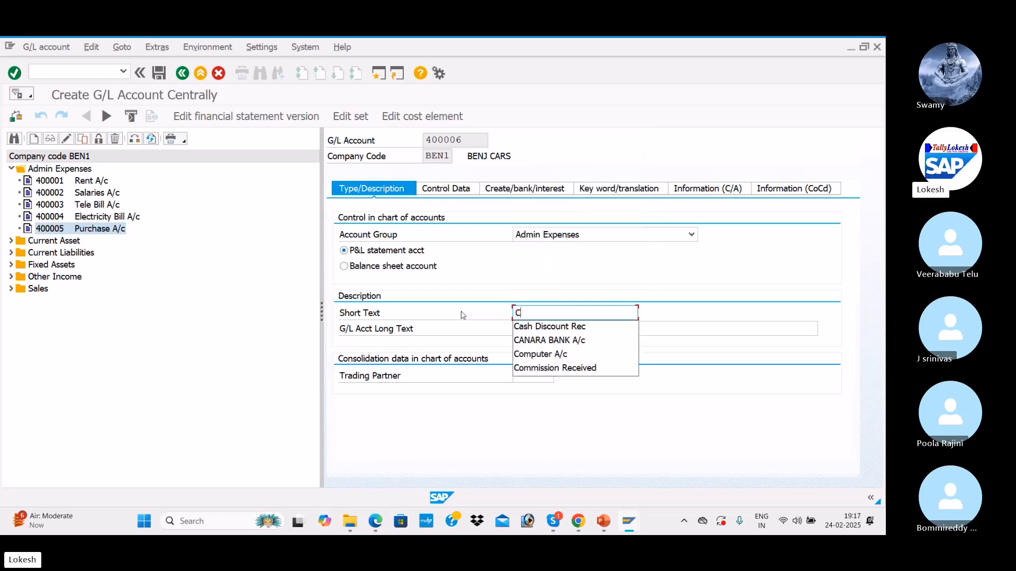
key(BackSpace)
text(Disco)
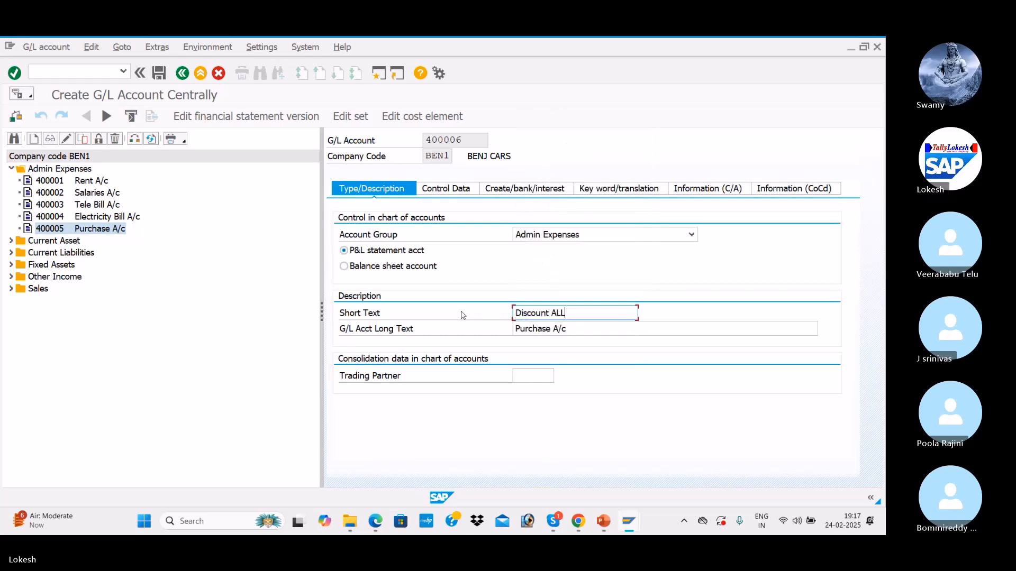
text(unt Allowed)
drag(591, 314, 500, 315)
key(ctrl+c)
drag(609, 334, 468, 334)
key(ctrl+v)
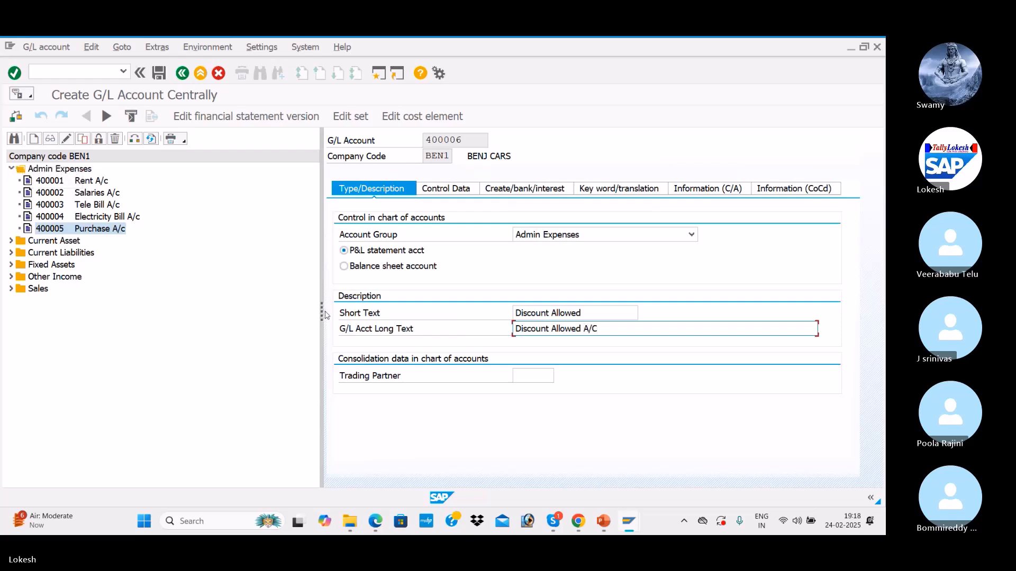
Step: Review the control data and document creation settings against the configuration PDF, then save account 400006
drag(321, 312, 254, 313)
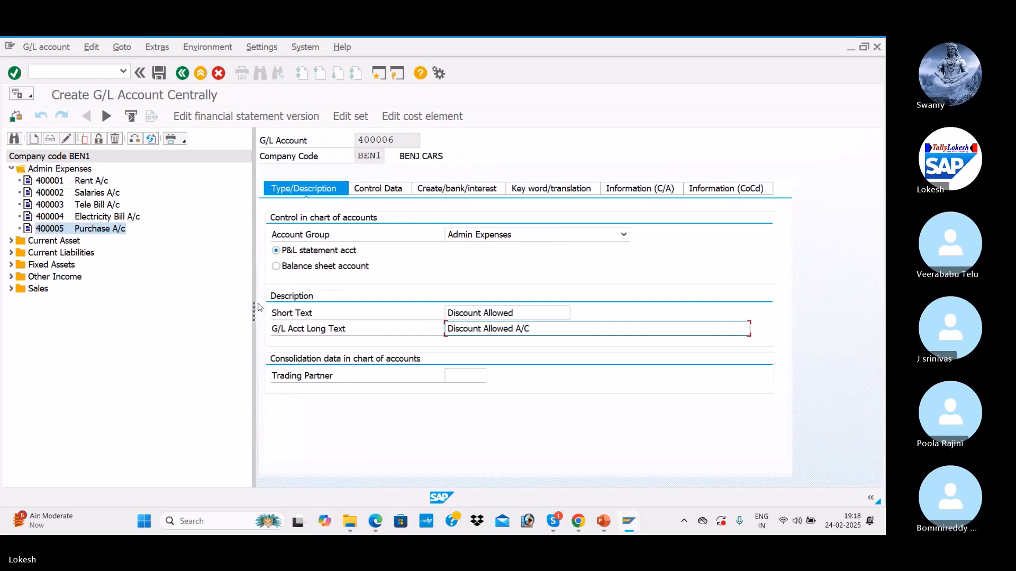
click(381, 191)
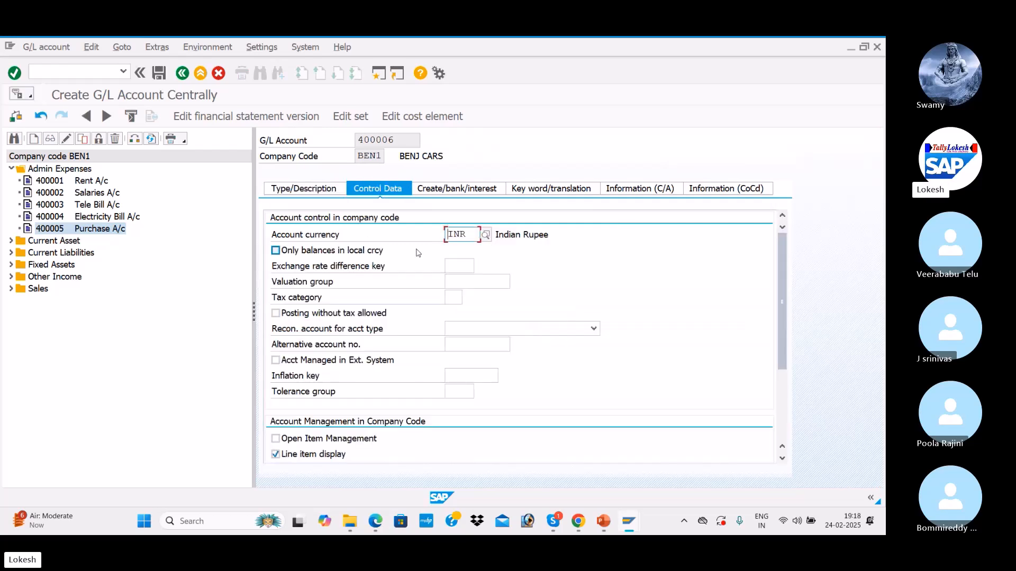
scroll(325, 353, down, 3)
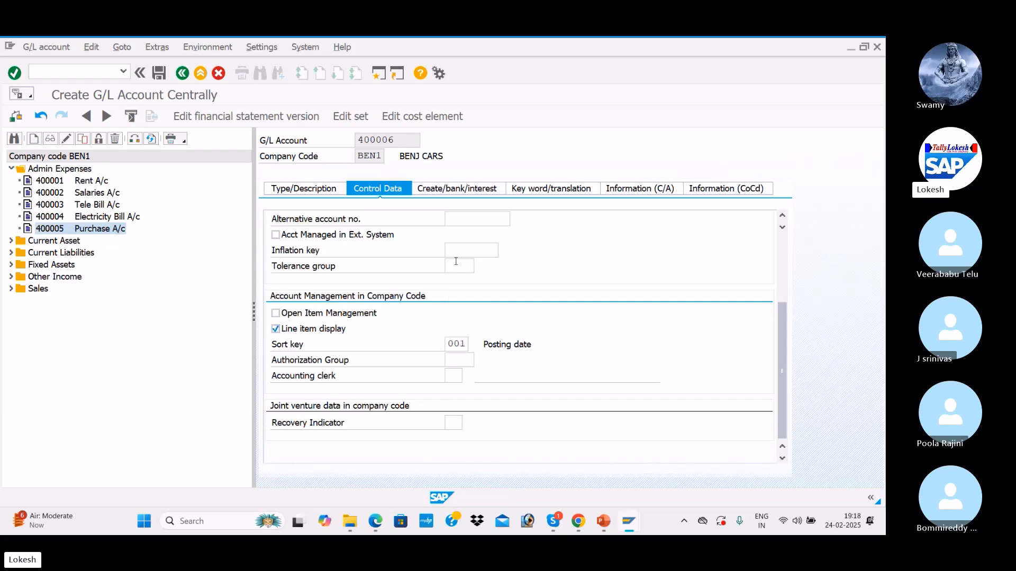
click(478, 193)
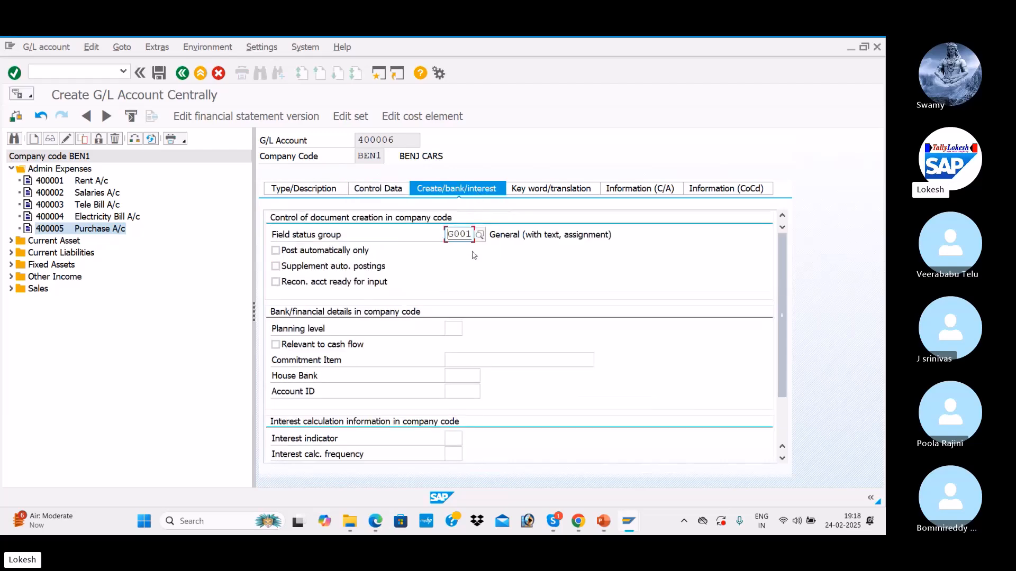
key(alt+Tab)
key(alt+Tab)
key(alt+Tab)
key(alt+Tab)
key(alt+Tab)
key(alt+Tab)
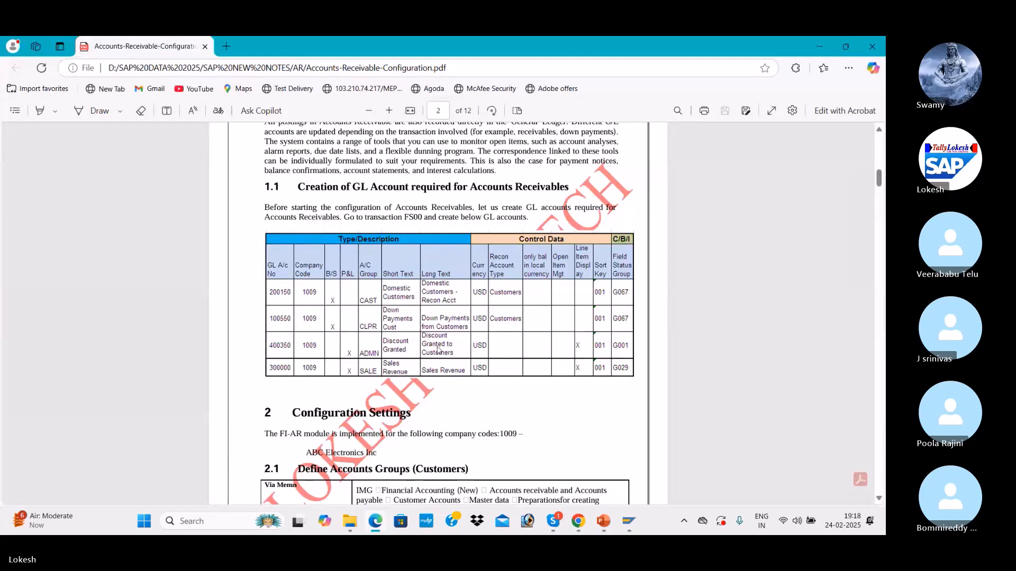
key(alt+Tab)
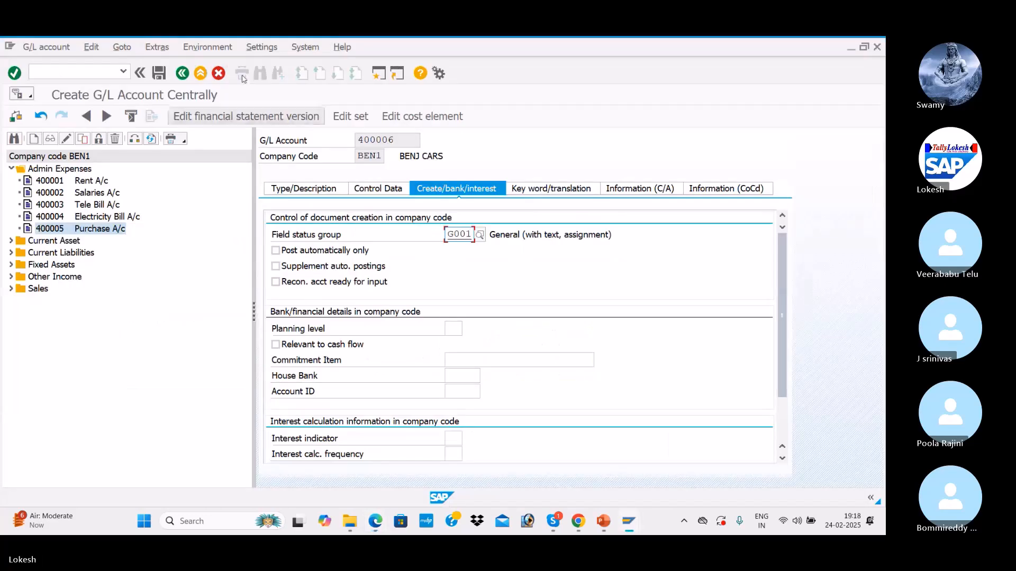
click(160, 73)
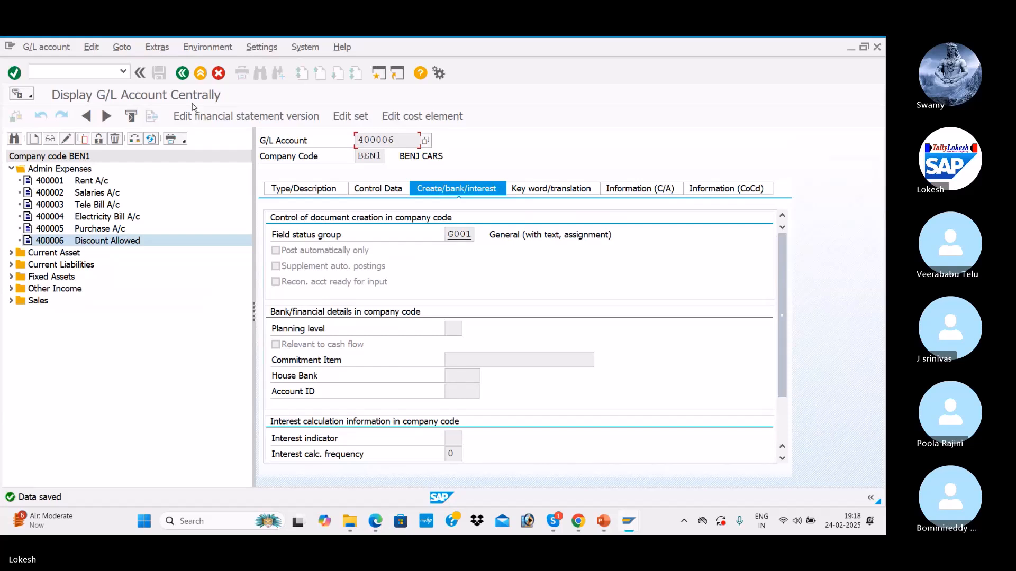
Step: Glance at the Customer Cash Discount slide and return to SAP
key(alt+Tab)
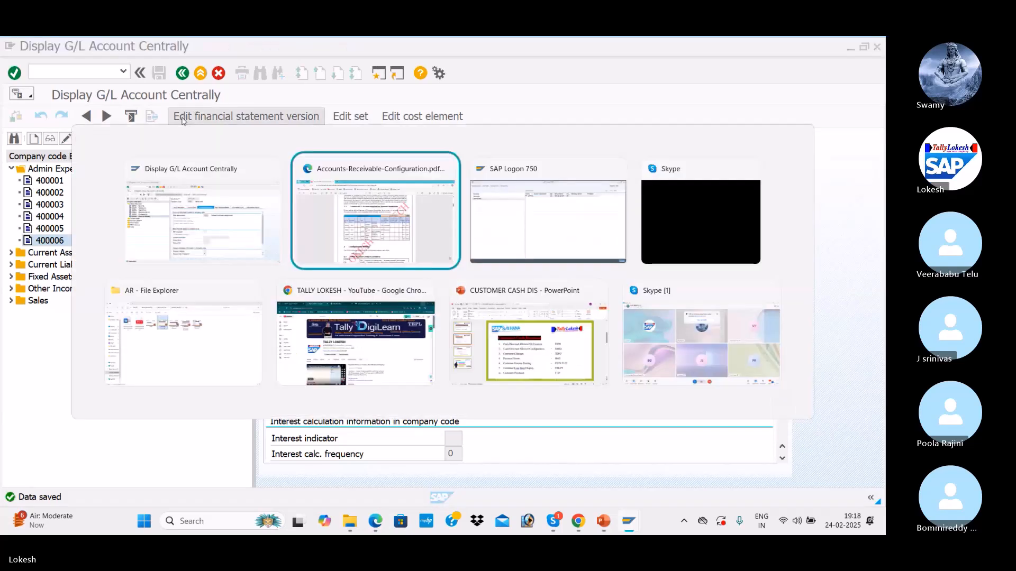
key(alt+Tab)
key(alt+Tab)
key(alt+Tab)
key(alt+Tab)
key(alt+Tab)
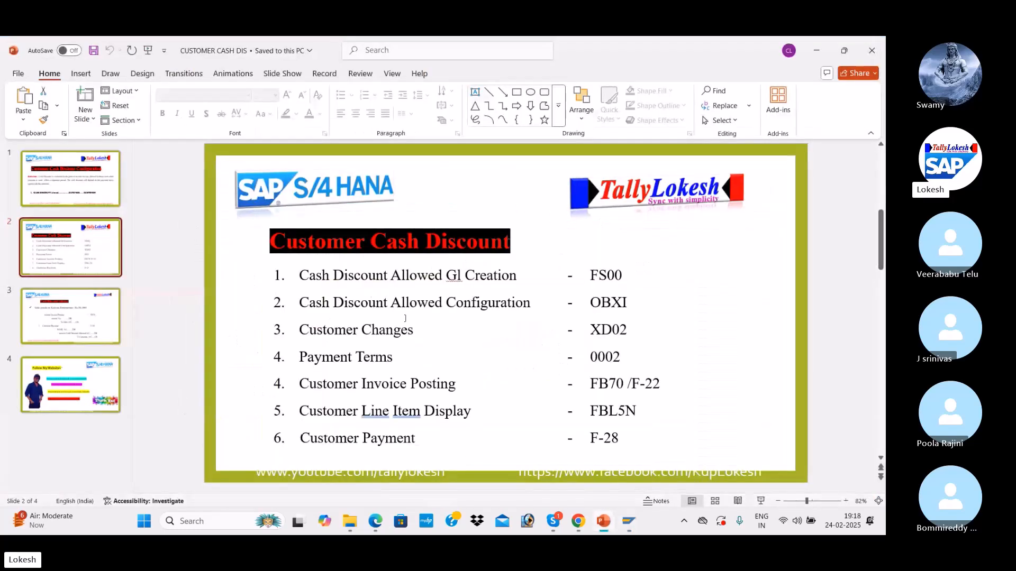
key(alt+Tab)
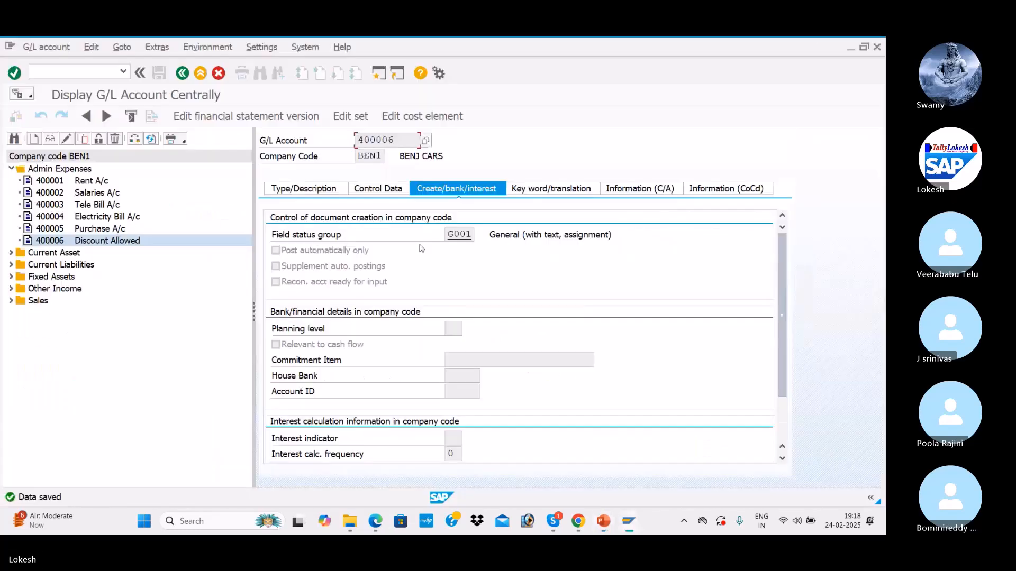
Step: Open the cash discount expense automatic postings for chart of accounts BEN1 and save the rules
text(/)
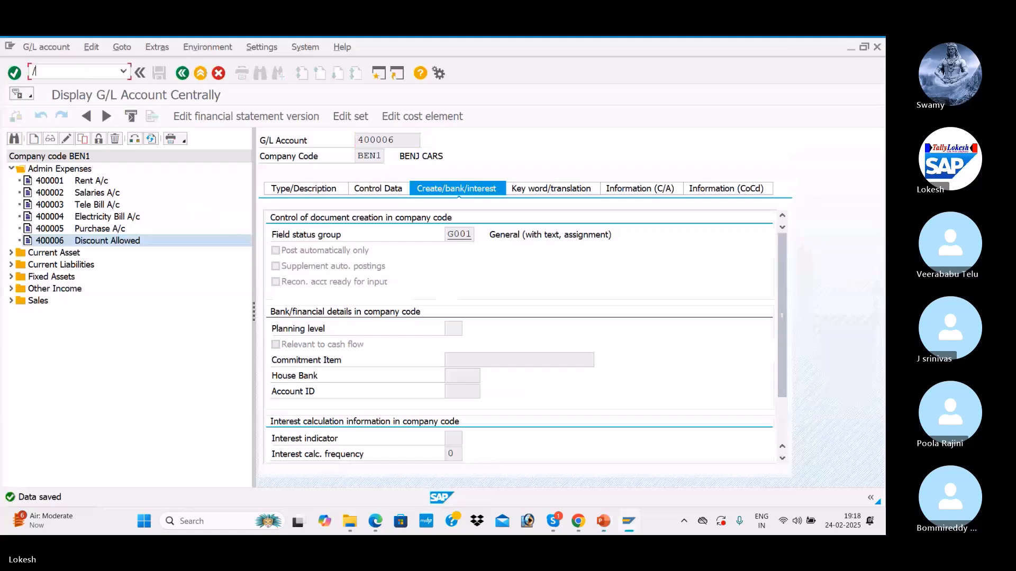
text(NOBXI)
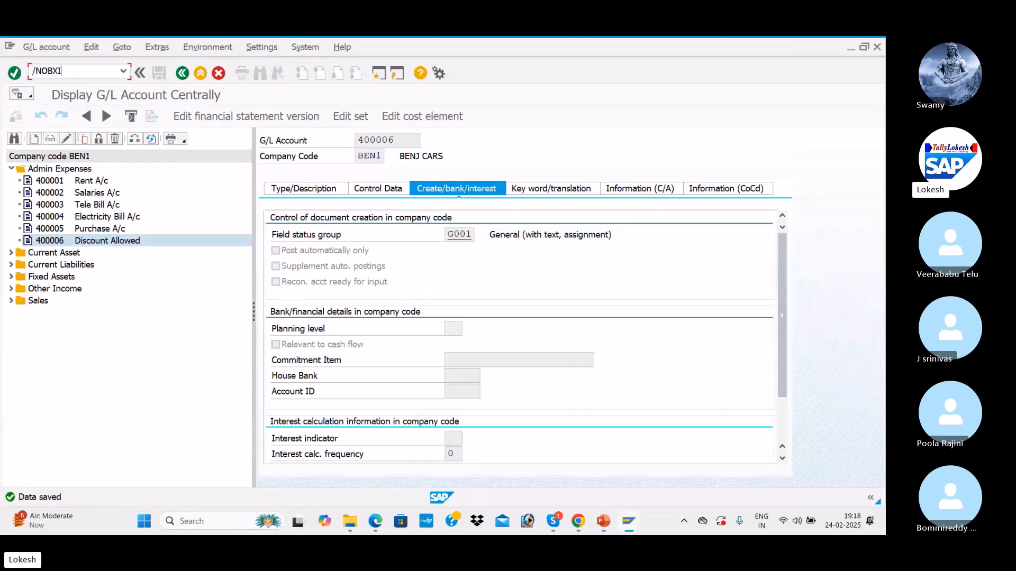
key(Return)
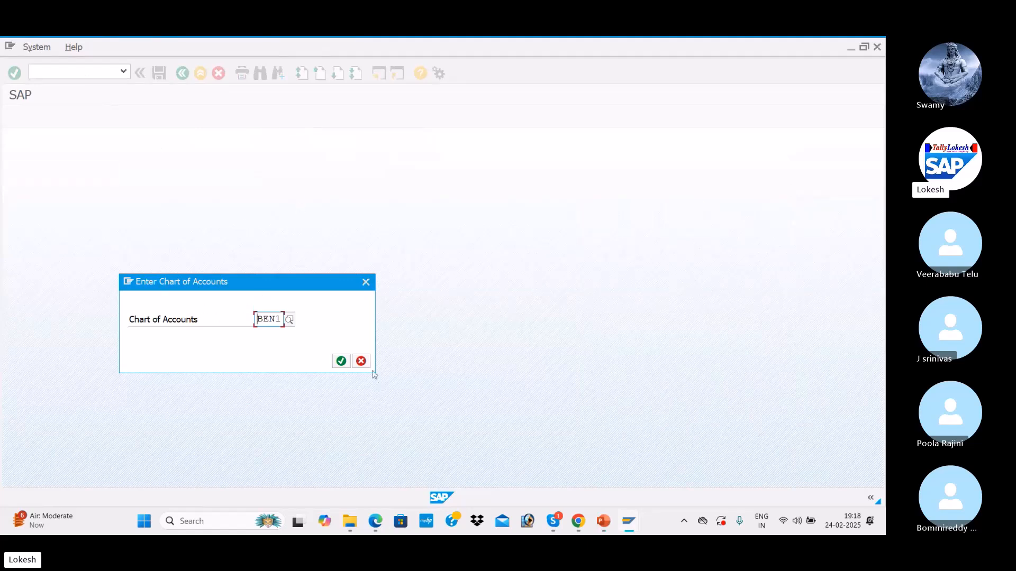
click(341, 362)
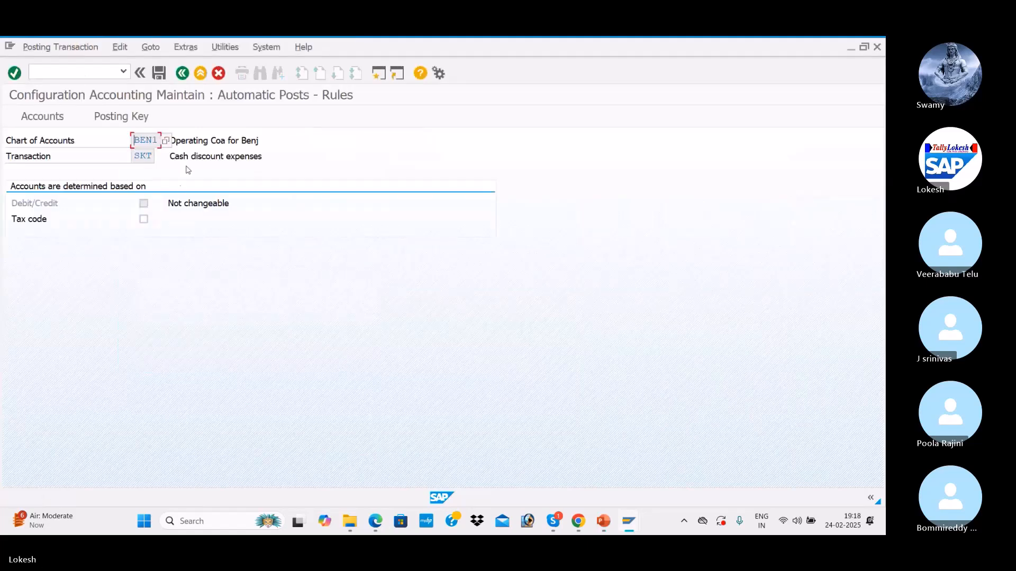
click(141, 124)
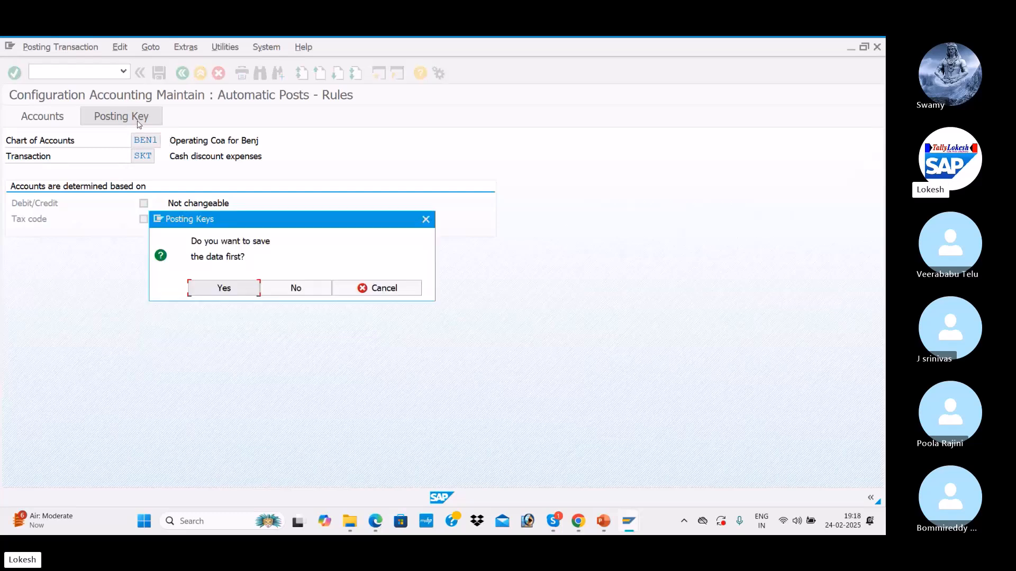
click(236, 289)
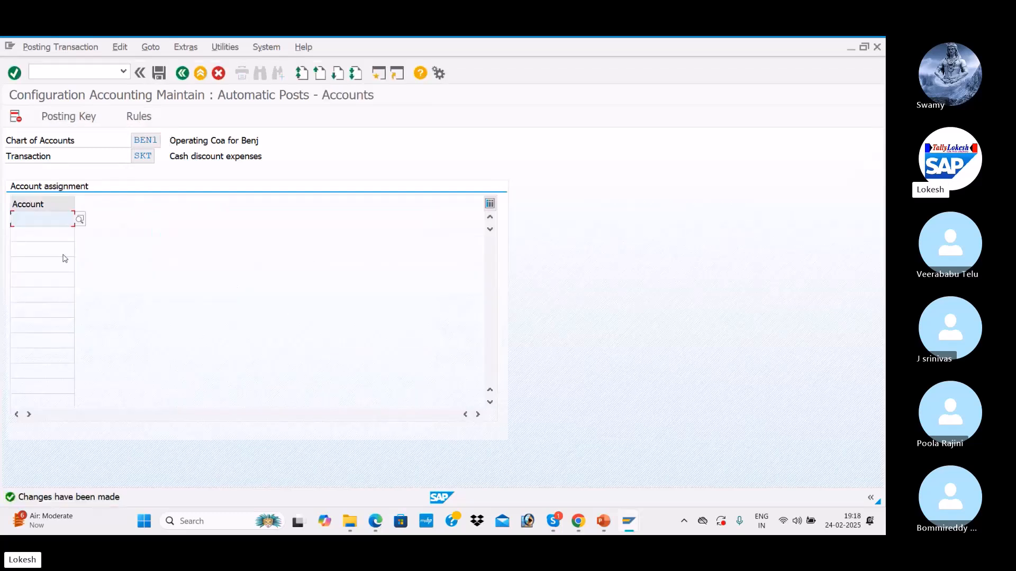
Step: Assign account 400006 Discount Allowed A/C and save it under a customizing request
click(80, 219)
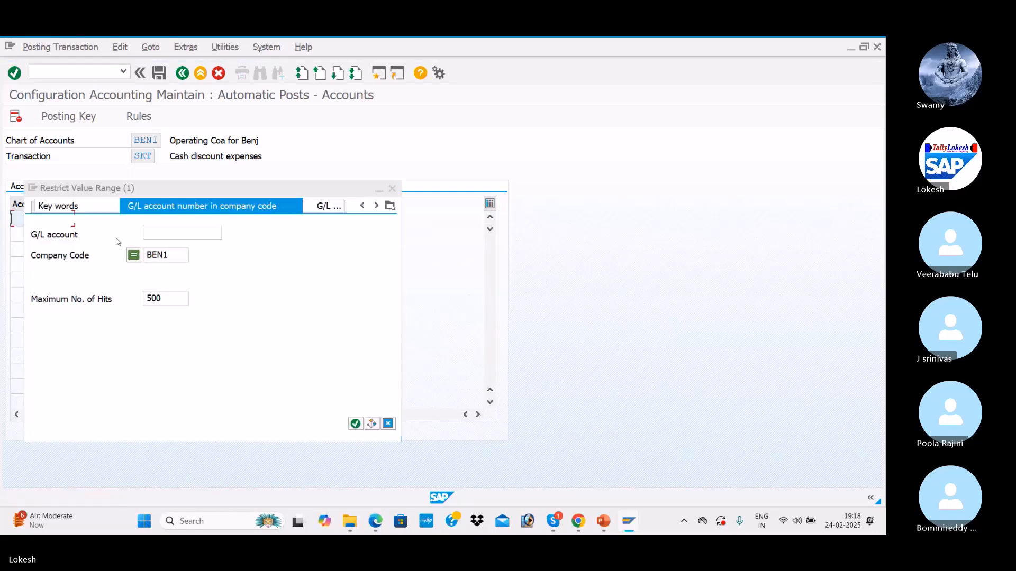
click(188, 229)
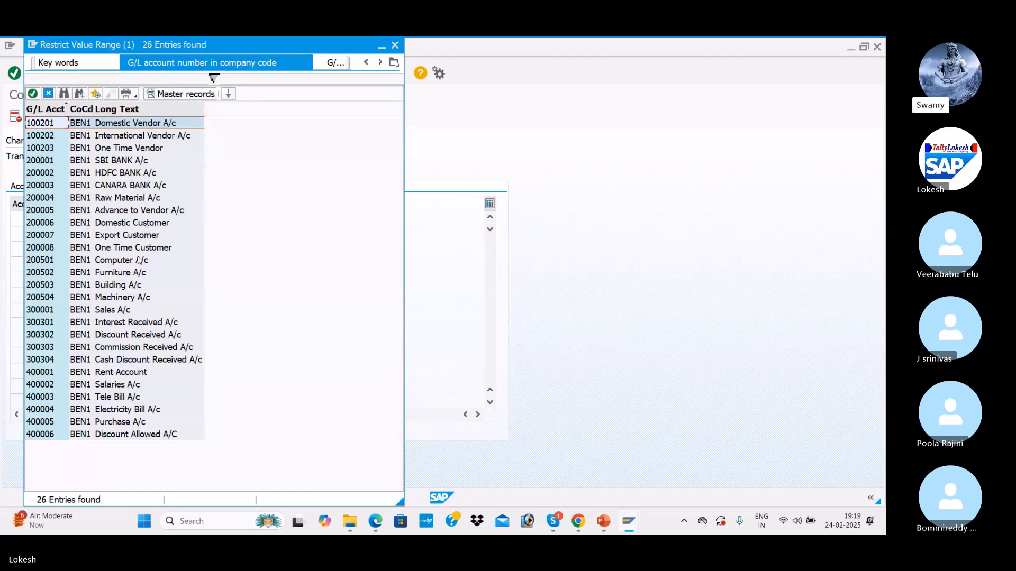
double_click(122, 435)
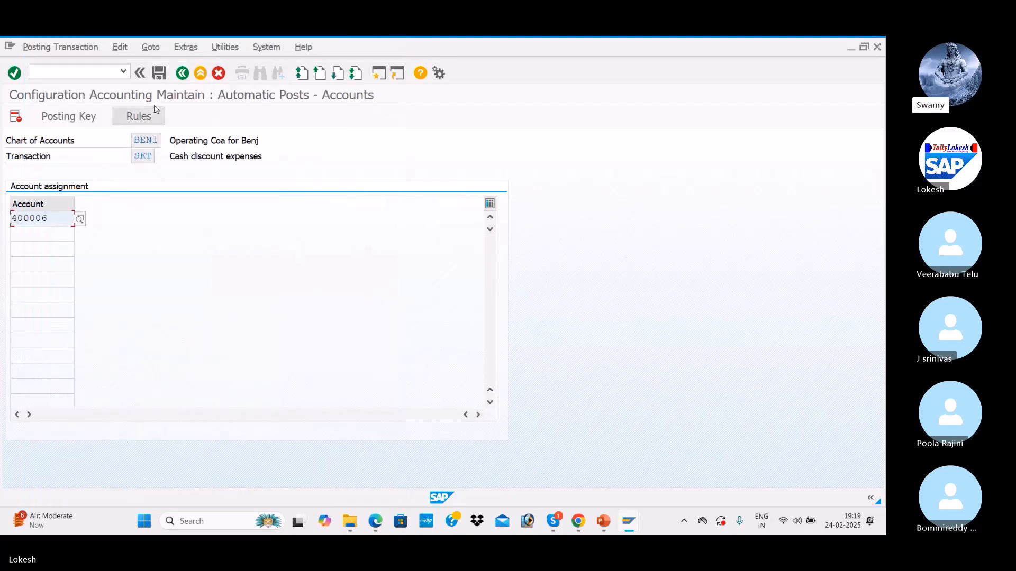
click(160, 74)
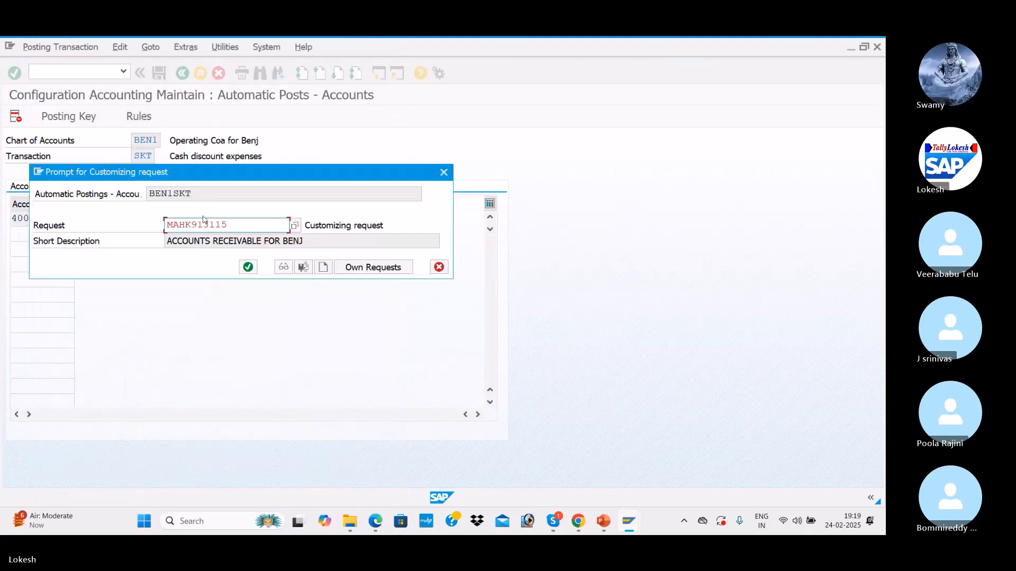
click(248, 267)
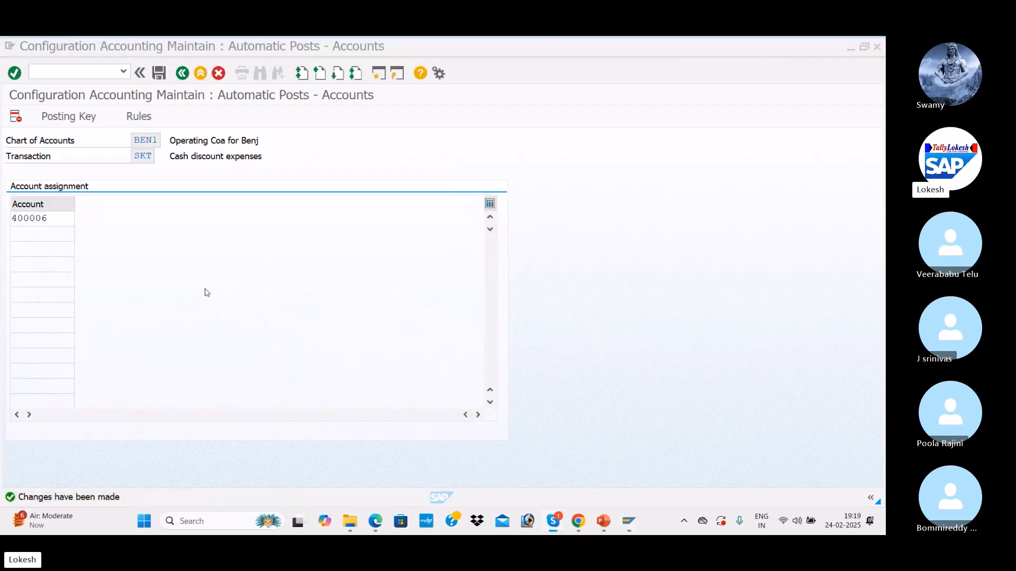
Step: View the cash discount slide deck, then return to the SAP configuration window
key(alt+Tab)
key(Tab)
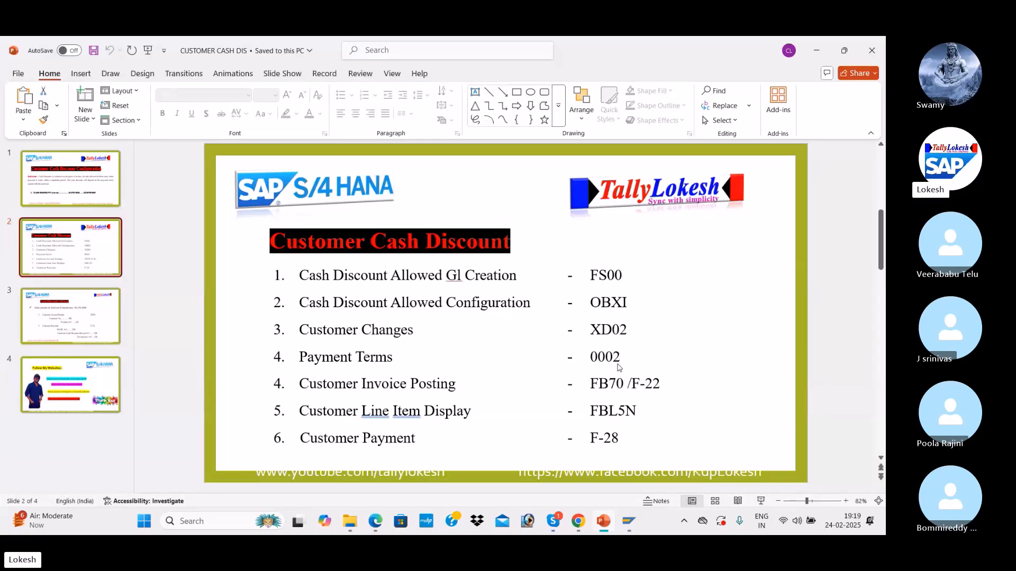
key(alt+Tab)
key(Tab)
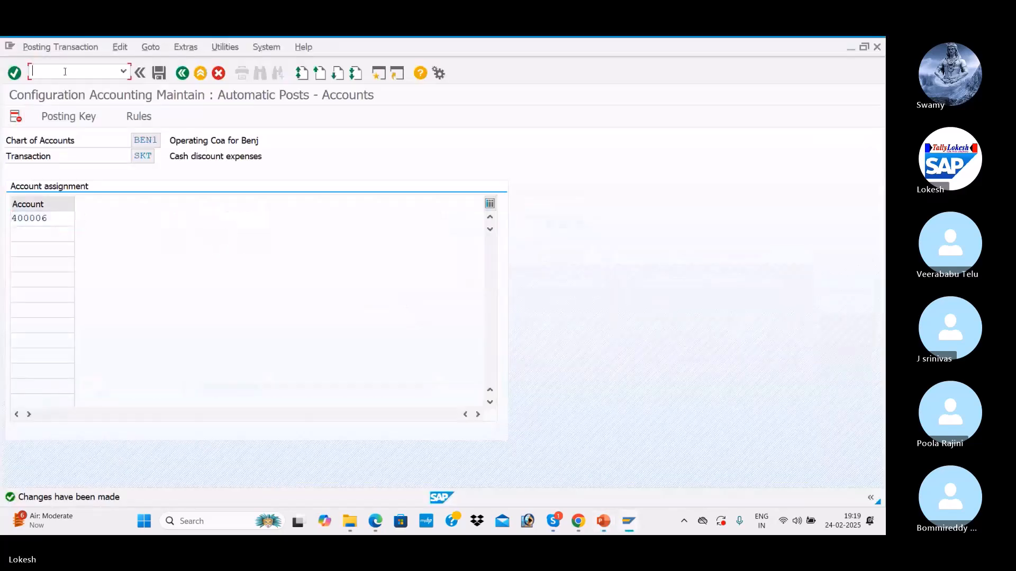
Step: In XD02, select customer VARA IT SOLUTIONS and show its BEN1 payment transaction data
text(/NX)
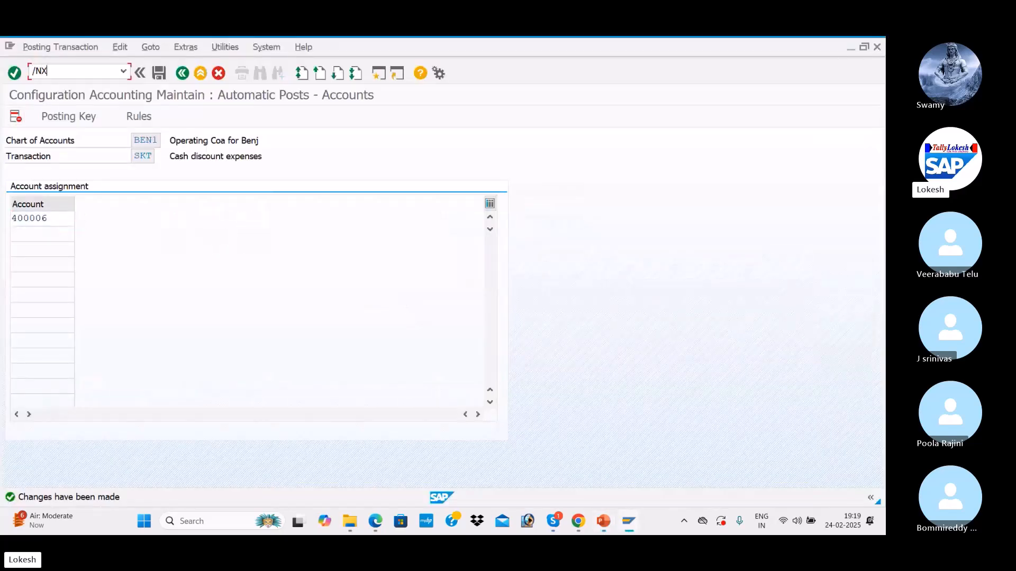
text(D02)
key(Return)
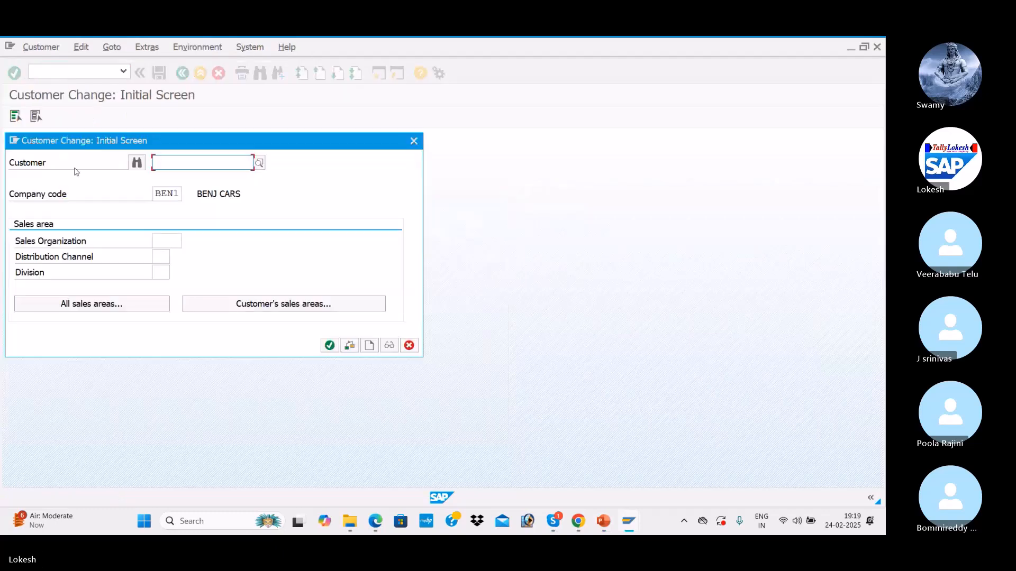
click(261, 163)
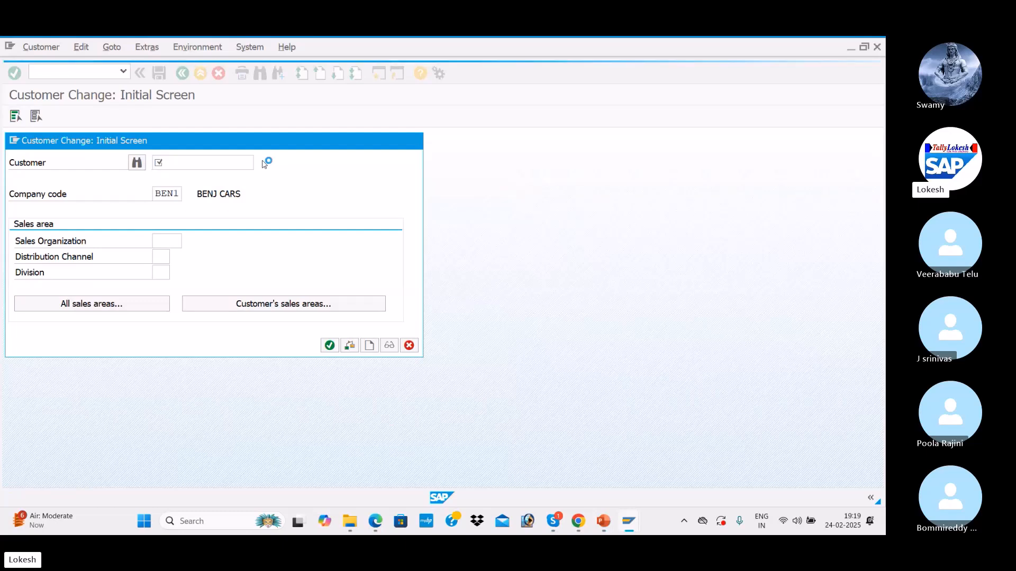
key(Return)
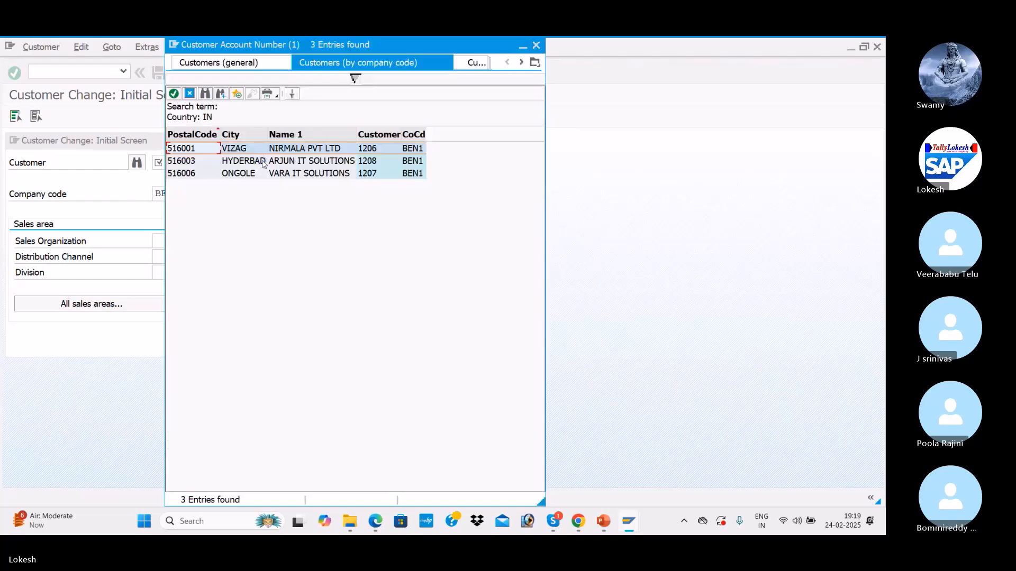
key(Down)
key(Down)
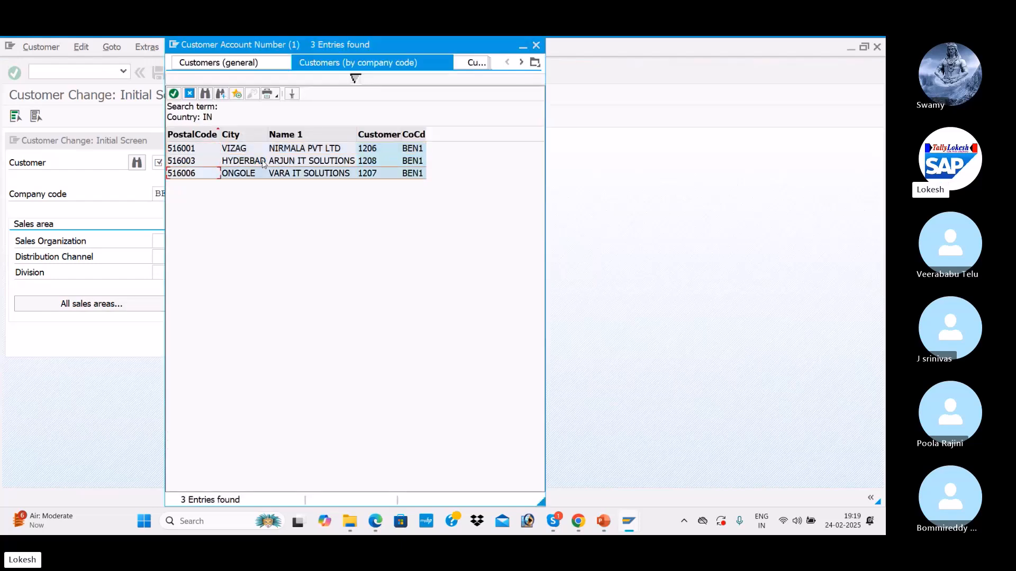
key(Return)
key(Return)
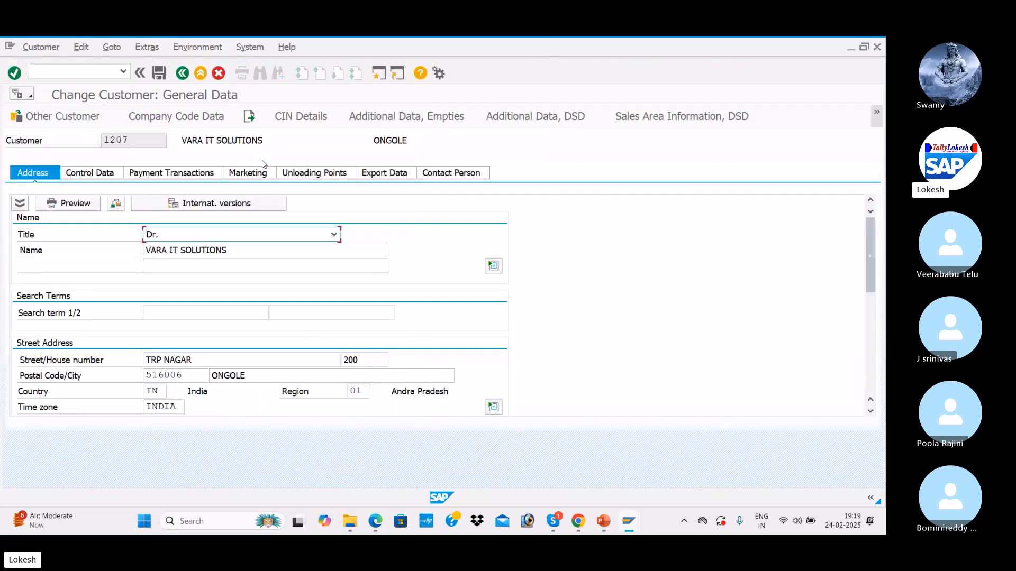
click(192, 121)
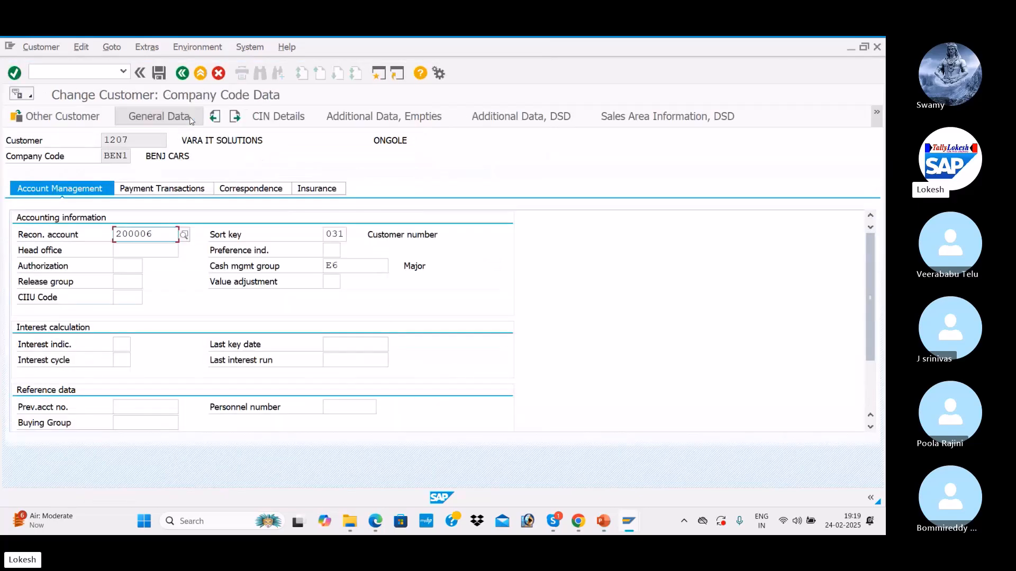
click(157, 191)
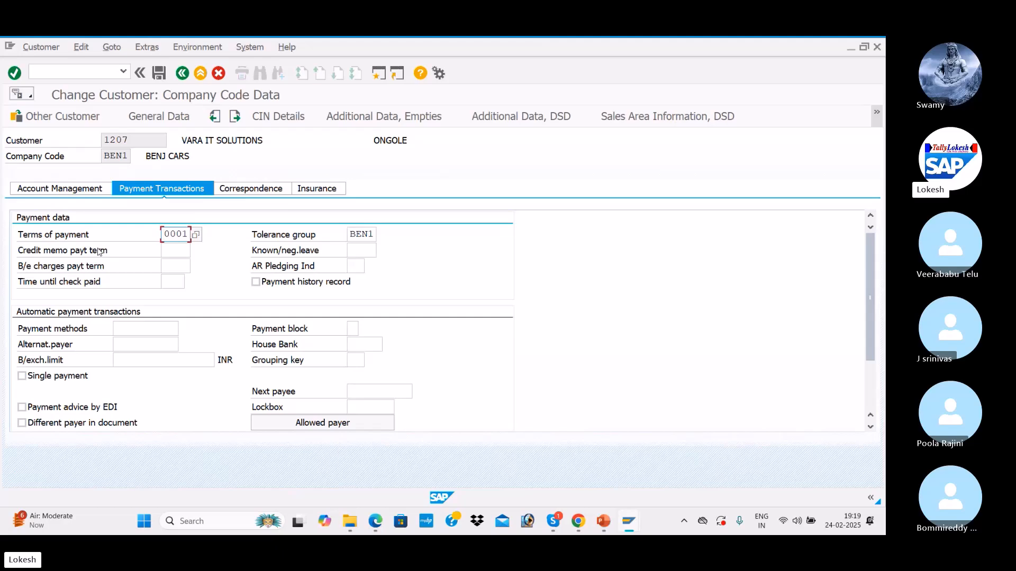
Step: Set terms of payment to 0002 (3 % within 14 days) and save the customer
click(196, 236)
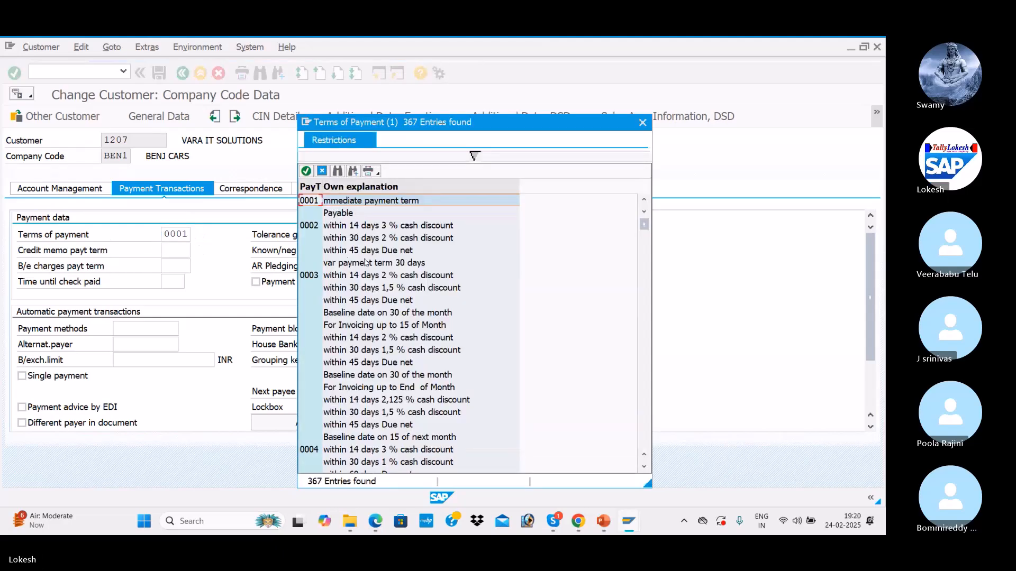
scroll(366, 270, down, 15)
scroll(369, 280, down, 7)
scroll(369, 281, up, 11)
scroll(369, 280, up, 10)
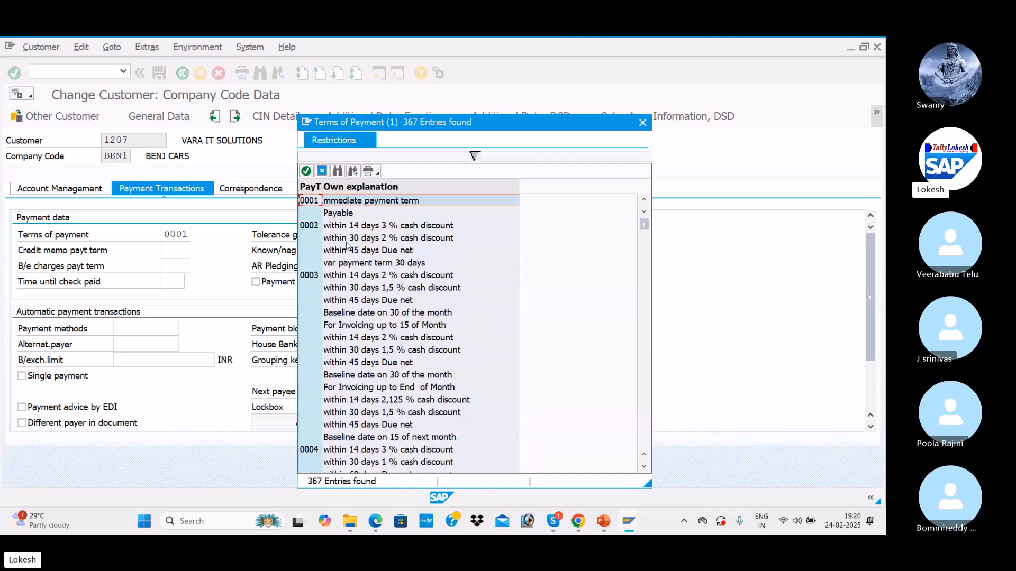
click(343, 226)
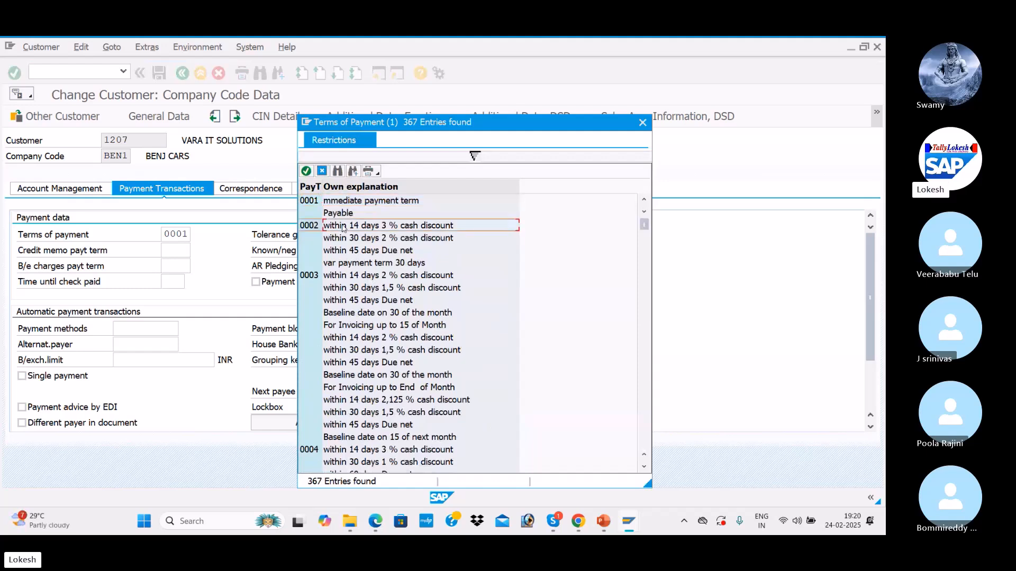
click(348, 240)
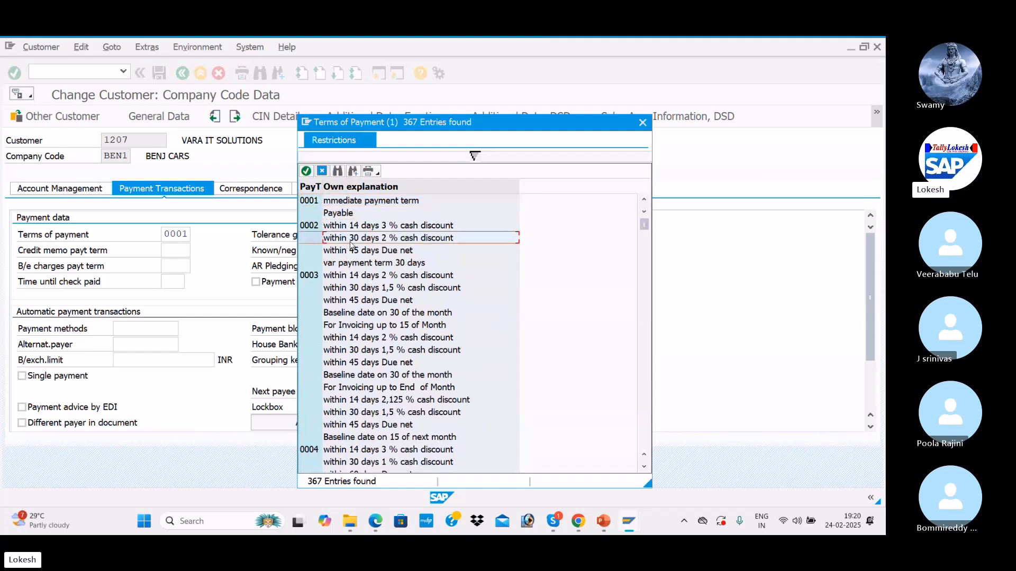
click(351, 228)
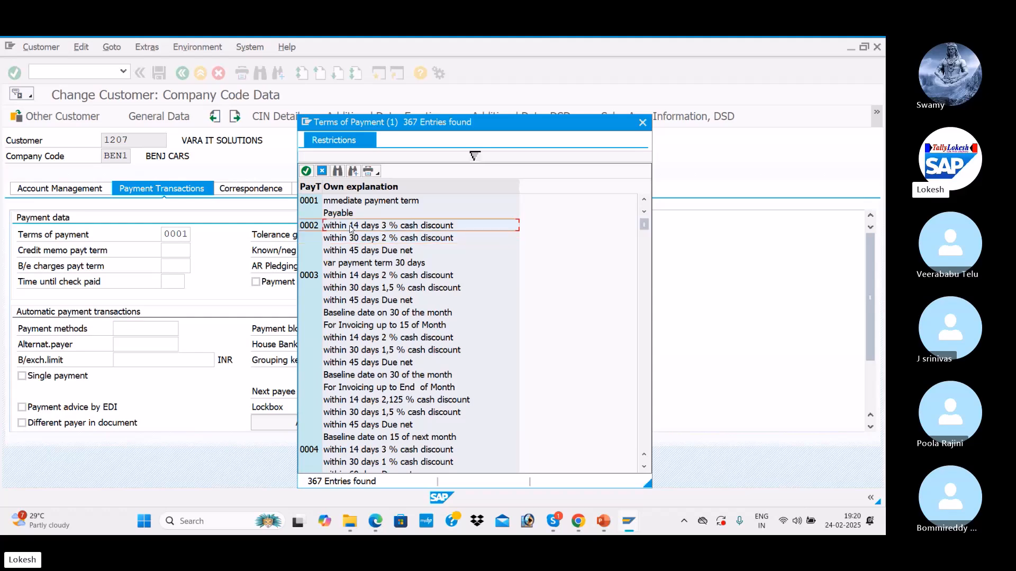
double_click(350, 228)
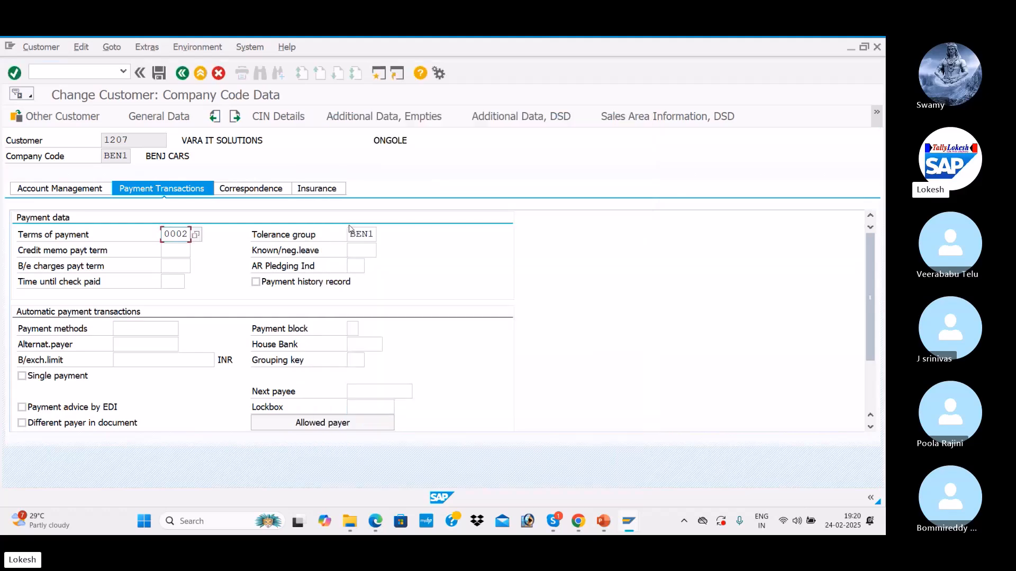
click(157, 77)
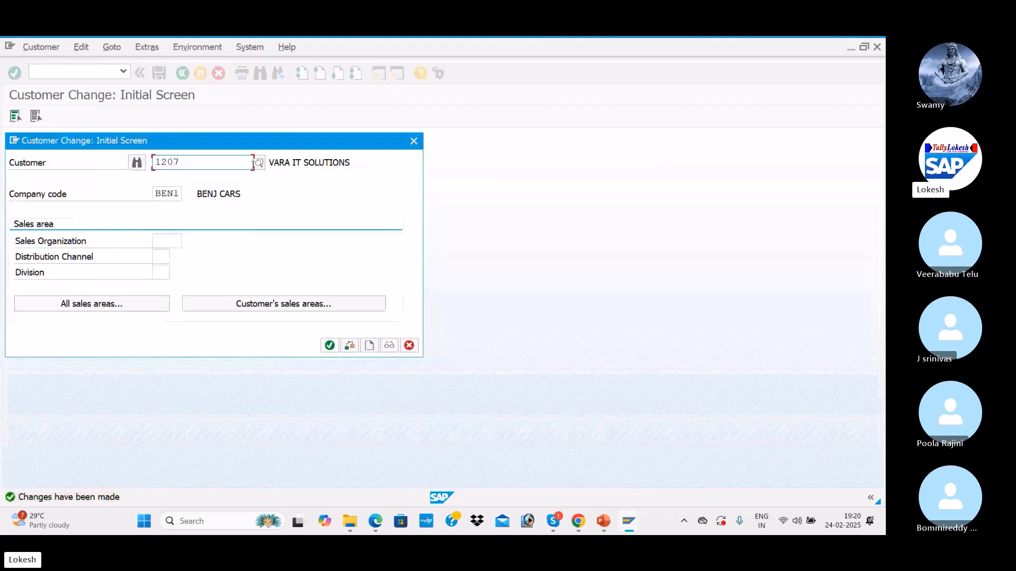
Step: Change Vizag customer NIRMALA PVT LTD's payment terms from 0001 to 0002 and save
key(Return)
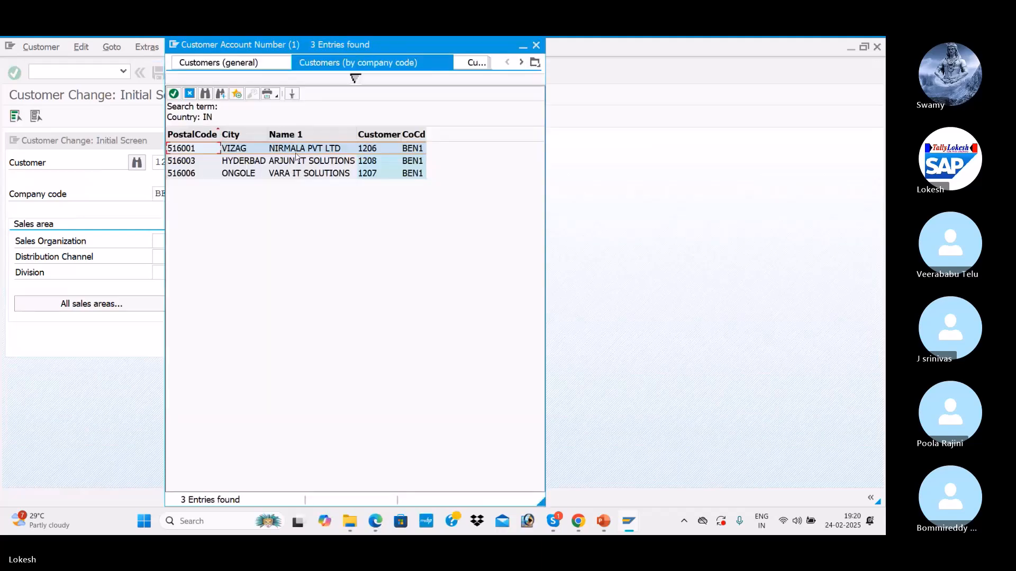
double_click(296, 150)
key(Return)
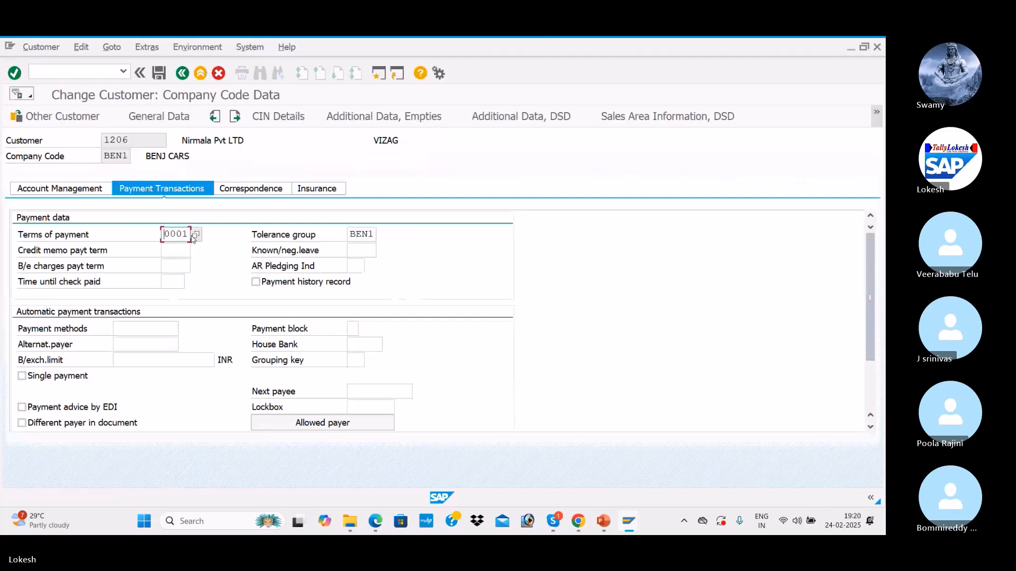
key(Delete)
key(Delete)
key(Delete)
key(Delete)
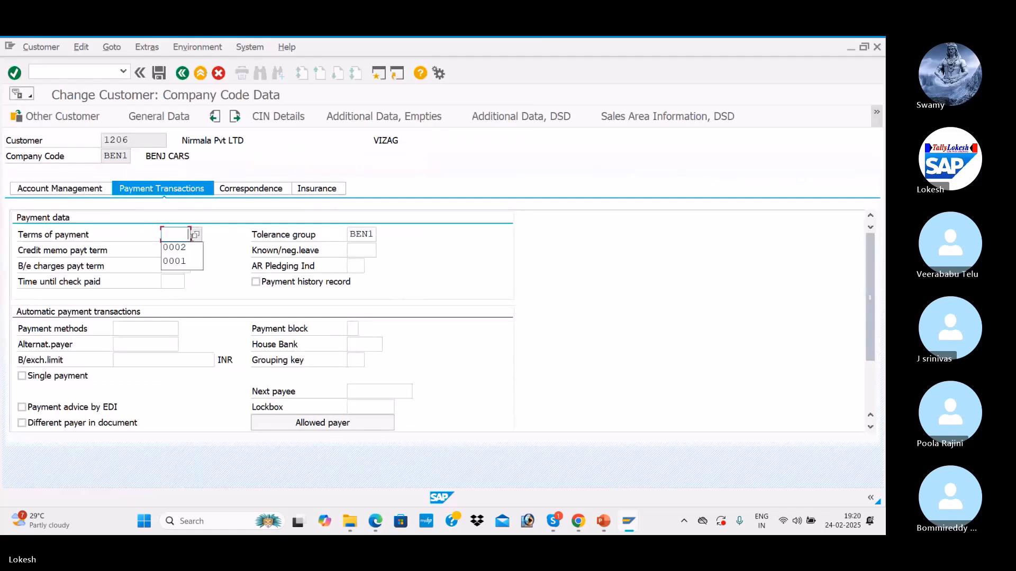
click(186, 248)
click(159, 73)
Step: Open Hyderabad customer ARJUN IT SOLUTIONS's payment data, then bring the Skype call forward
click(259, 163)
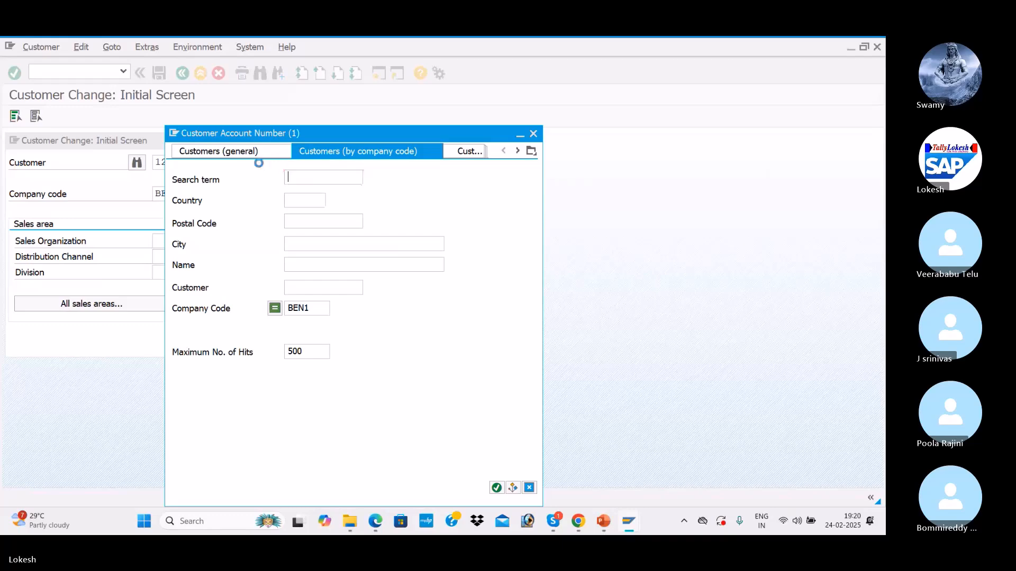
key(Return)
double_click(280, 162)
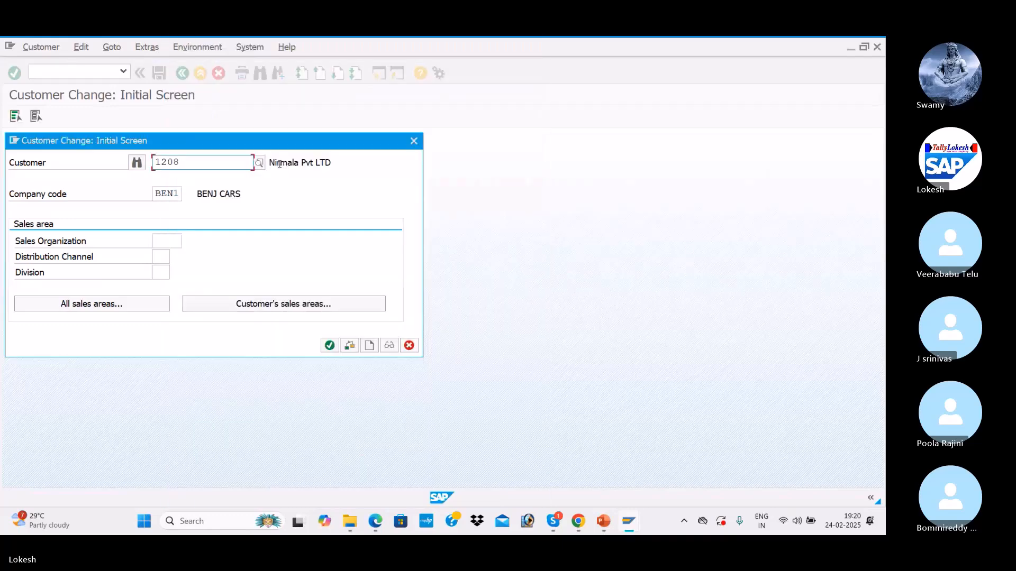
click(325, 346)
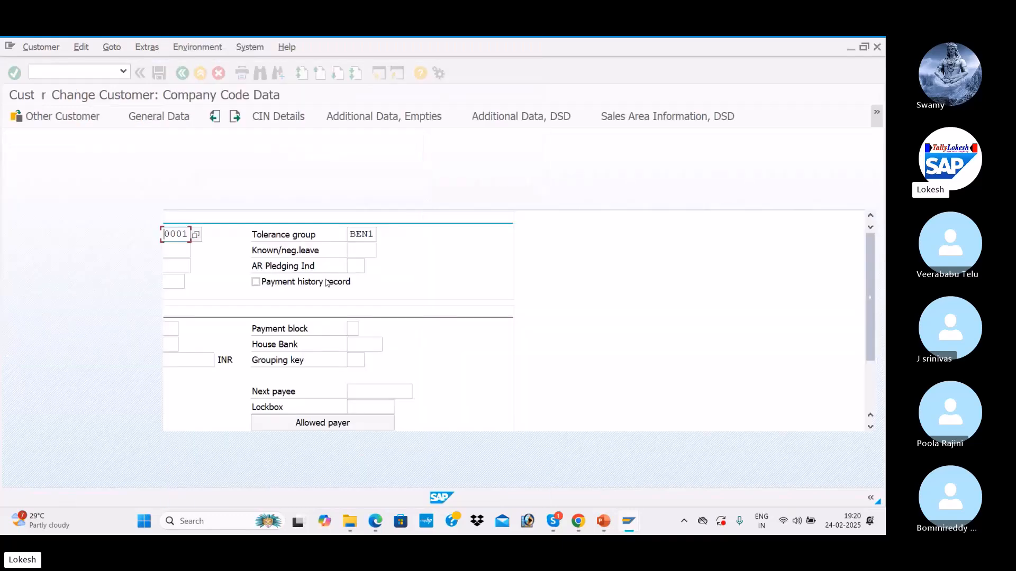
key(alt+Tab)
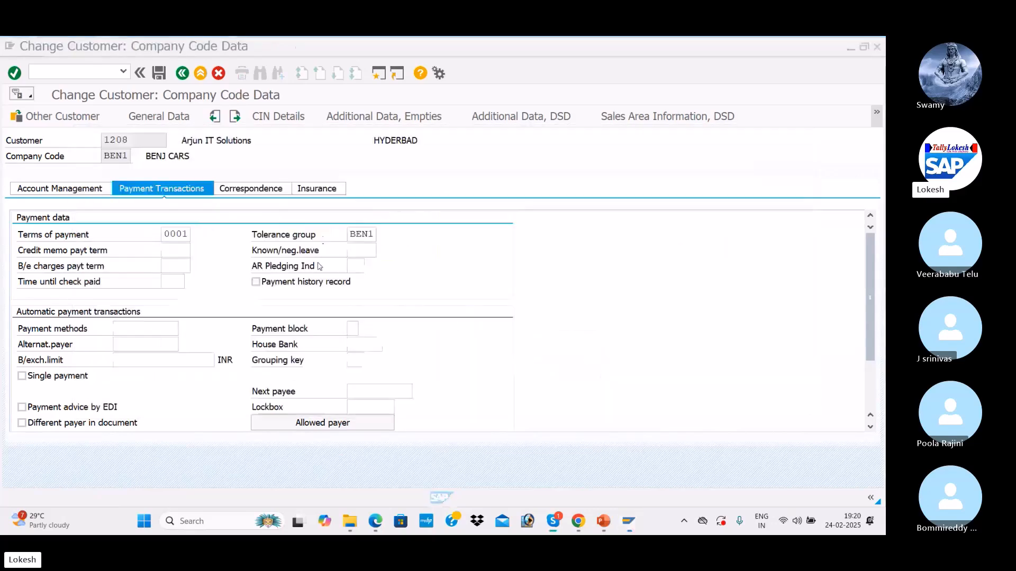
key(alt+Tab)
key(alt+Tab)
key(alt+Tab)
key(alt+Tab)
key(alt+Tab)
key(alt+Tab)
key(alt+Tab)
key(alt+Tab)
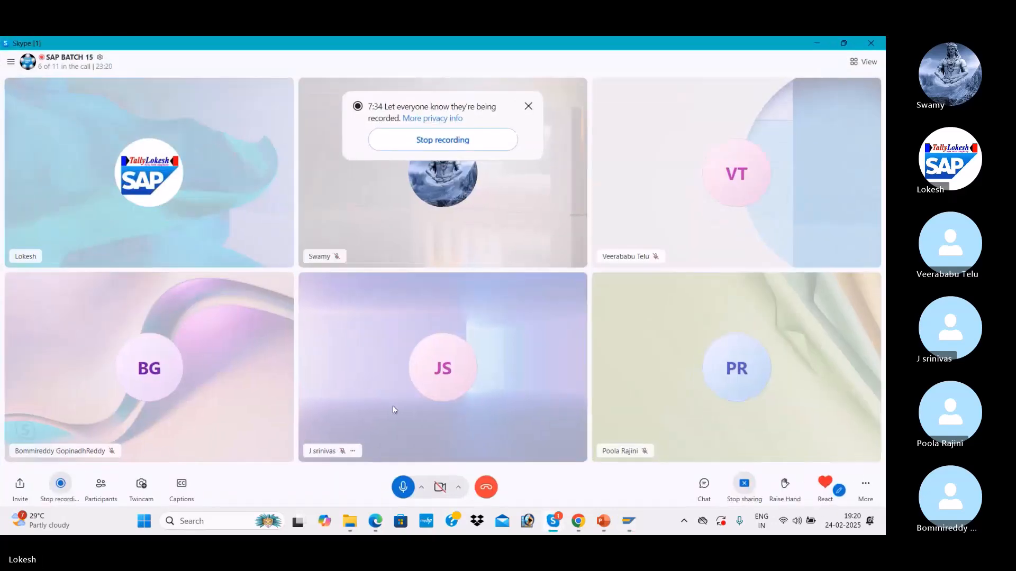
click(403, 486)
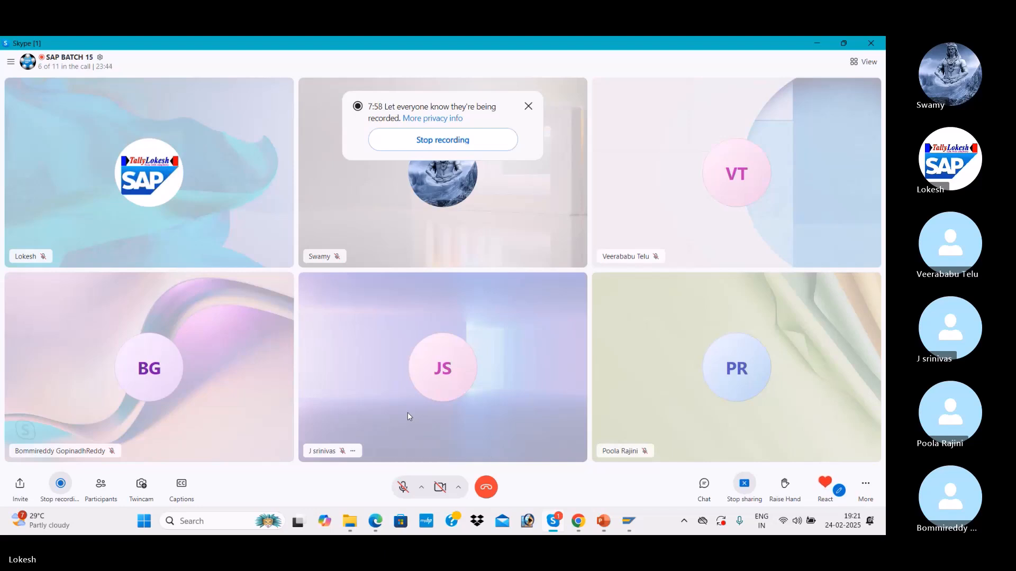
click(402, 488)
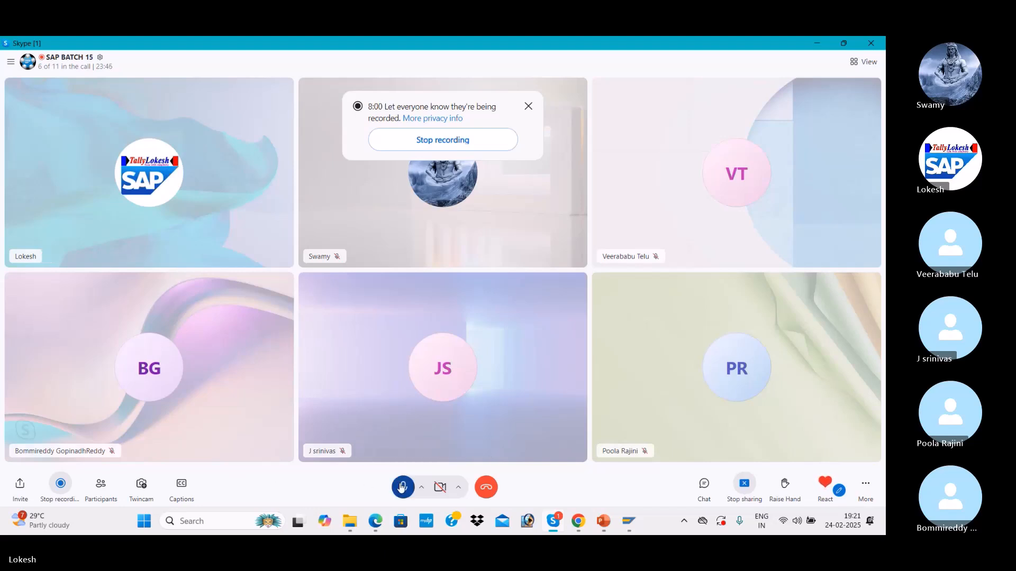
key(alt+Tab)
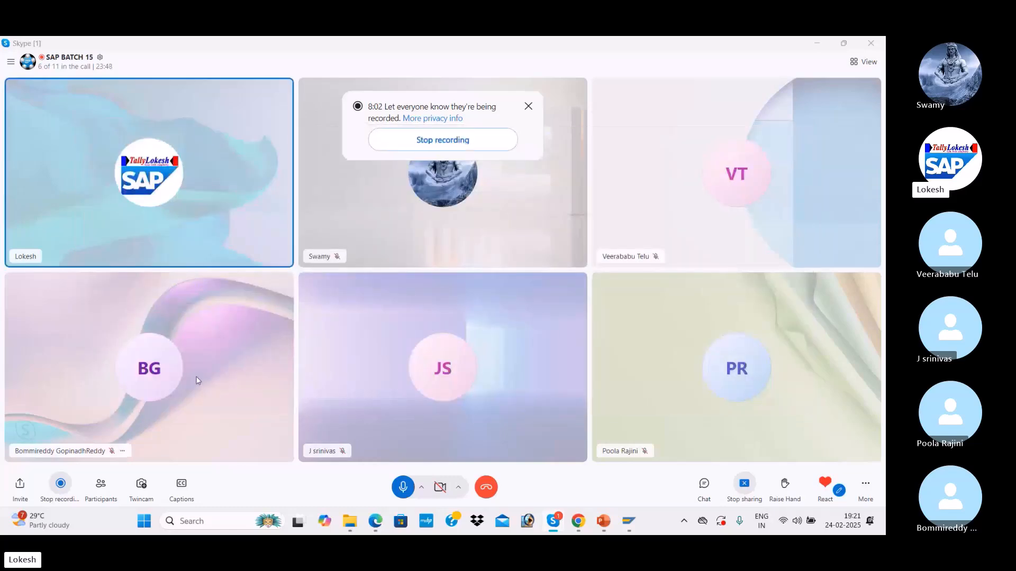
key(alt+Tab)
key(alt+Tab)
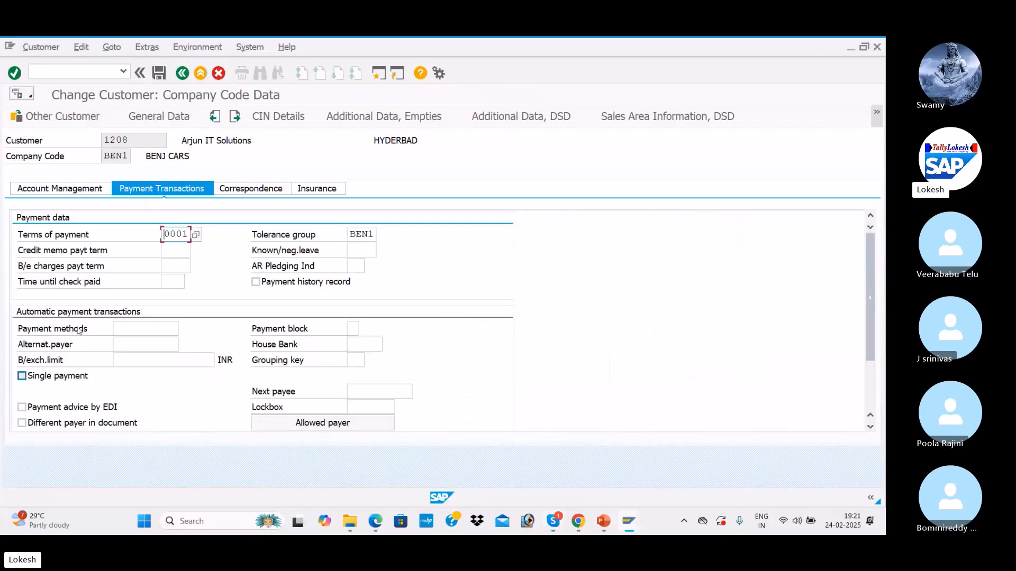
Step: Replace customer 1208's terms of payment 0001 with 0002, save, and close the Customer Change dialog
drag(166, 234, 195, 237)
key(BackSpace)
click(179, 250)
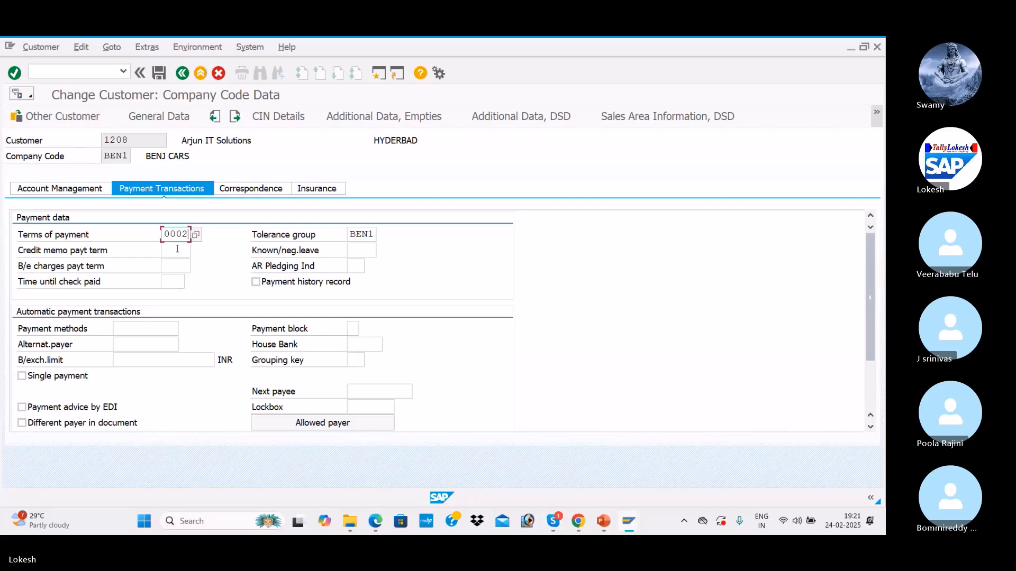
click(158, 74)
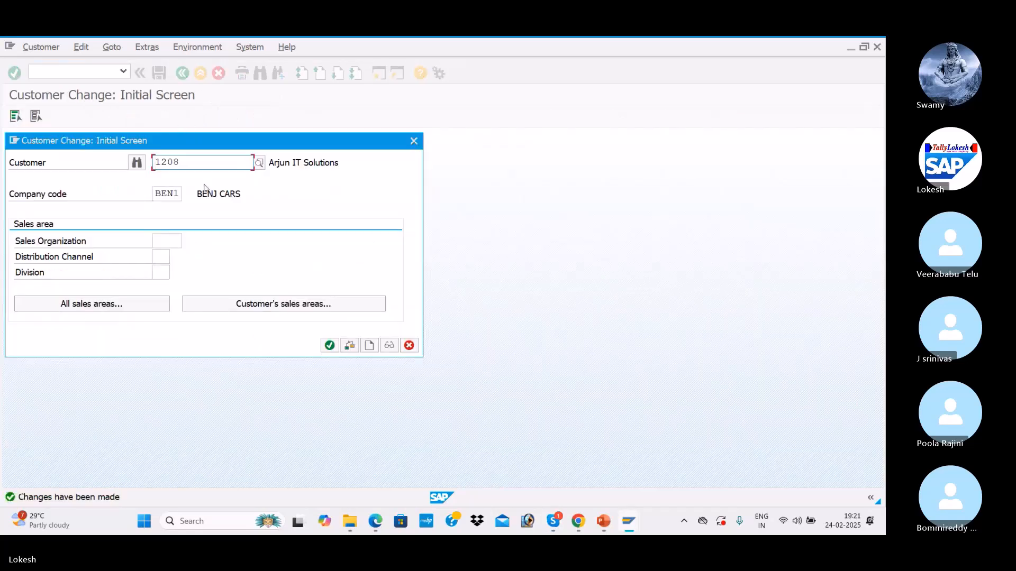
key(alt+Tab)
key(alt+Tab)
key(alt+Tab)
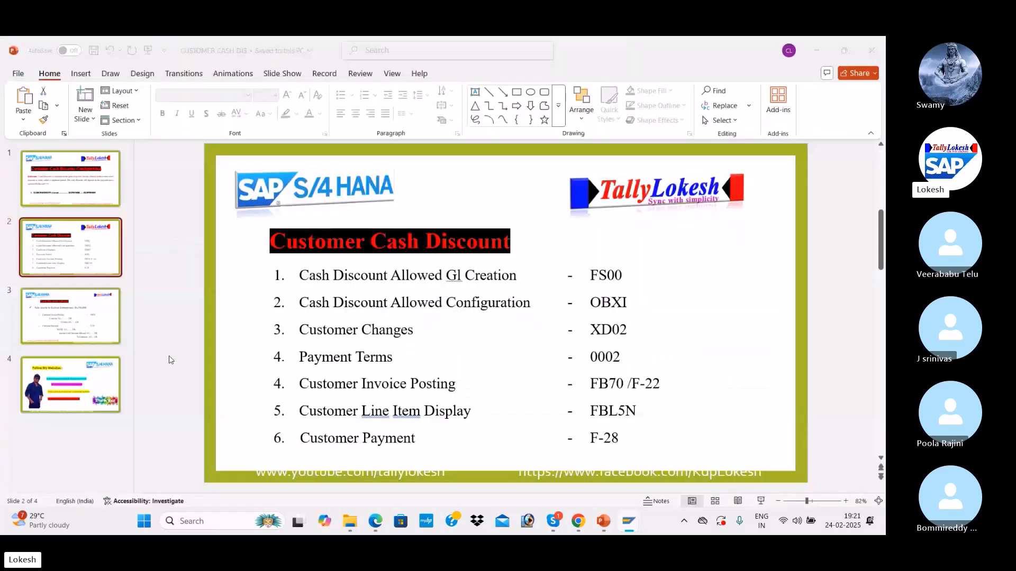
key(alt+Tab)
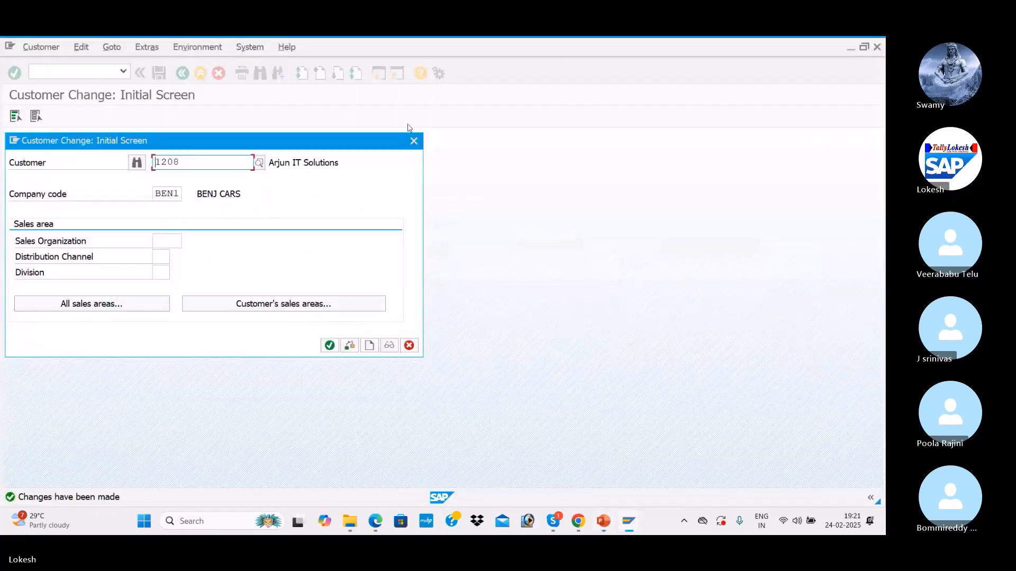
click(414, 140)
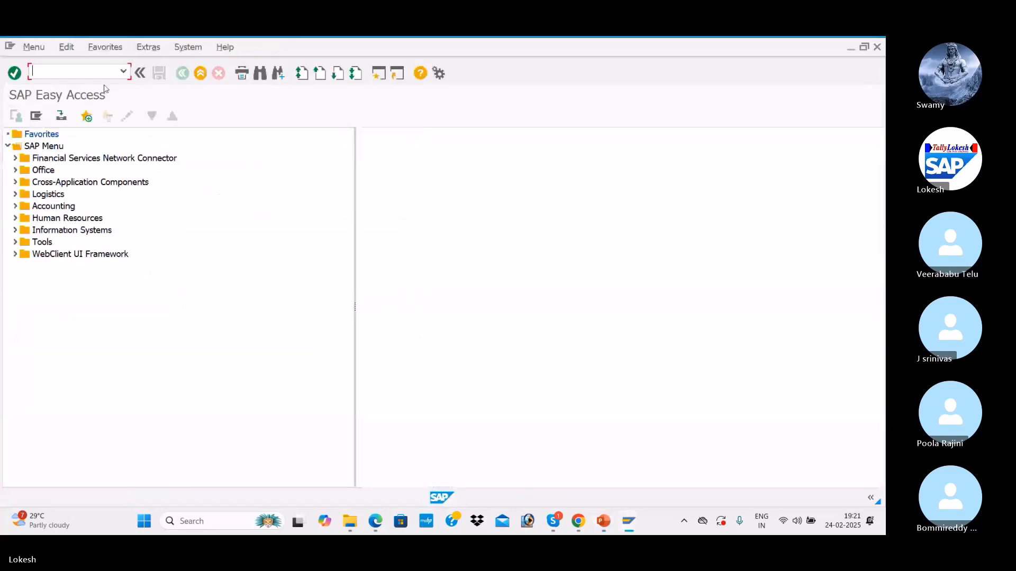
Step: Start an FB70 customer invoice for customer 1207, VARA IT SOLUTIONS
text(FB)
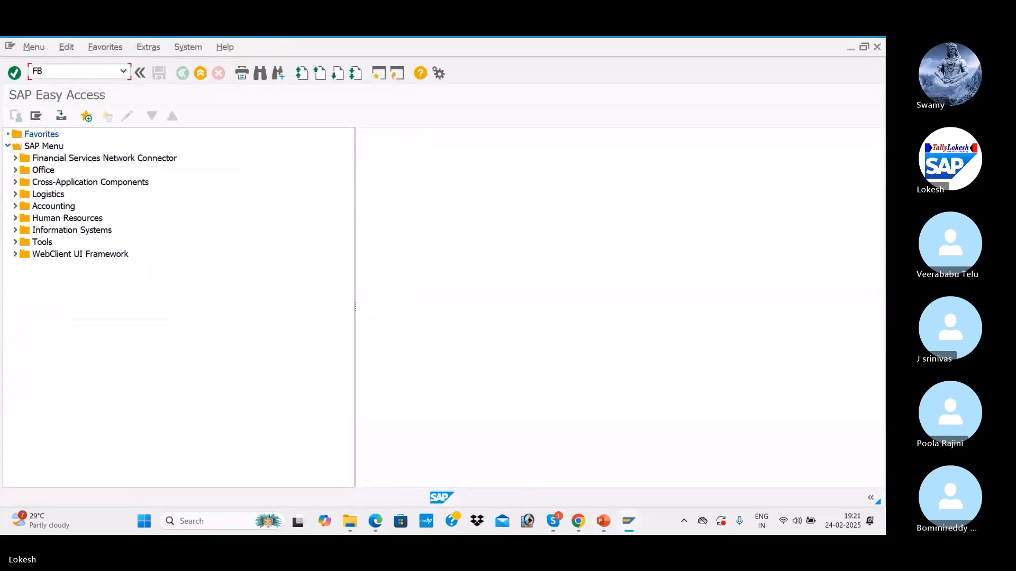
text(70)
key(Return)
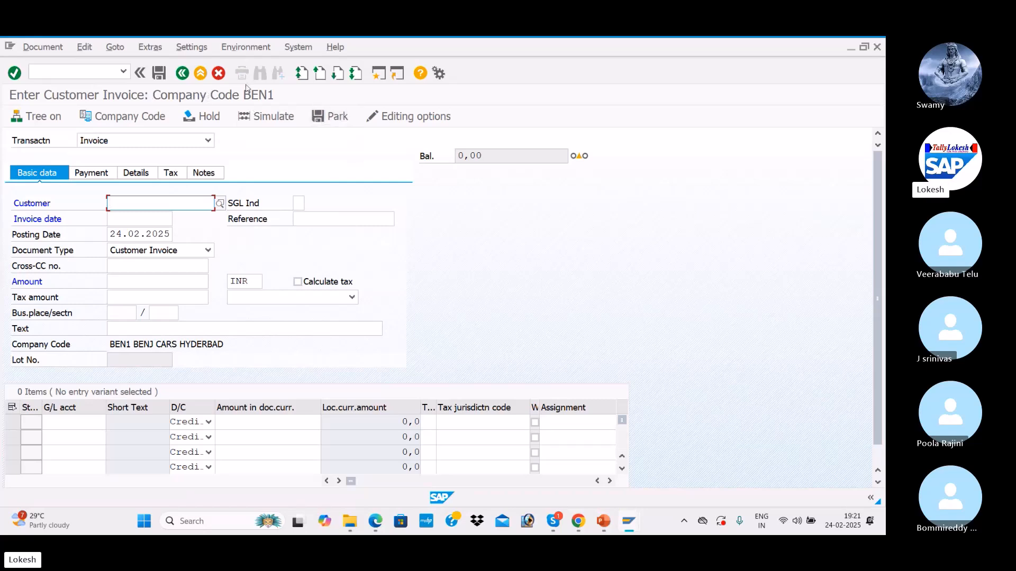
click(219, 203)
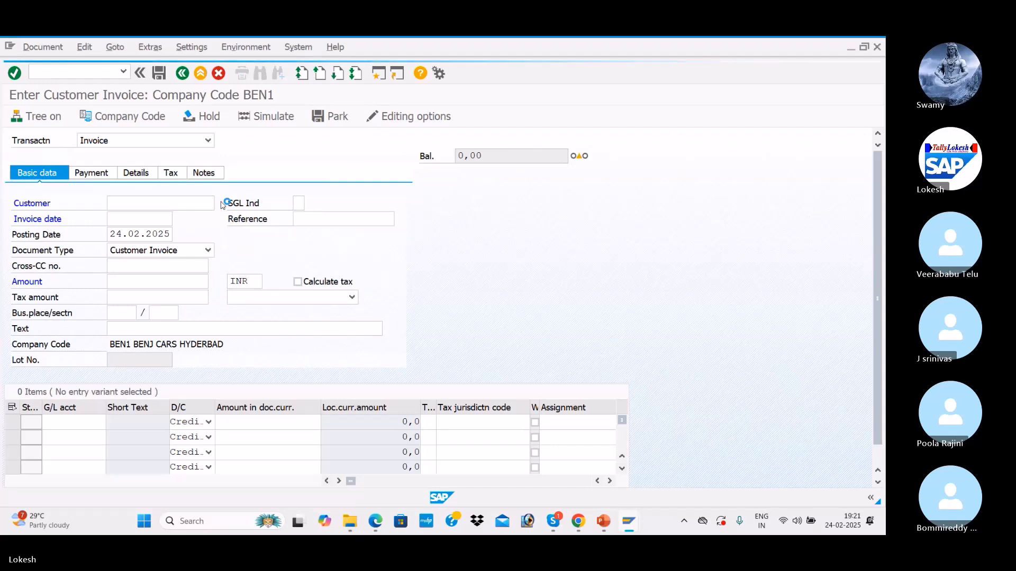
key(Return)
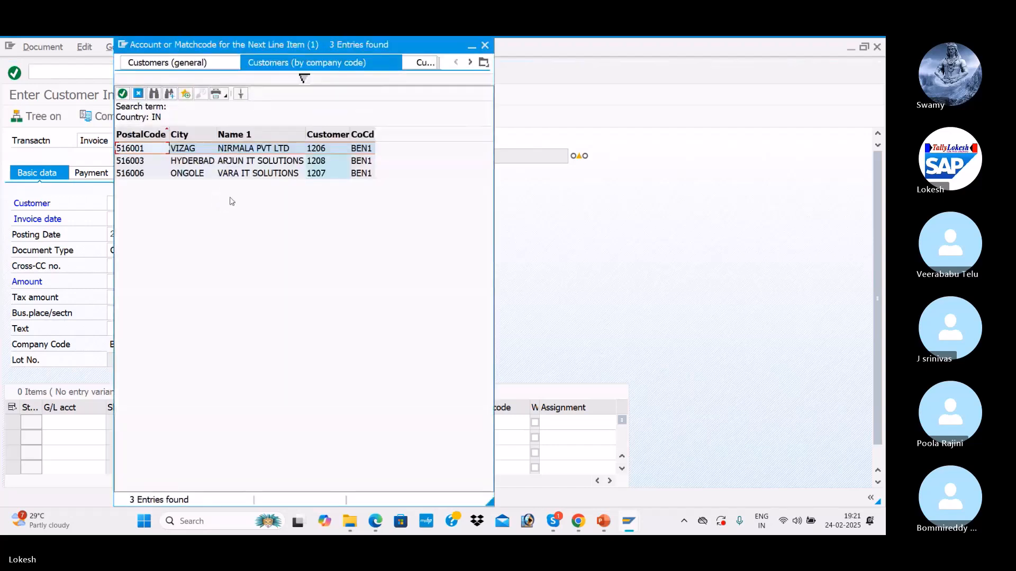
double_click(252, 175)
Step: Enter invoice date 24.02.2025 and reference Cus -004
key(Tab)
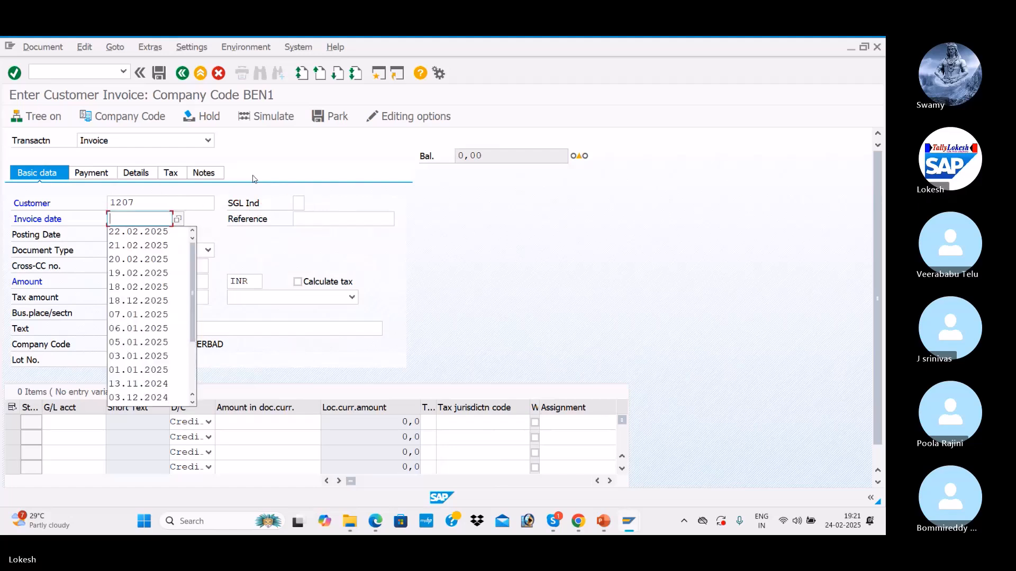
text(24.02.2025)
key(Tab)
key(Down)
key(Return)
click(366, 219)
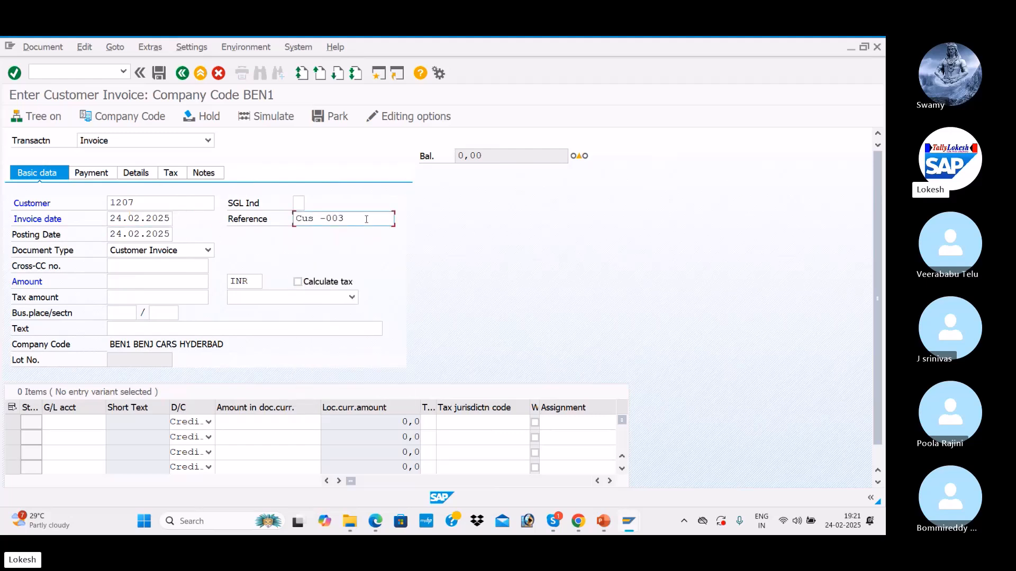
key(BackSpace)
text(4)
key(Return)
Step: Enter invoice amount 50000 and header text CUSTOMER INVOICE
key(Tab)
key(Tab)
key(Tab)
key(Down)
key(Down)
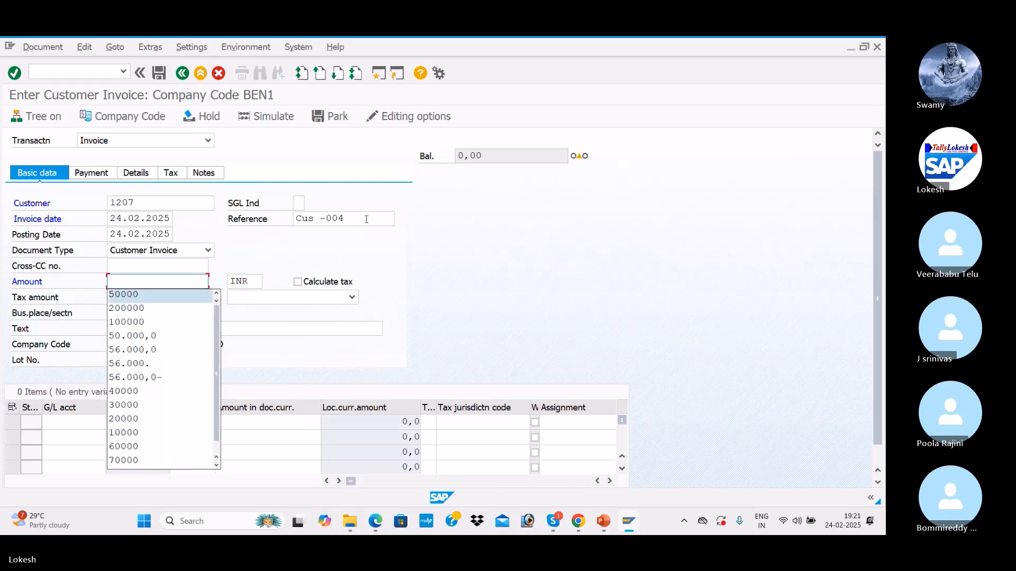
key(Tab)
key(Tab)
key(Tab)
key(Tab)
key(Tab)
key(Tab)
key(Tab)
key(Tab)
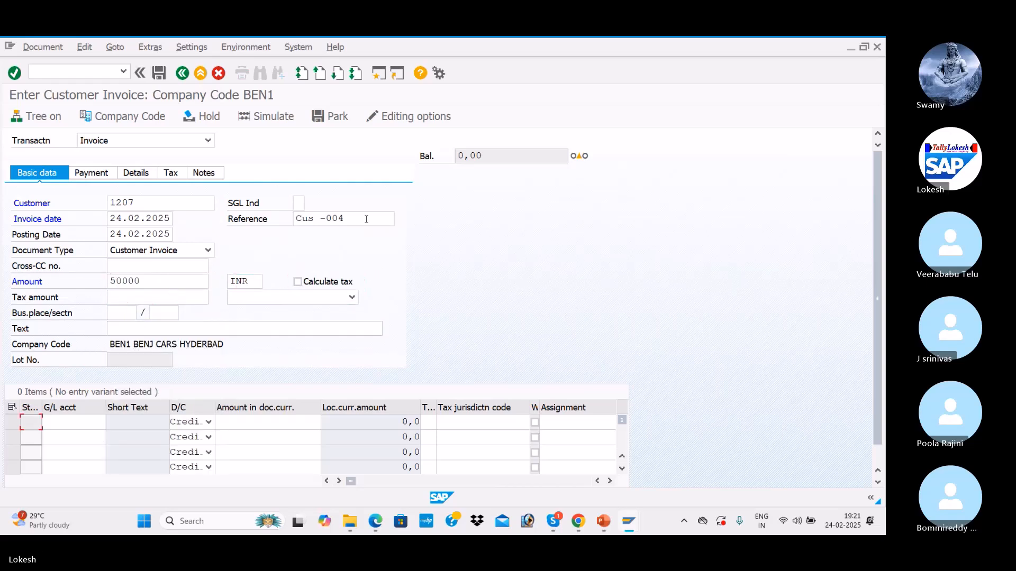
click(140, 330)
key(Down)
key(Tab)
key(Tab)
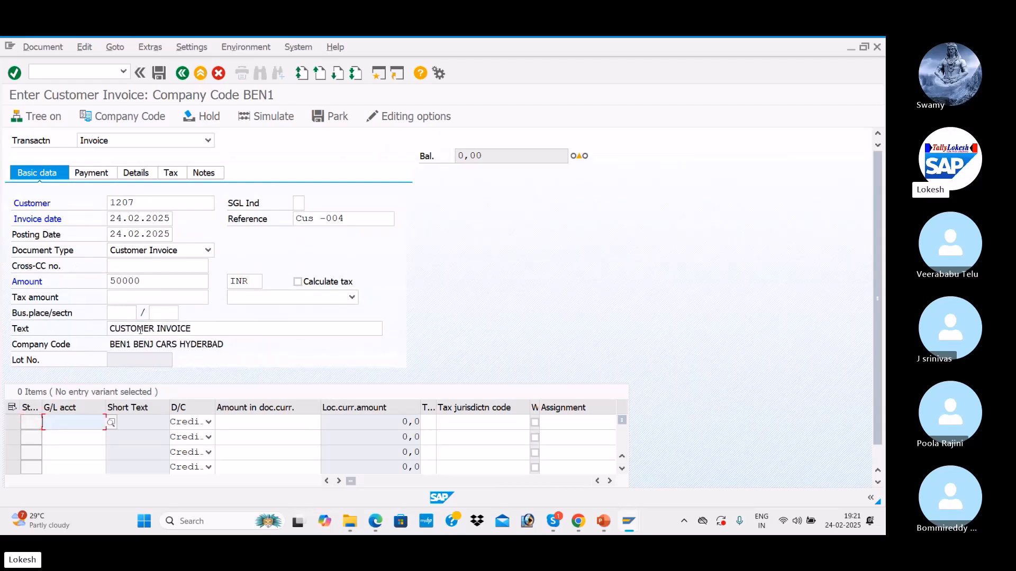
Step: Add a 50000 line to G/L account 300001 Sales A/c and simulate the document
click(111, 422)
key(Return)
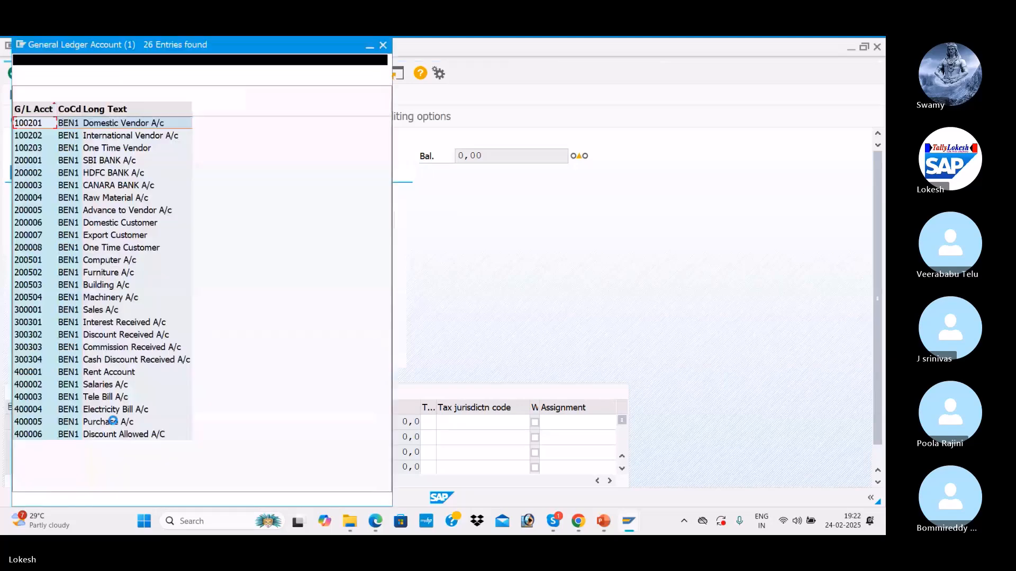
key(Down)
key(Down)
key(Down)
key(Down)
key(Down)
key(Down)
key(Down)
key(Down)
key(Down)
key(Down)
key(Down)
key(Down)
key(Down)
key(Down)
key(Down)
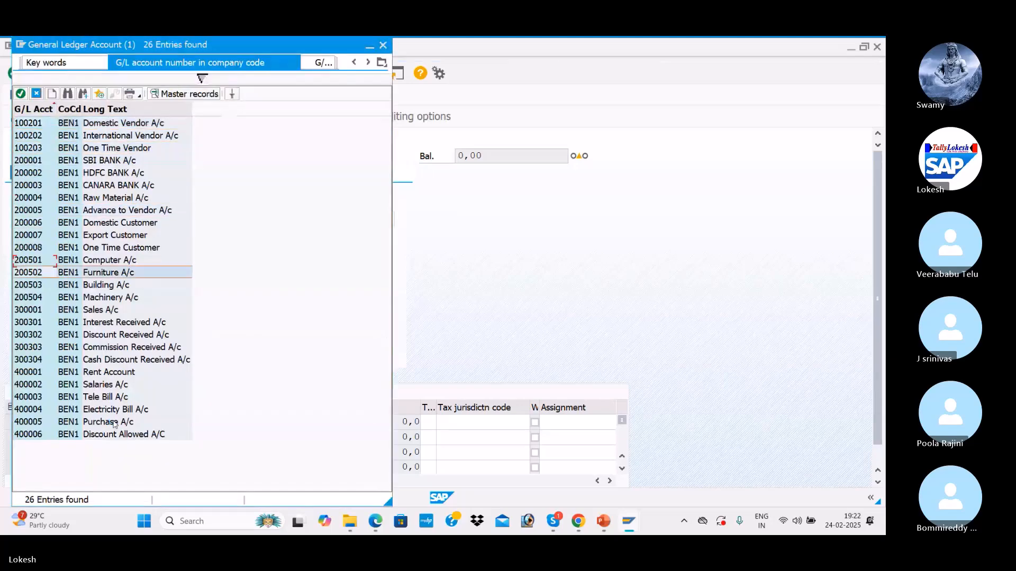
key(Return)
key(Tab)
key(Tab)
key(Tab)
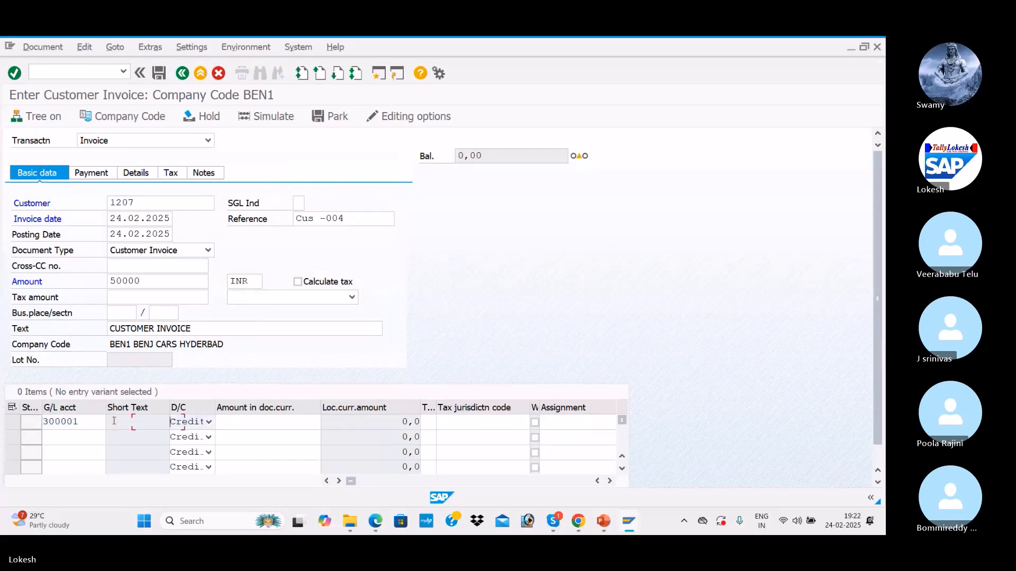
key(Down)
key(Return)
key(Tab)
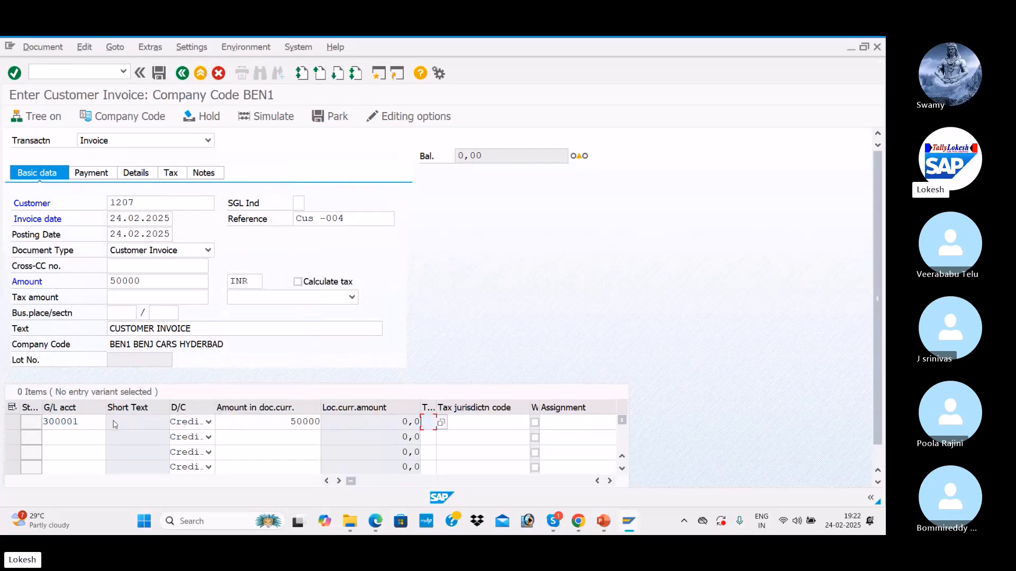
key(Return)
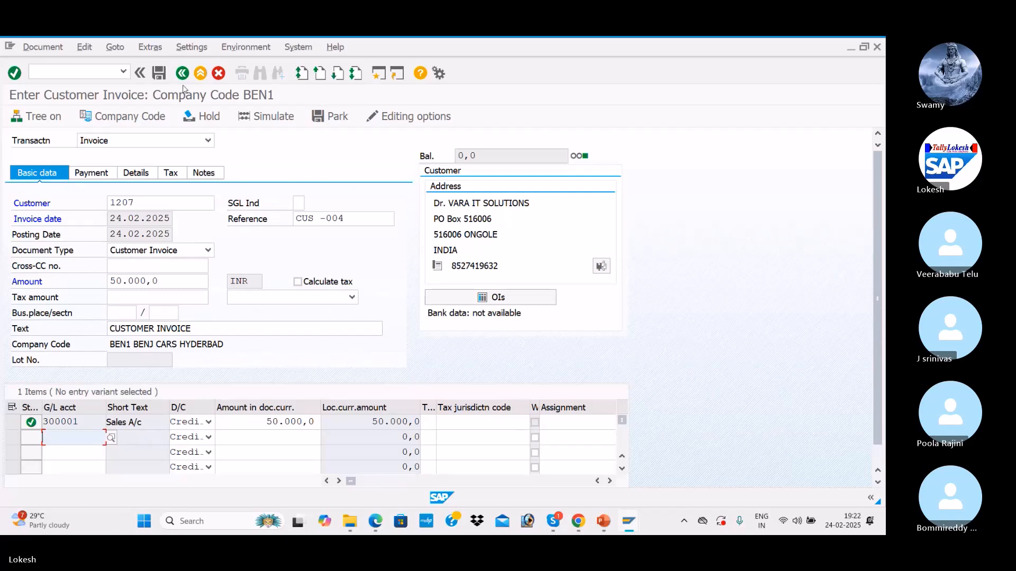
click(279, 121)
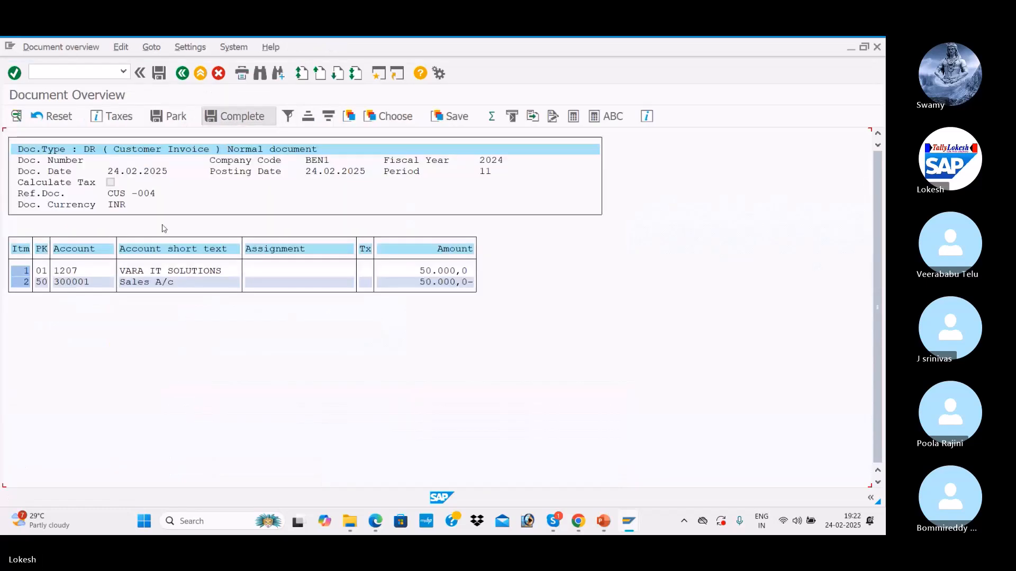
Step: Post the invoice as document 1008 and check the cash discount slide before returning
click(160, 75)
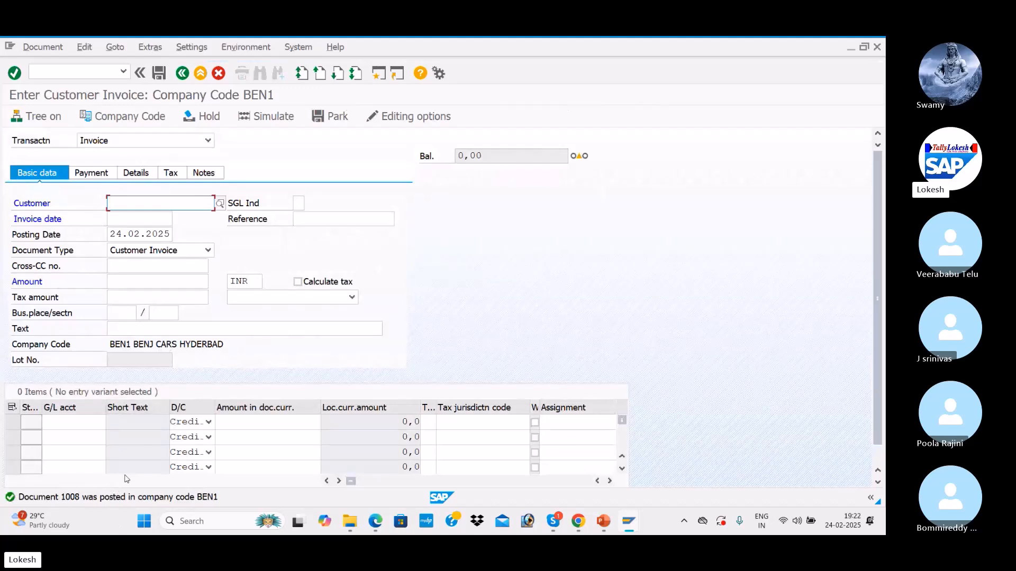
key(alt+Tab)
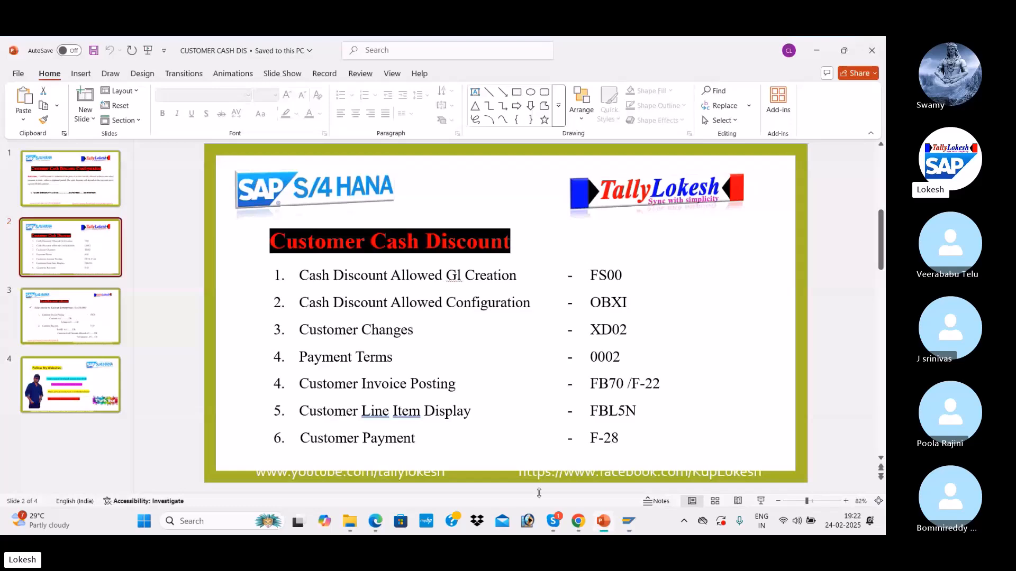
key(alt+Tab)
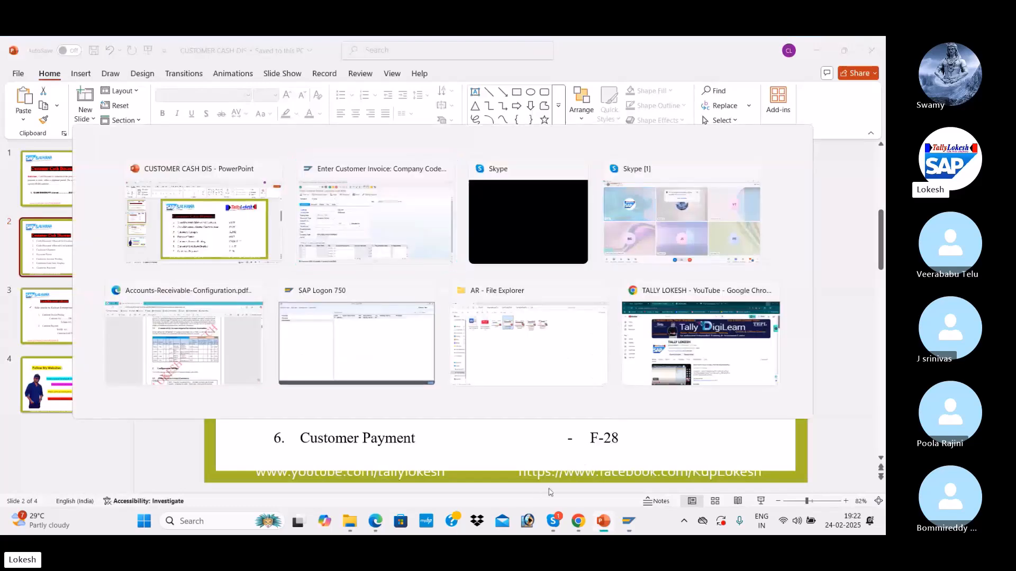
Step: Run the line item display for customer 1207, showing open document 1008 for 50,000 INR
text(/)
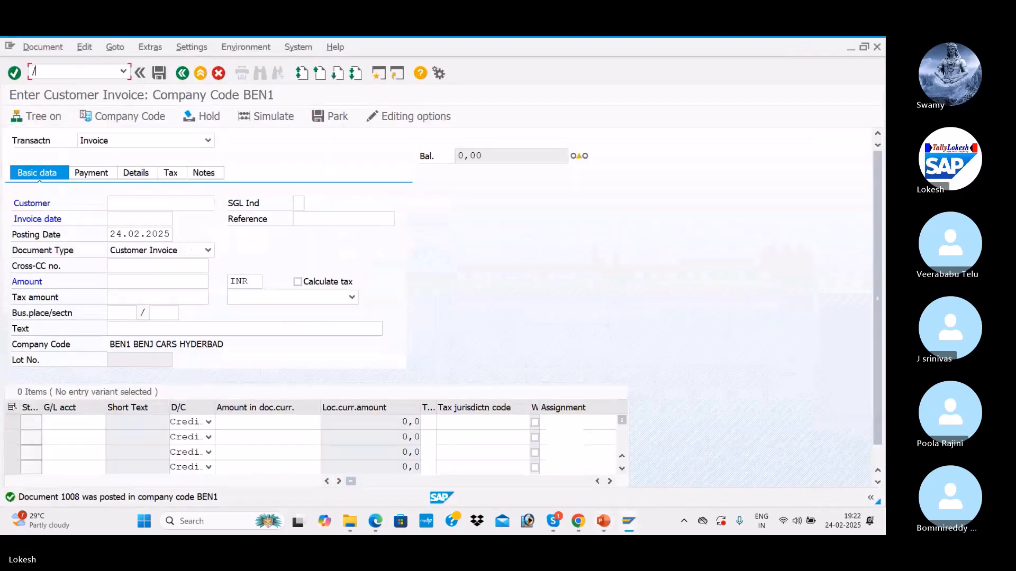
text(NFBL5N)
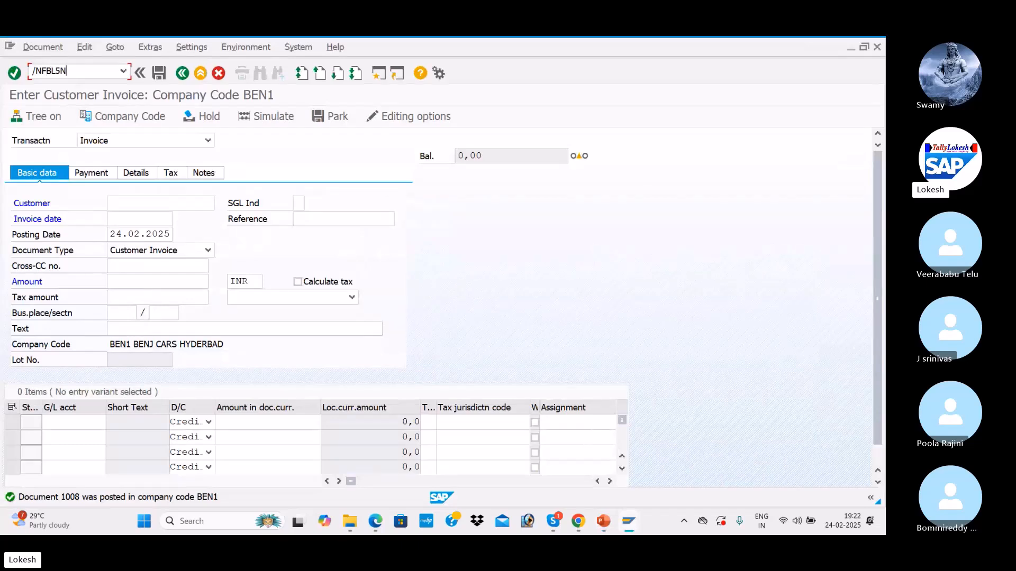
key(Return)
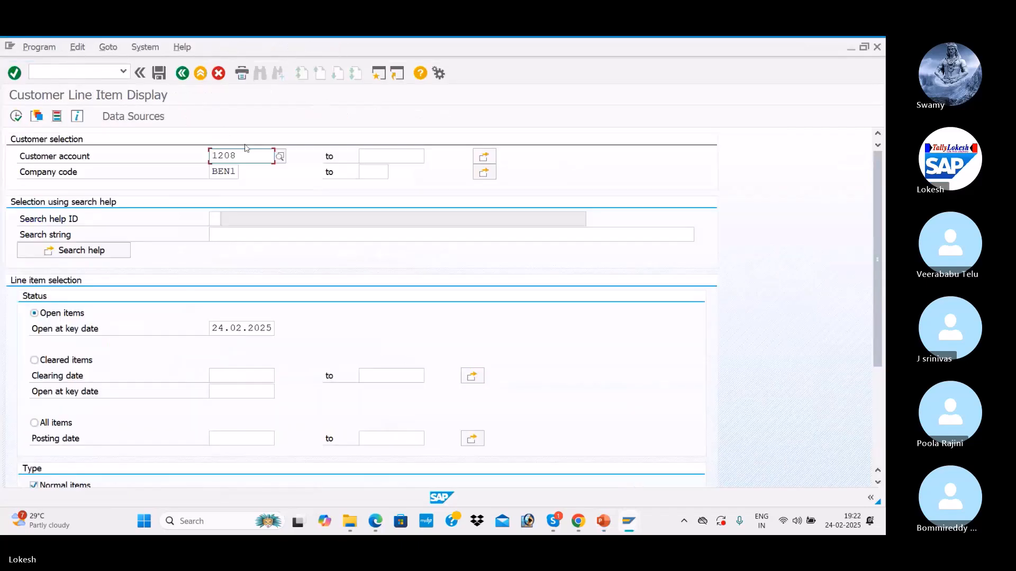
click(281, 157)
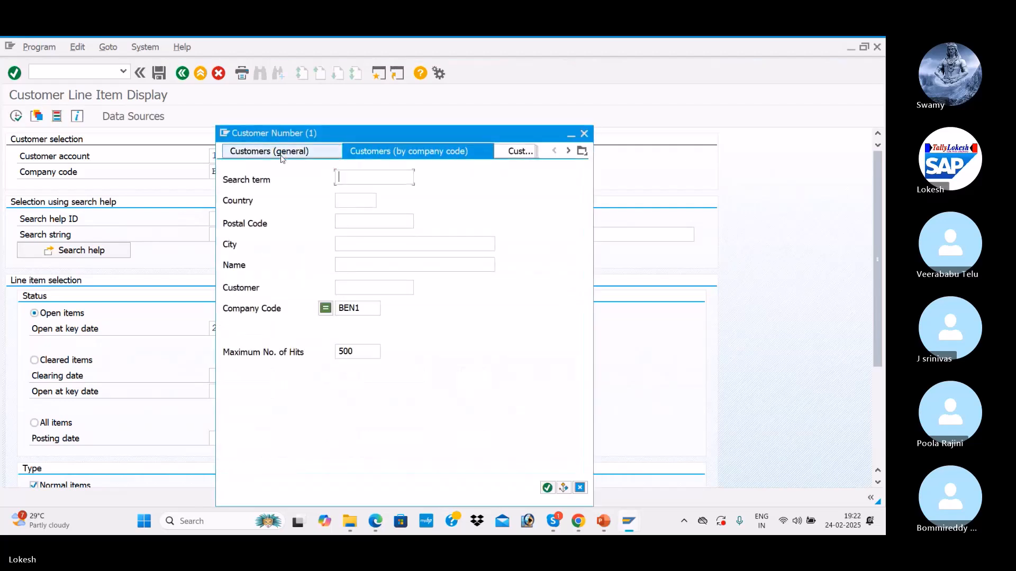
key(Return)
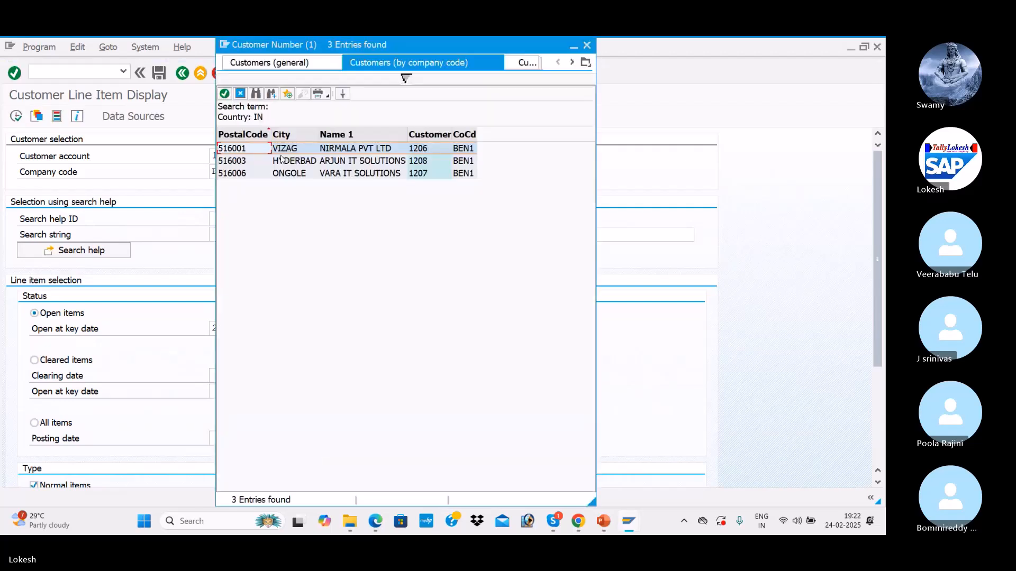
double_click(329, 175)
click(16, 116)
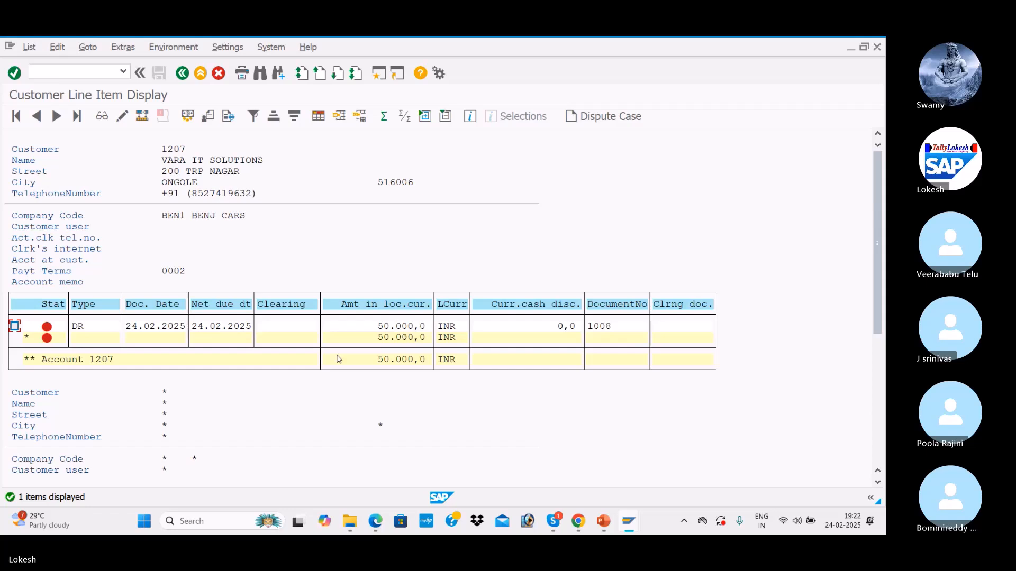
click(201, 521)
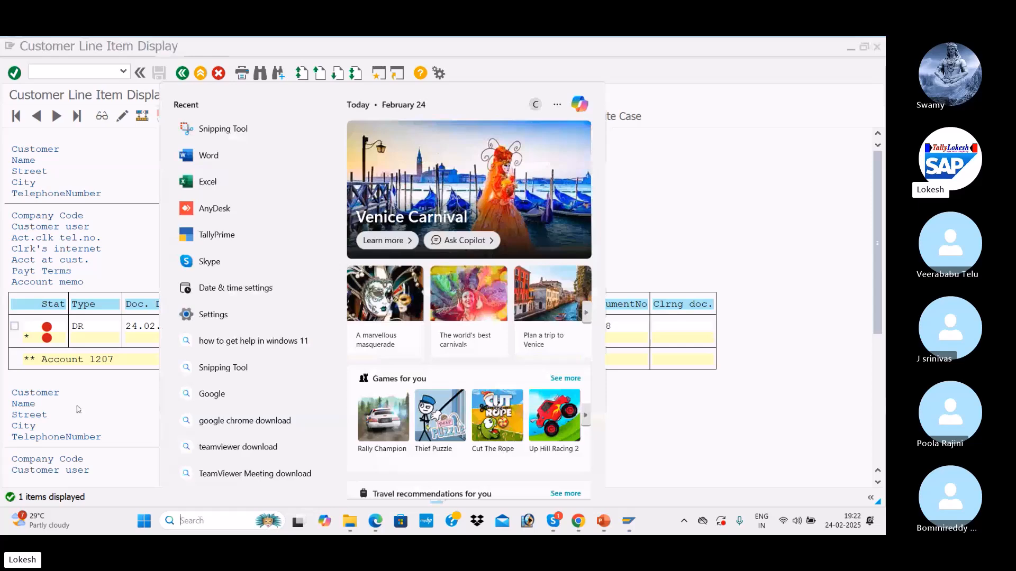
Step: Create a blank Excel workbook and enter CUSTOMER, 50000 and 3% in D4, F4 and G4
click(209, 182)
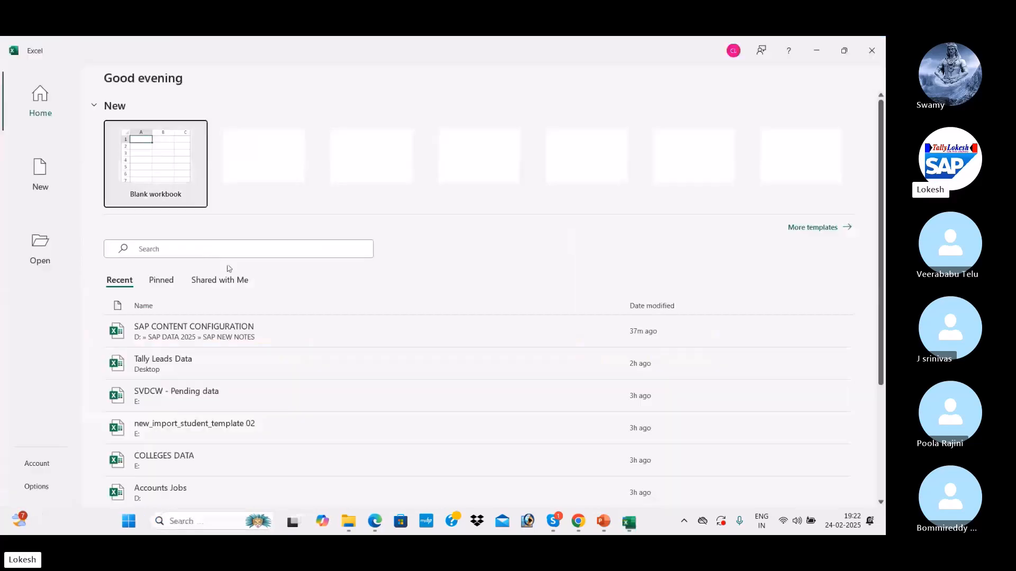
click(154, 139)
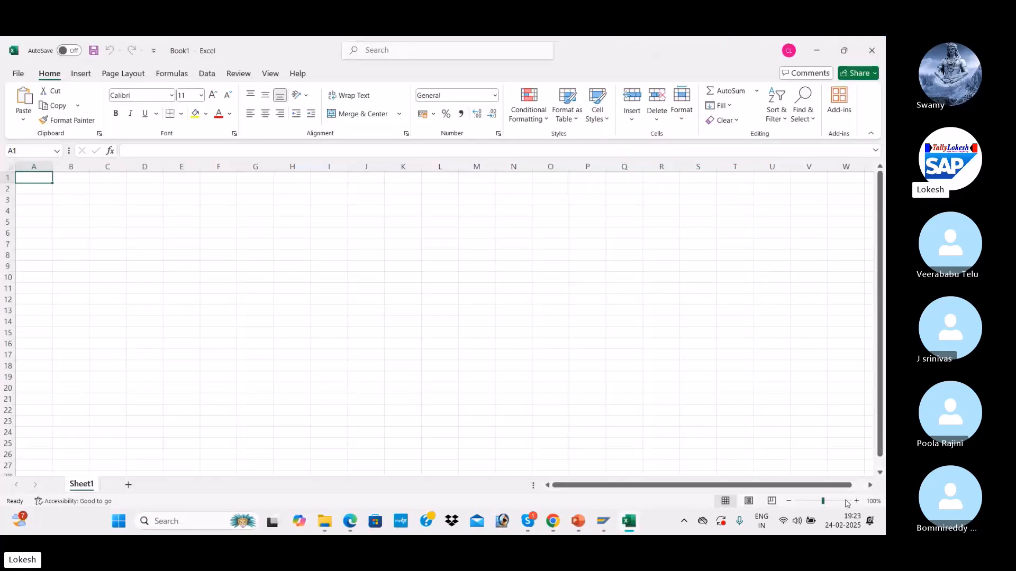
click(855, 501)
click(856, 502)
click(855, 501)
click(856, 502)
click(856, 502)
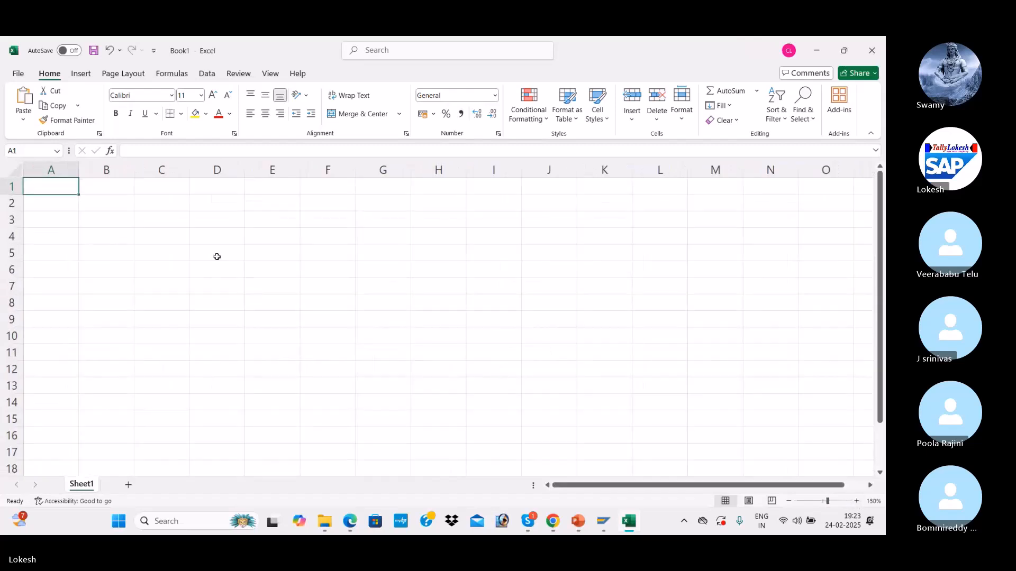
click(208, 236)
text(CUSTOMER)
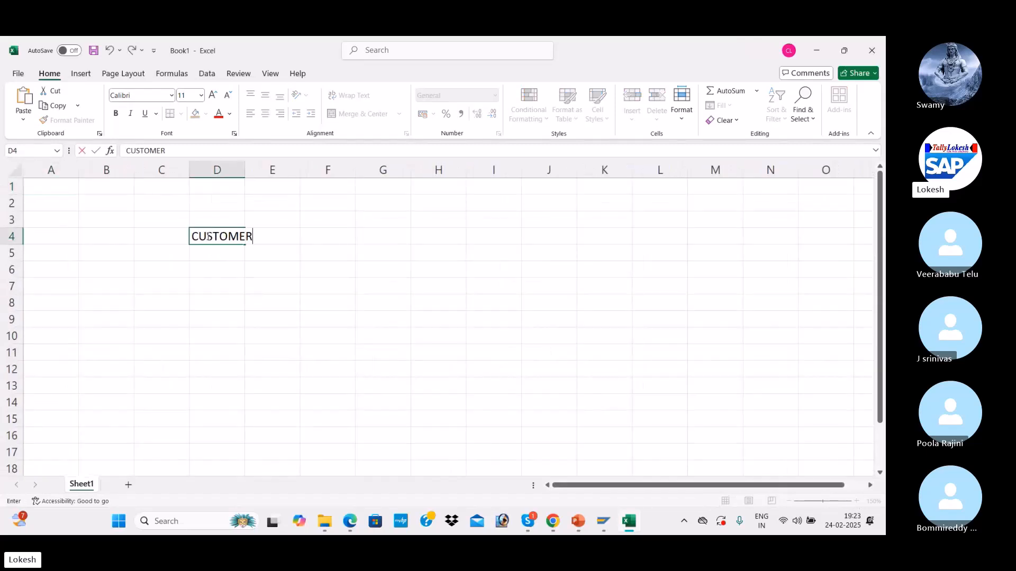
key(Tab)
key(Tab)
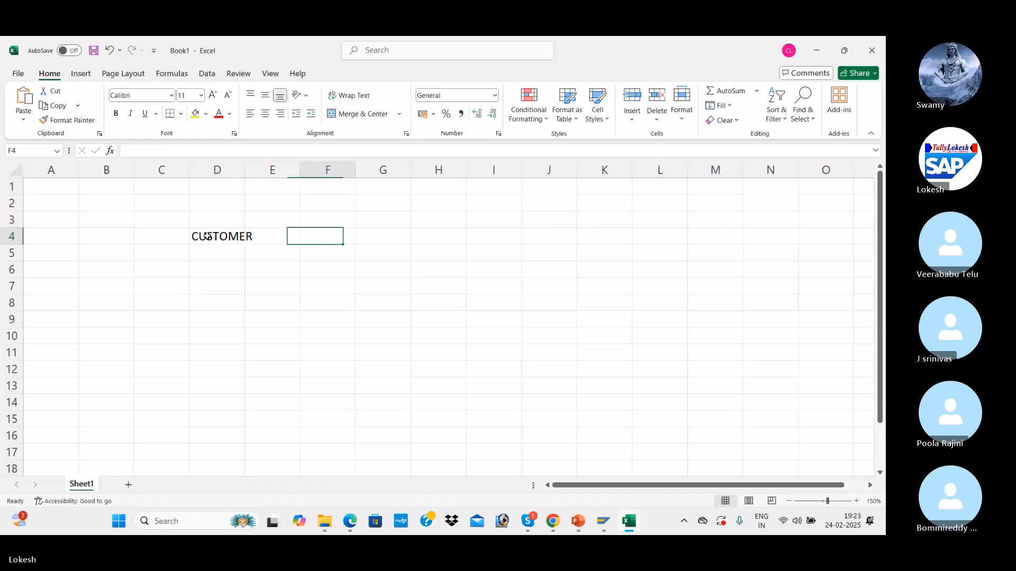
text(2)
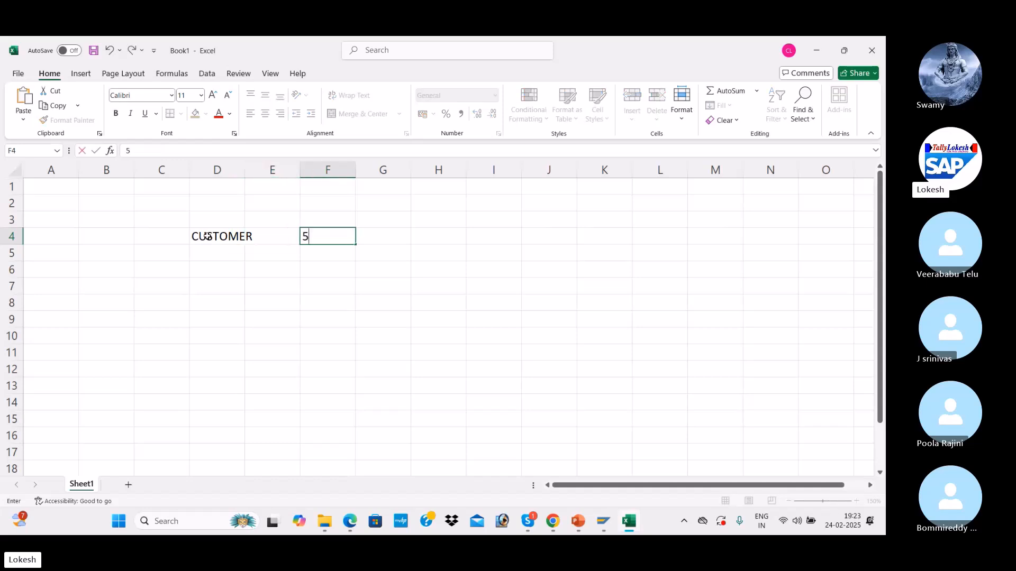
text(50000)
key(Tab)
text(3%)
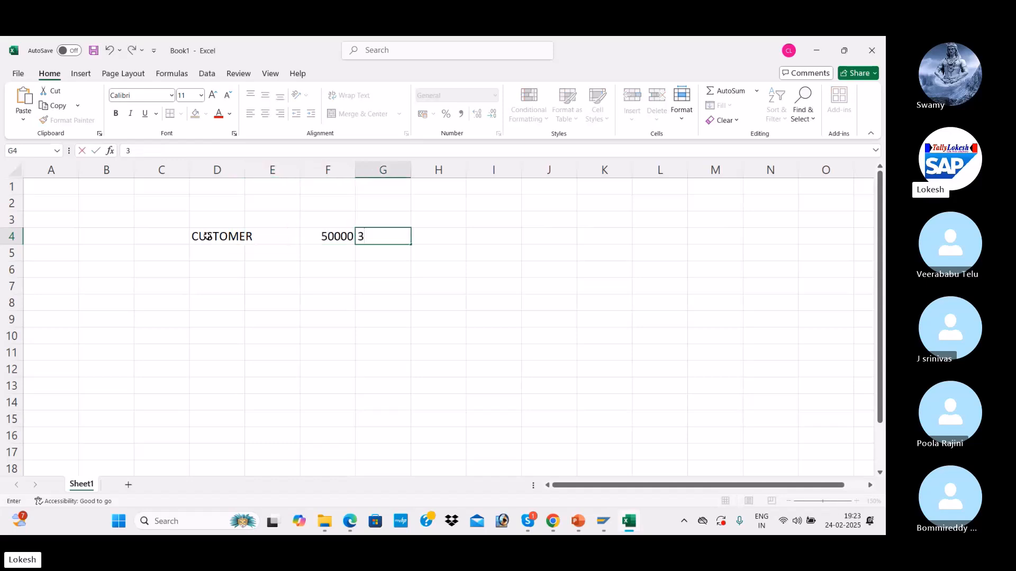
key(Tab)
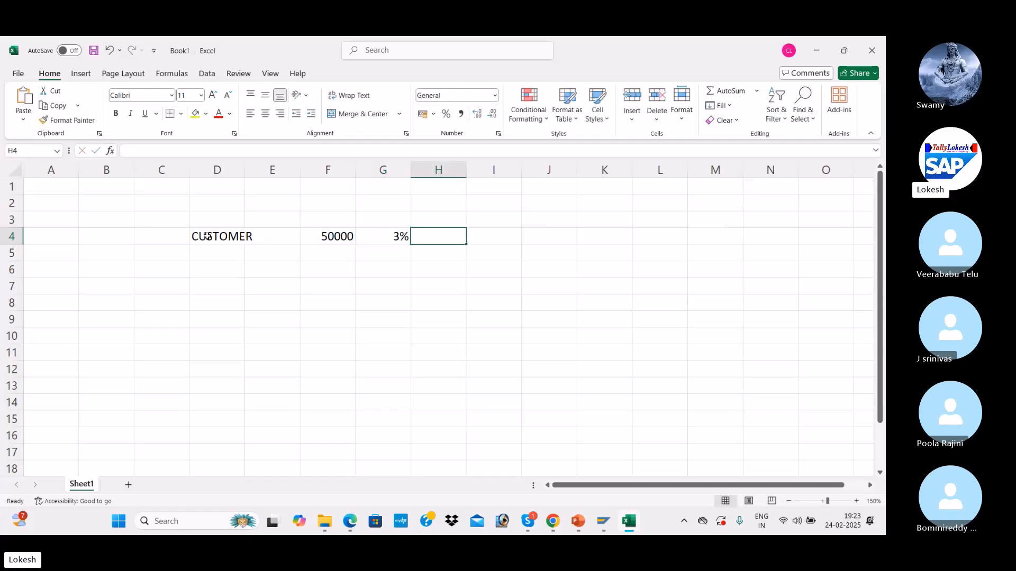
Step: Add discount formula =F4*G4 in I4 (1500) and net formula =F4-I4 in G6 (48500)
key(Tab)
text(=)
click(312, 240)
text(*)
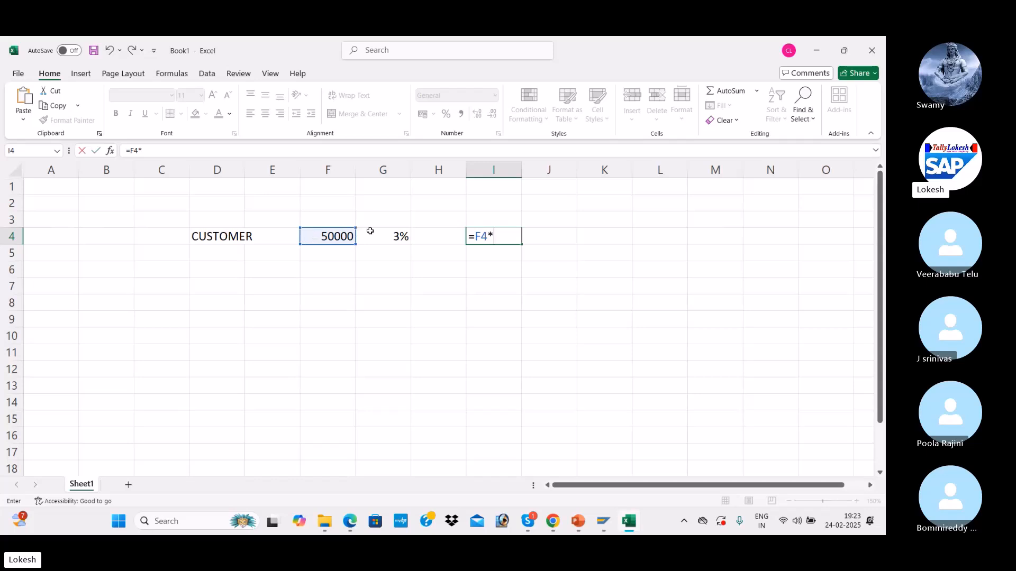
click(392, 233)
key(Return)
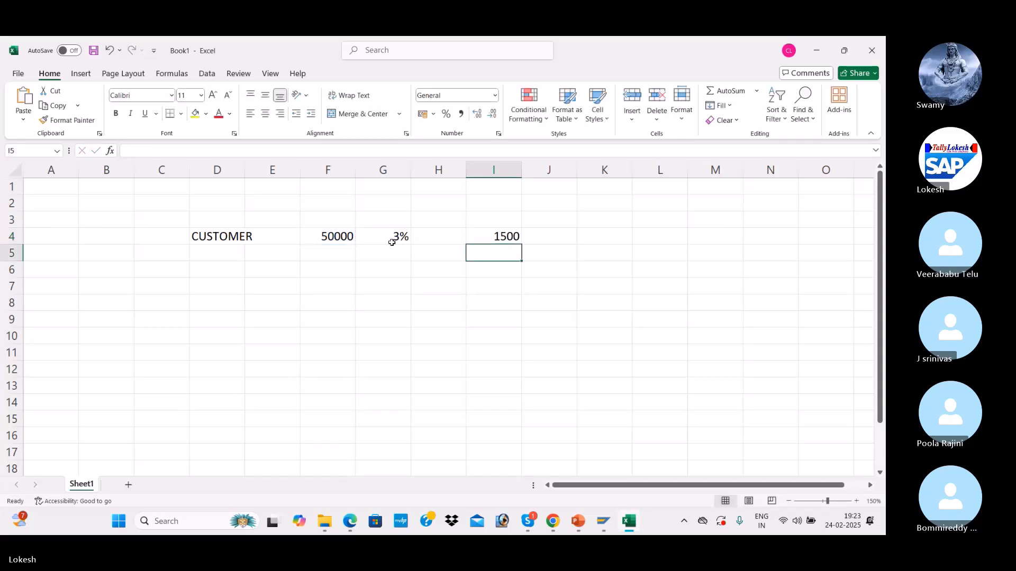
click(375, 275)
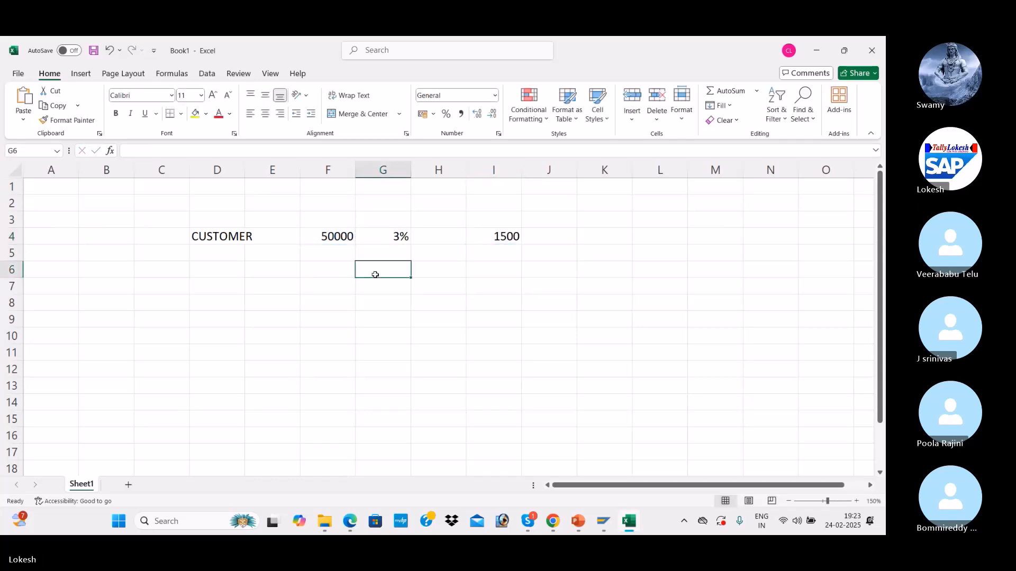
text(=)
click(335, 237)
text(-)
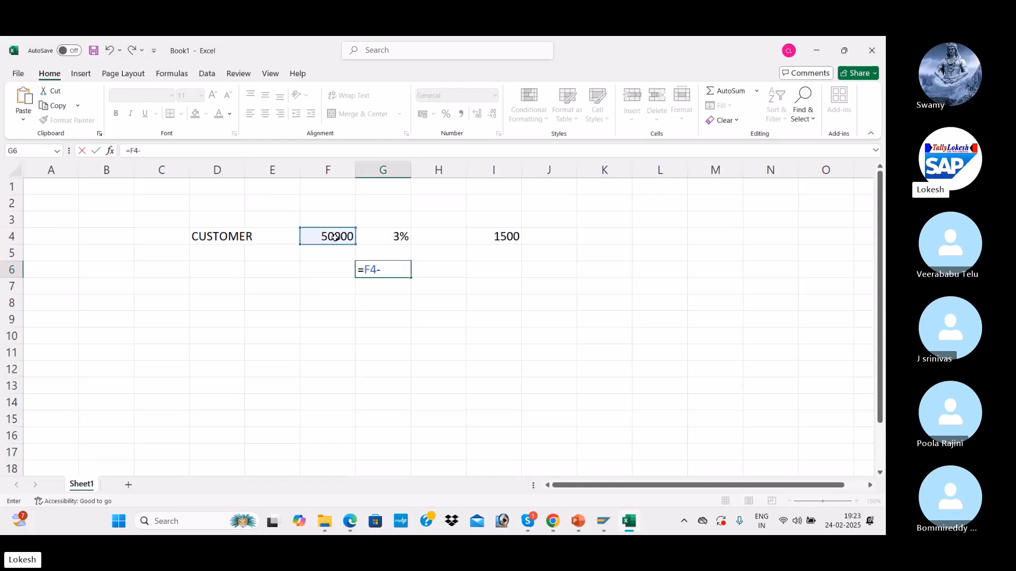
click(485, 229)
key(Return)
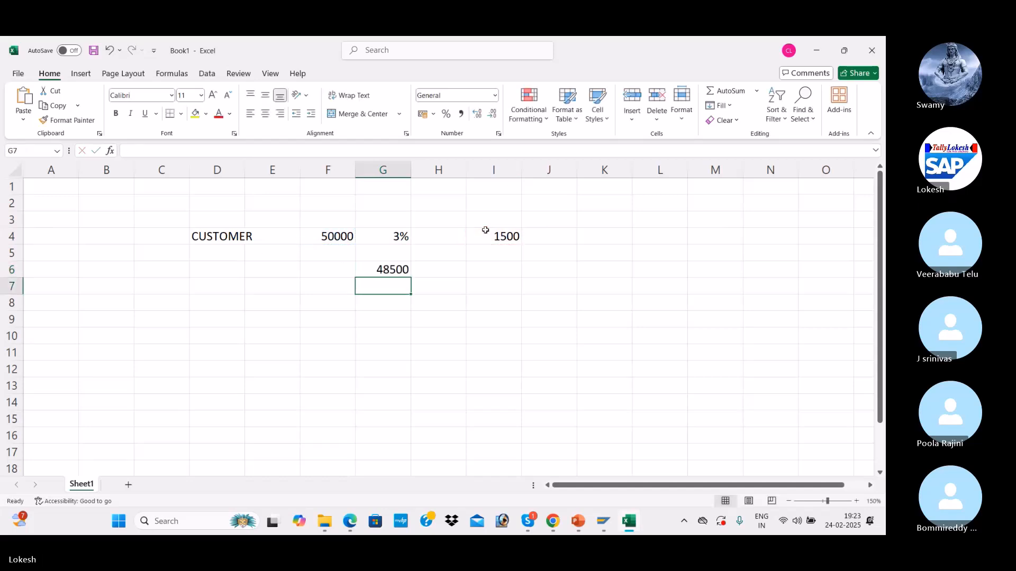
Step: Label the net amount INCOME in cell E6
click(386, 271)
click(272, 270)
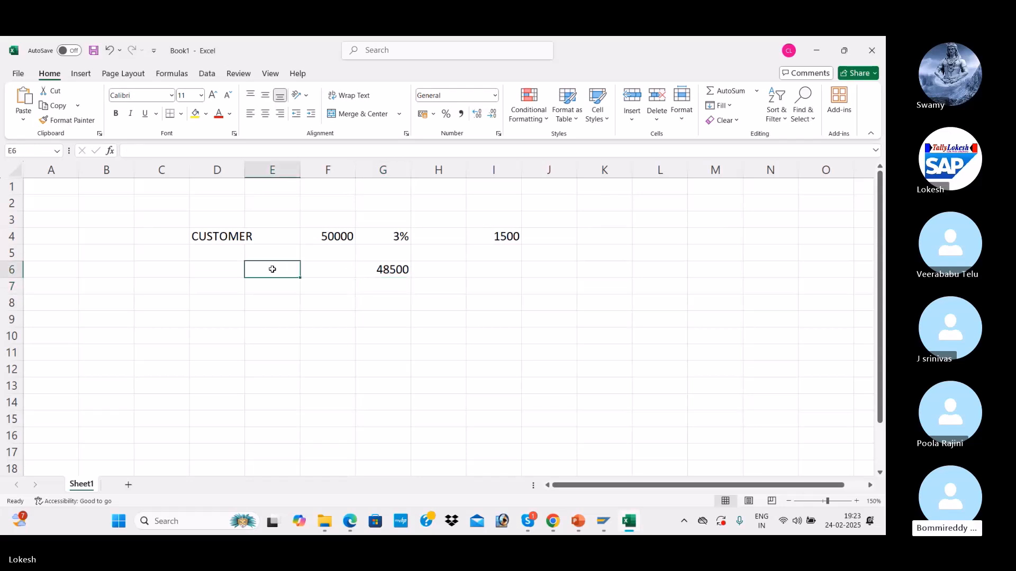
text(INCOM)
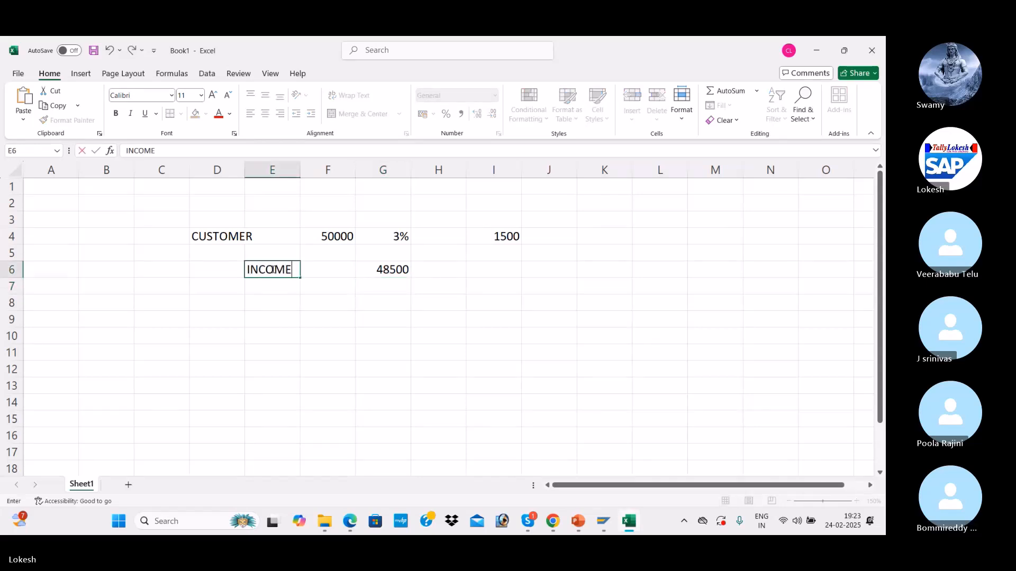
text(E)
key(Return)
key(Down)
key(Left)
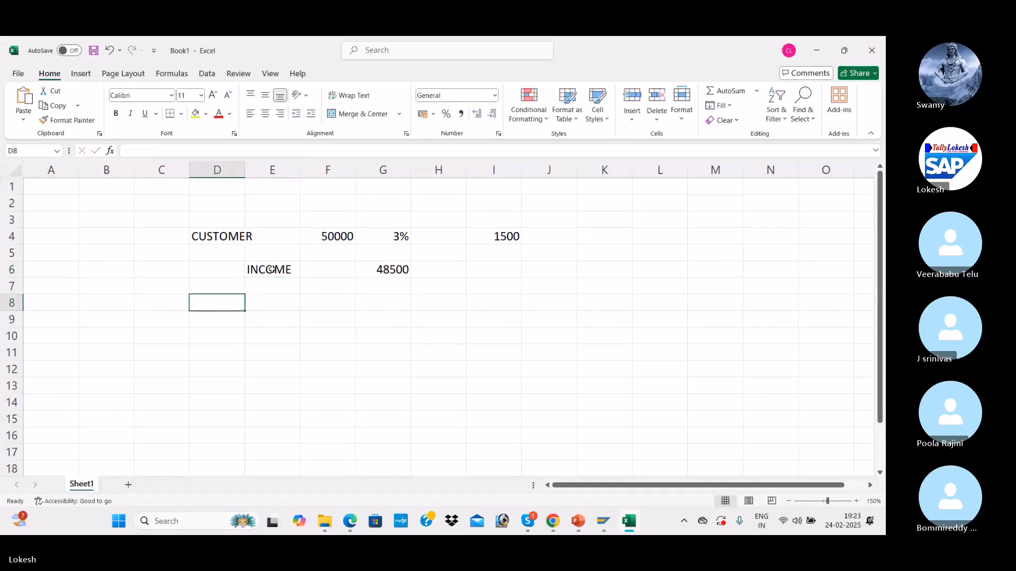
Step: Copy the calculation block D4:I6 to D9 and number the examples 1 and 2 in column C
drag(241, 236, 500, 271)
key(ctrl+c)
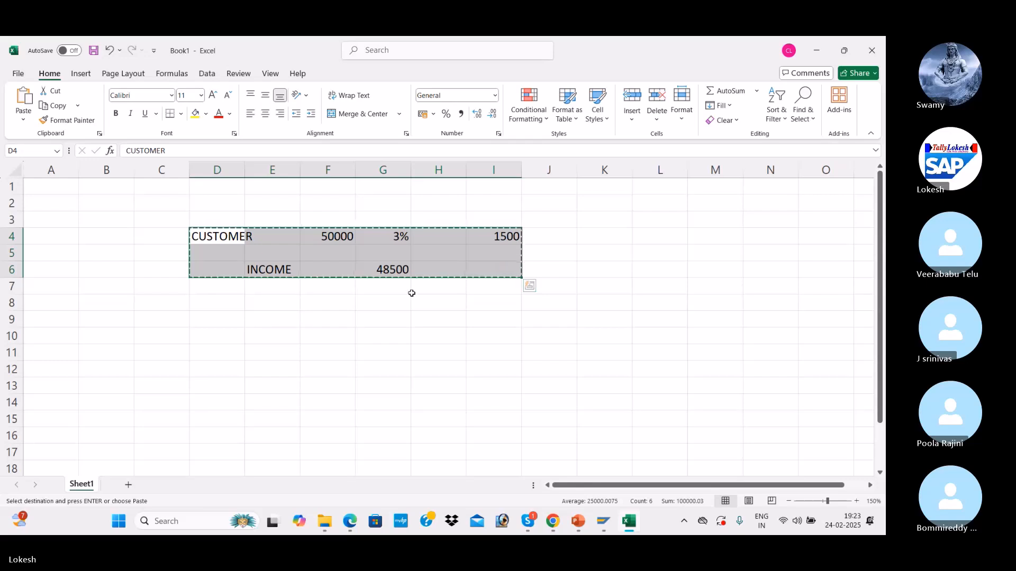
click(232, 318)
key(ctrl+v)
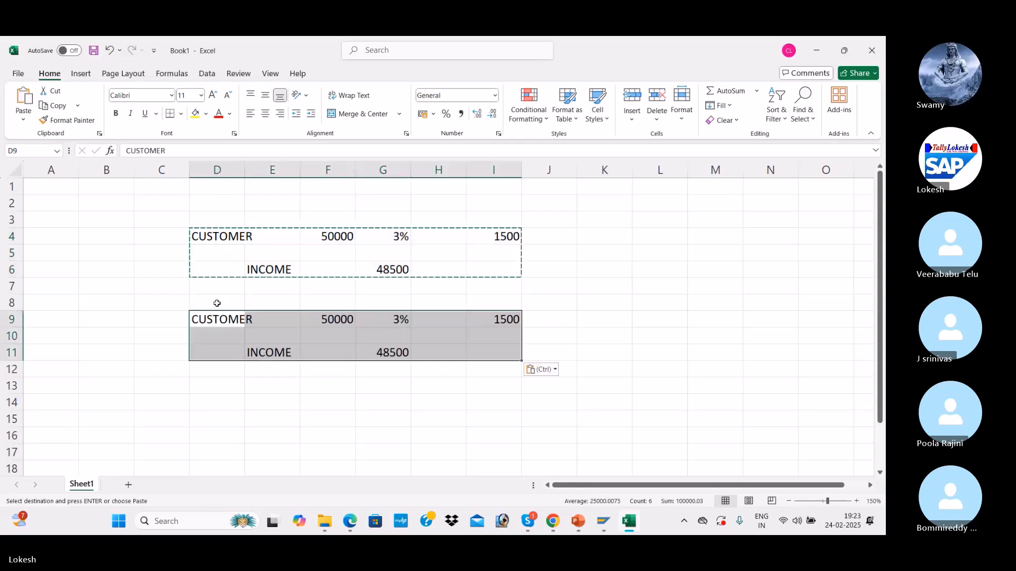
click(167, 241)
key(Escape)
text(1)
key(Down)
key(Down)
key(Down)
key(Down)
key(Down)
text(2)
key(Right)
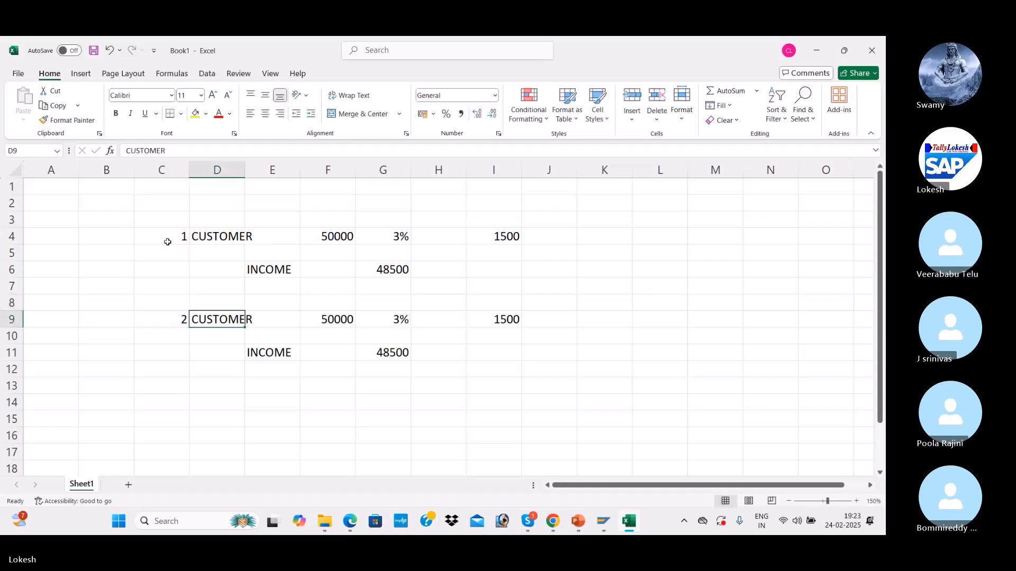
Step: Try a 2% rate and a 10000 amount in the second example
click(393, 321)
text(2)
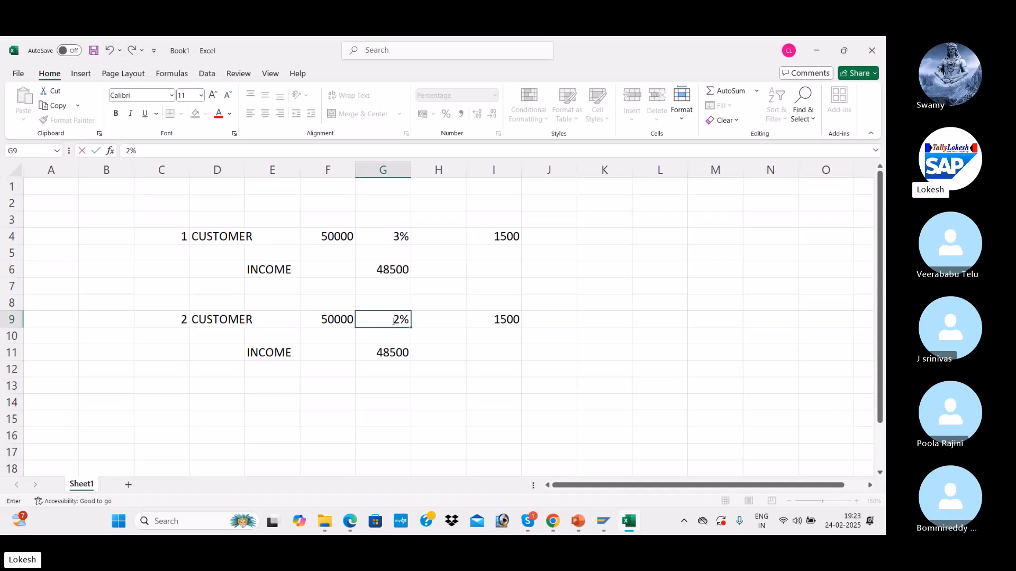
key(Return)
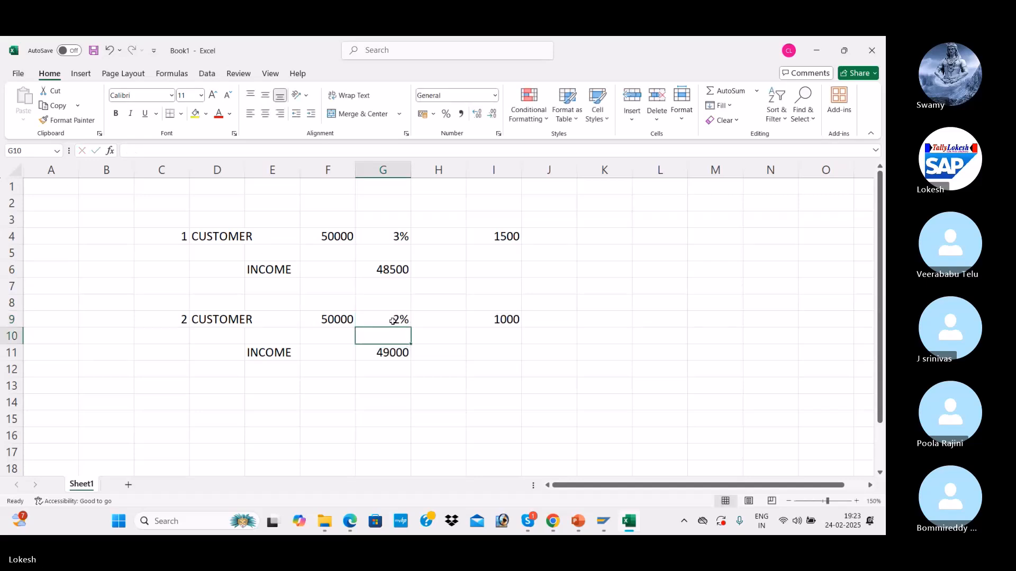
click(516, 319)
click(396, 352)
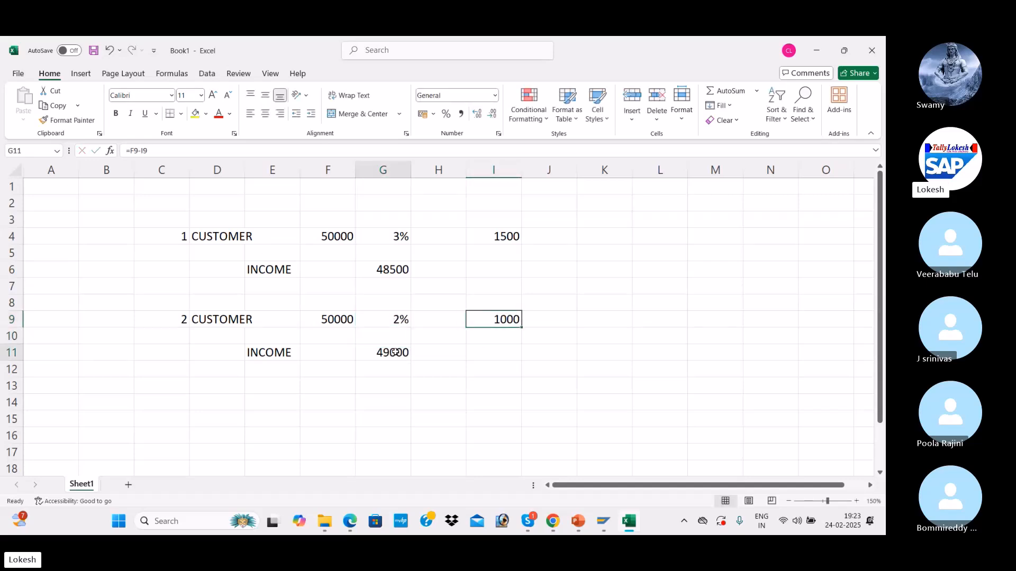
click(320, 325)
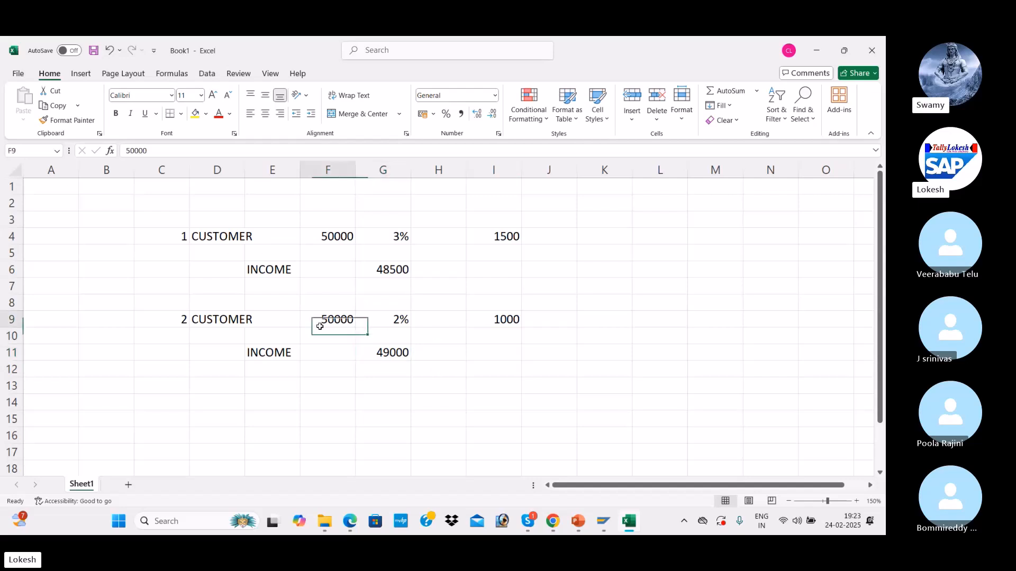
text(10000)
key(Return)
Step: Set the second example to 100000 at 3%, giving 3000 discount and 97000 income
click(339, 321)
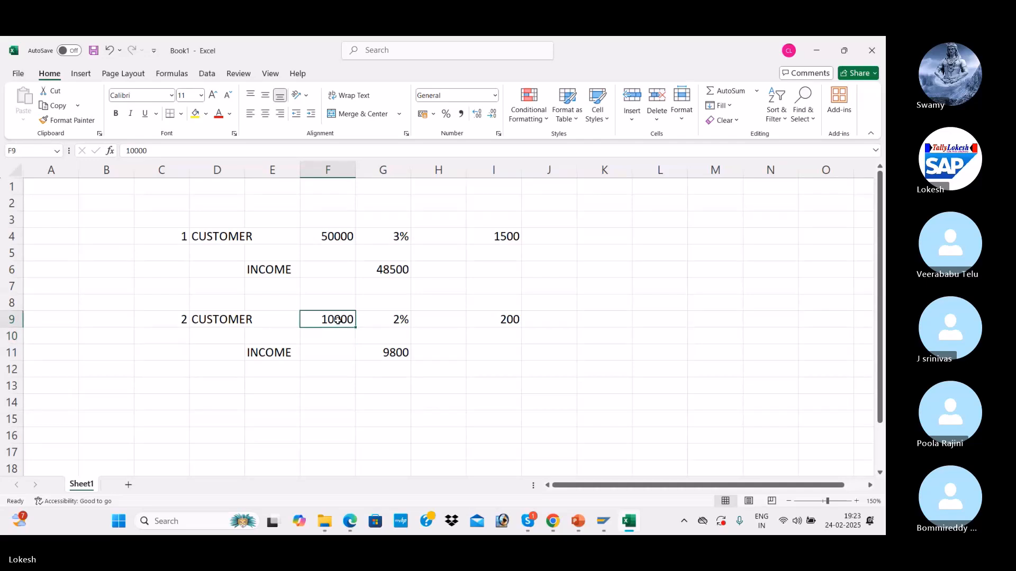
text(100000)
key(Return)
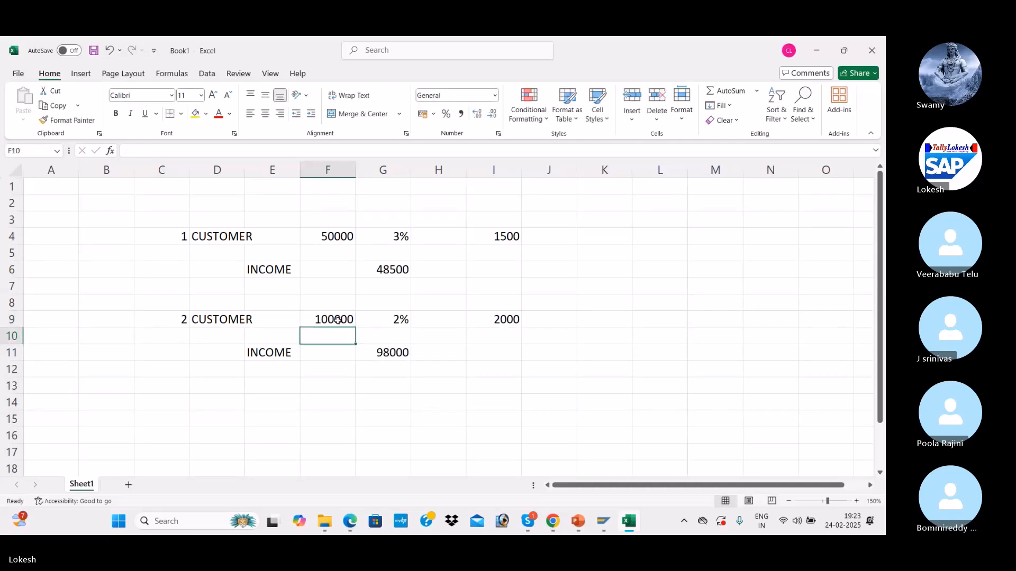
click(491, 319)
click(388, 320)
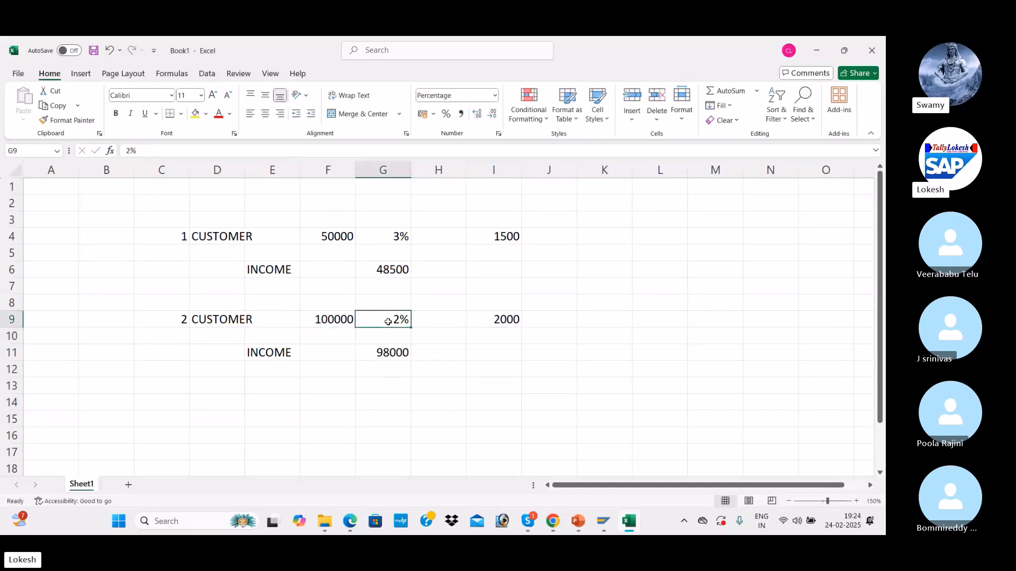
text(3)
key(Return)
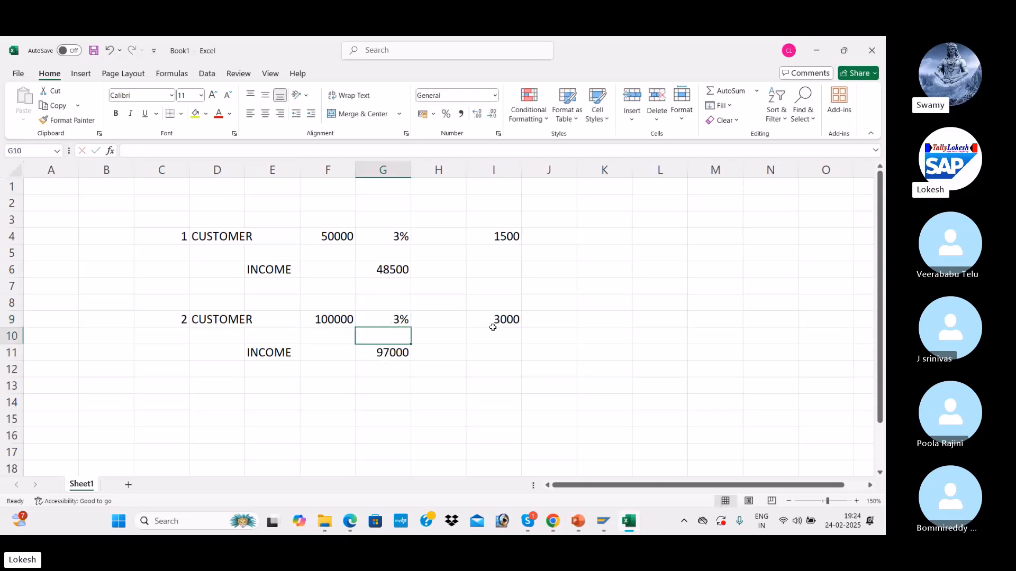
click(402, 354)
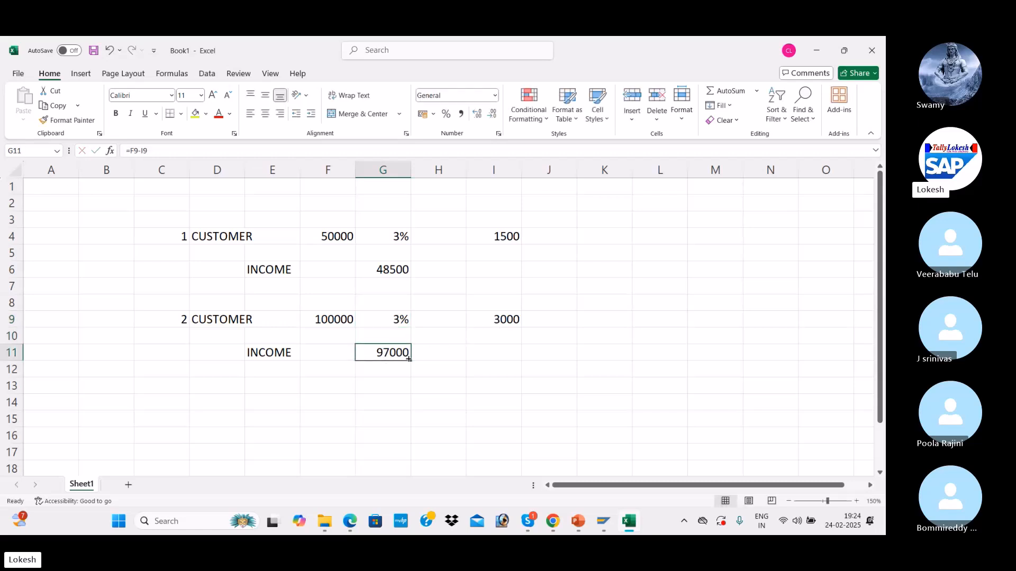
click(459, 366)
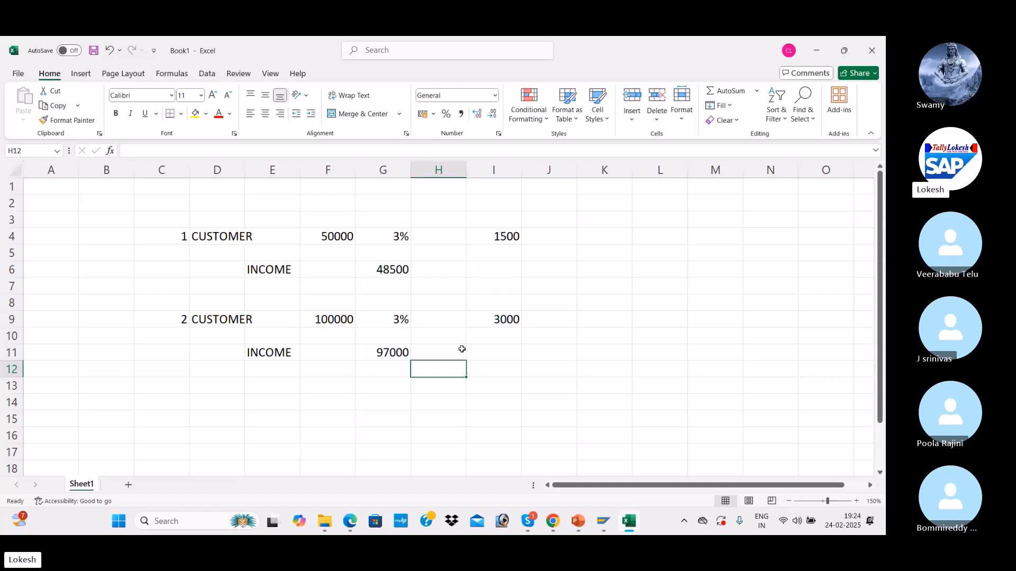
Step: Centre the table C4:I12 and widen columns D and E to fit CUSTOMER and INCOME
click(317, 316)
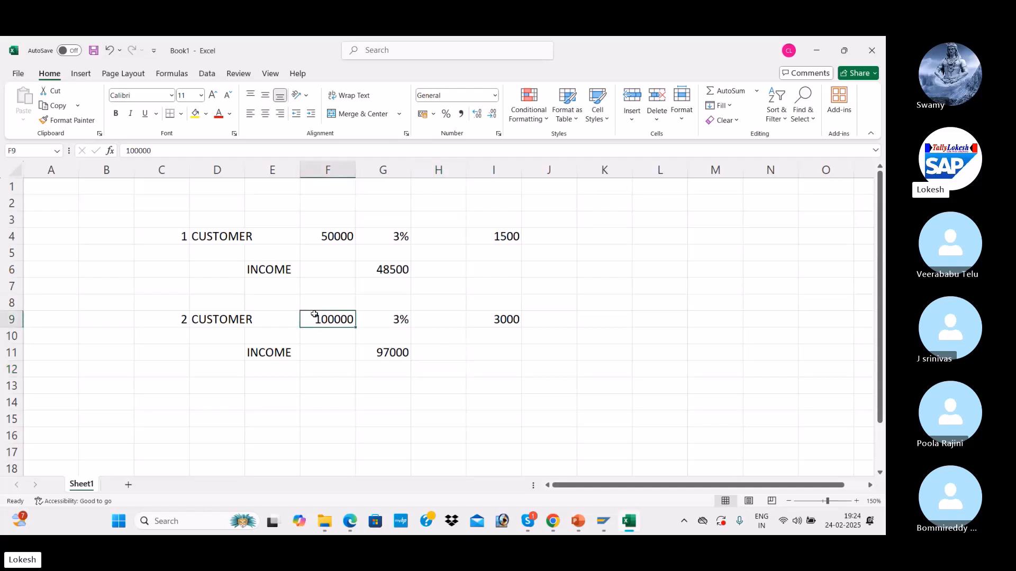
drag(163, 233, 494, 373)
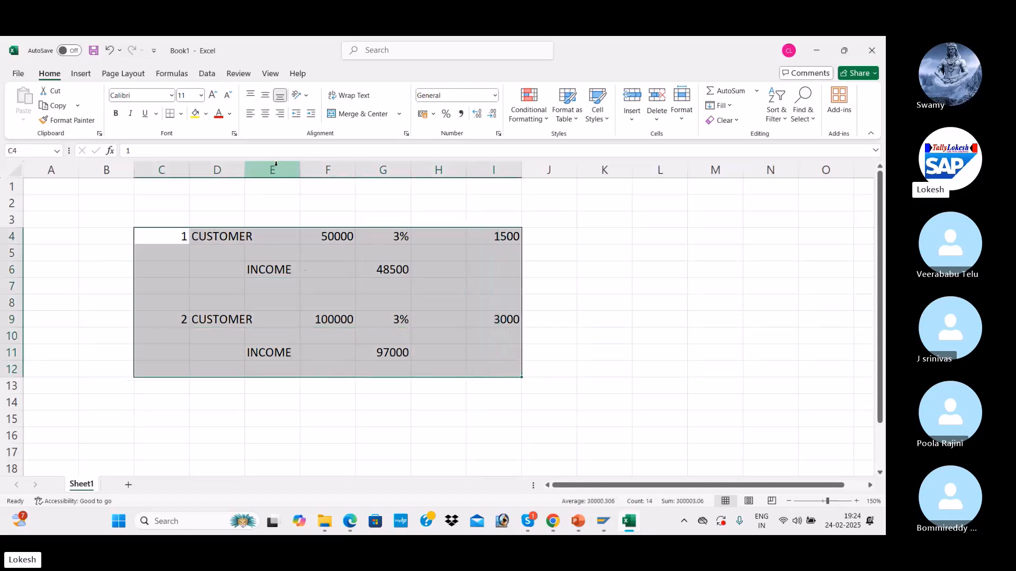
click(265, 114)
drag(244, 170, 353, 178)
click(327, 274)
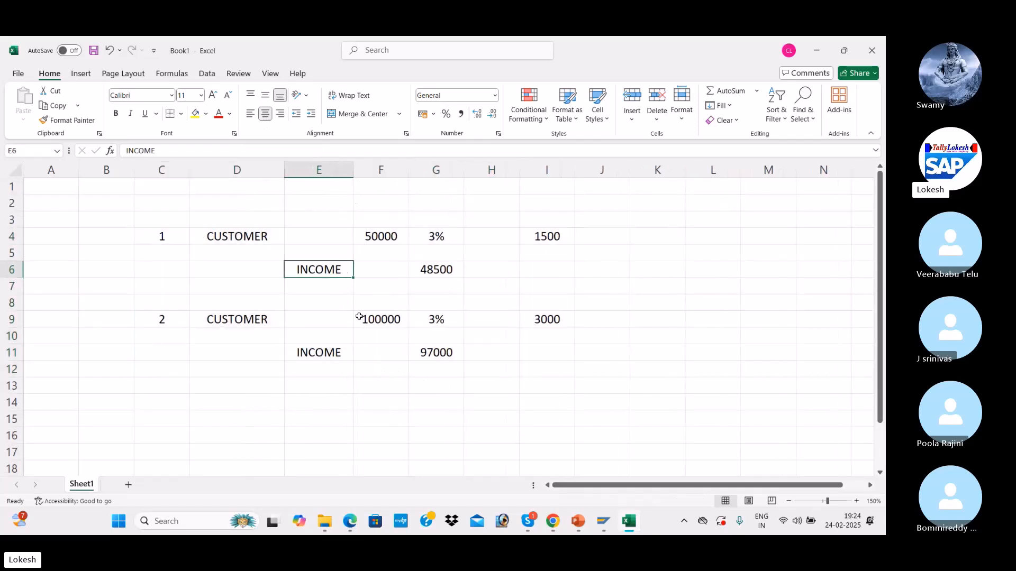
click(360, 318)
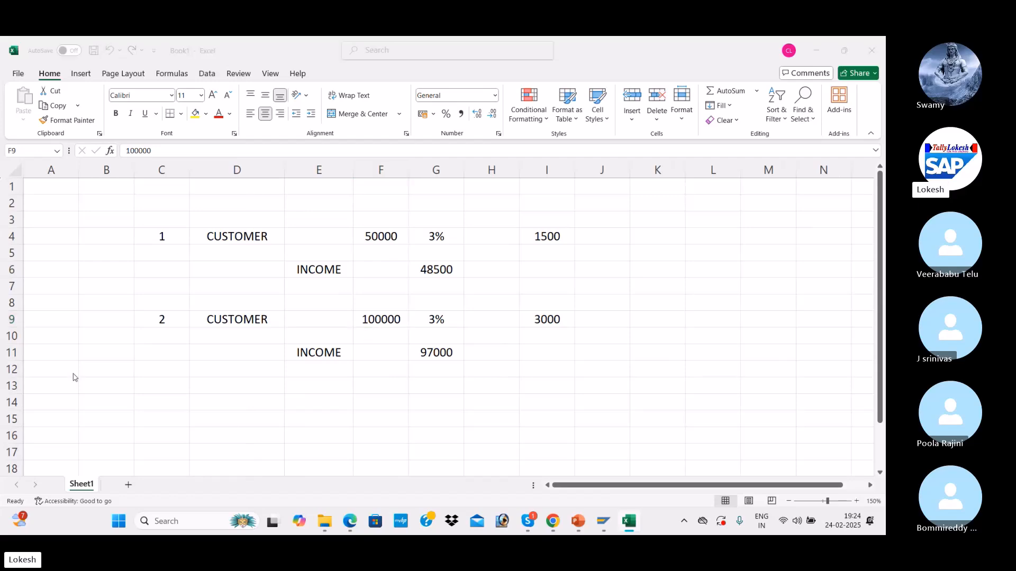
key(alt+Tab)
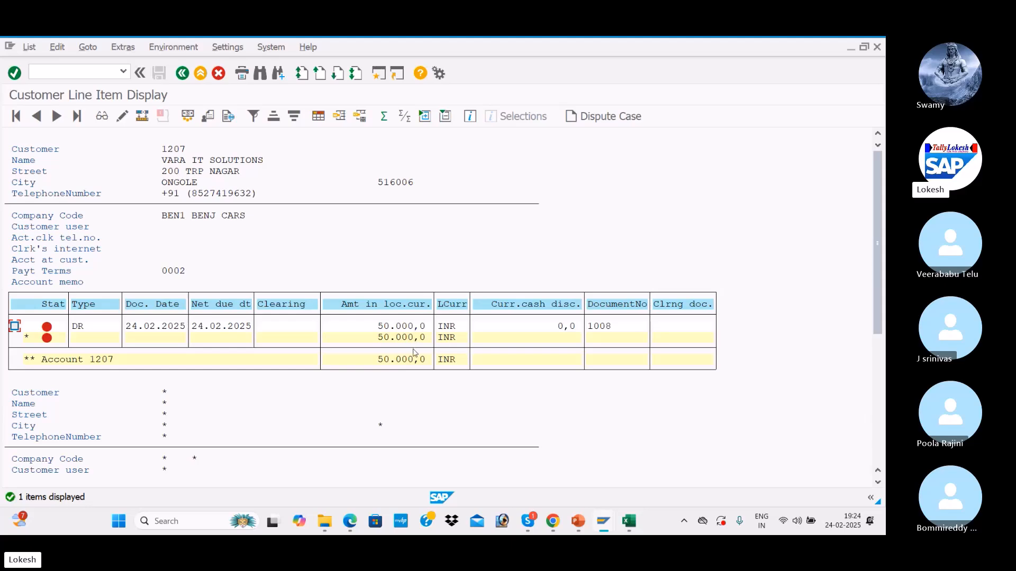
Step: Verify the 48500 income in Excel cell G6, then open a second SAP GUI window
key(alt+Tab)
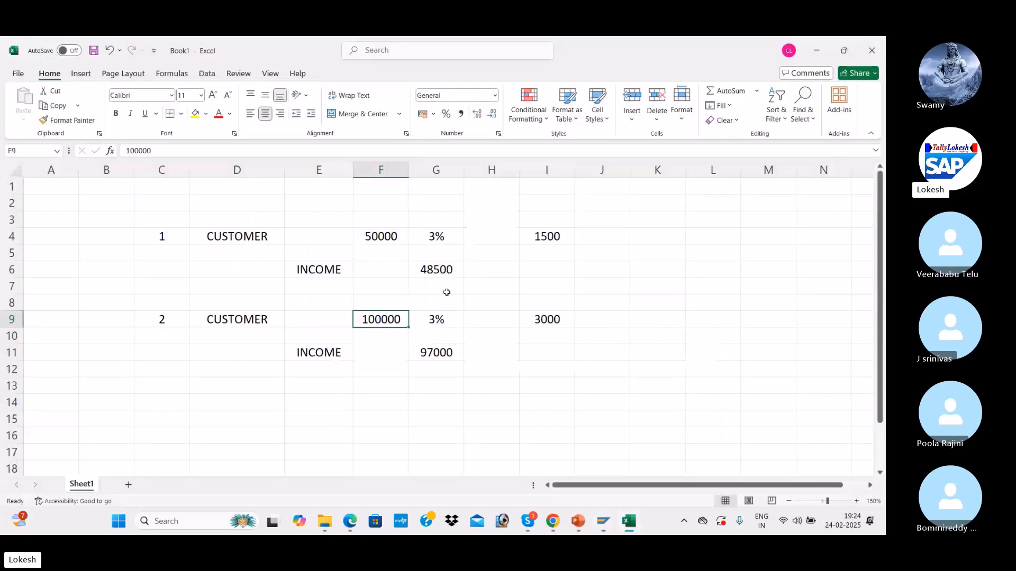
click(433, 270)
key(alt+Tab)
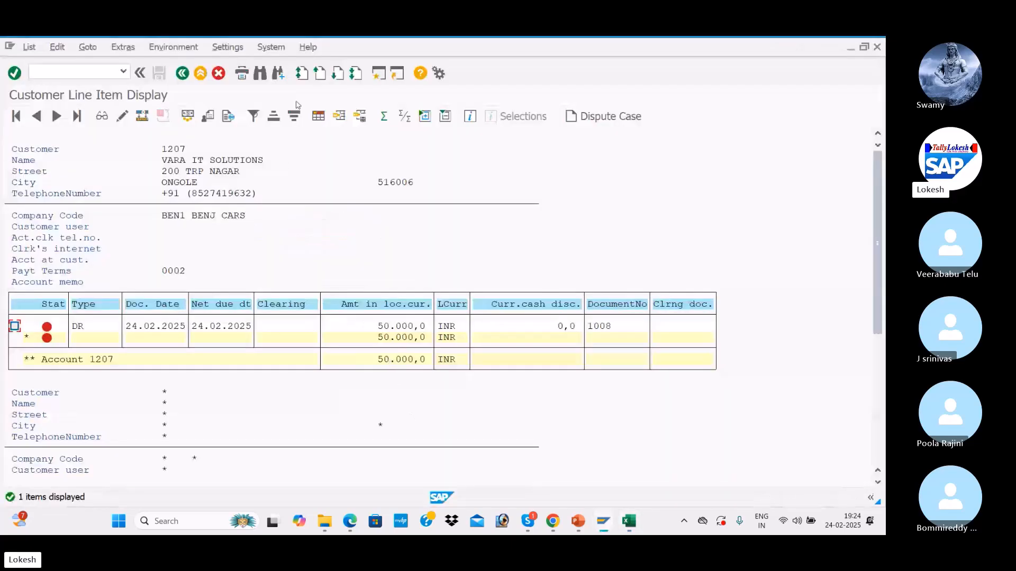
click(379, 75)
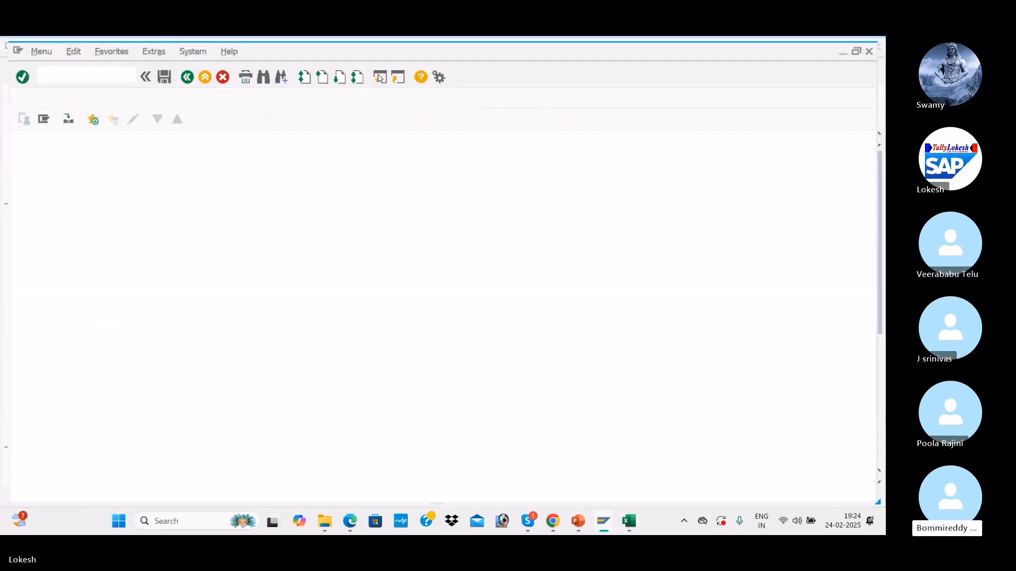
Step: Start an F-28 incoming payment with document date 24.02.2025
text(F-)
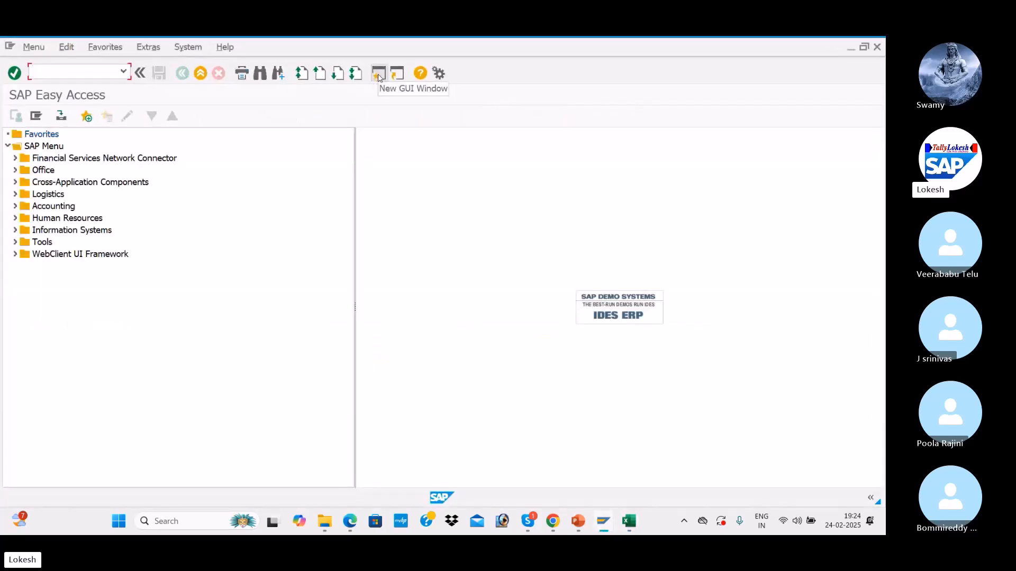
text(28)
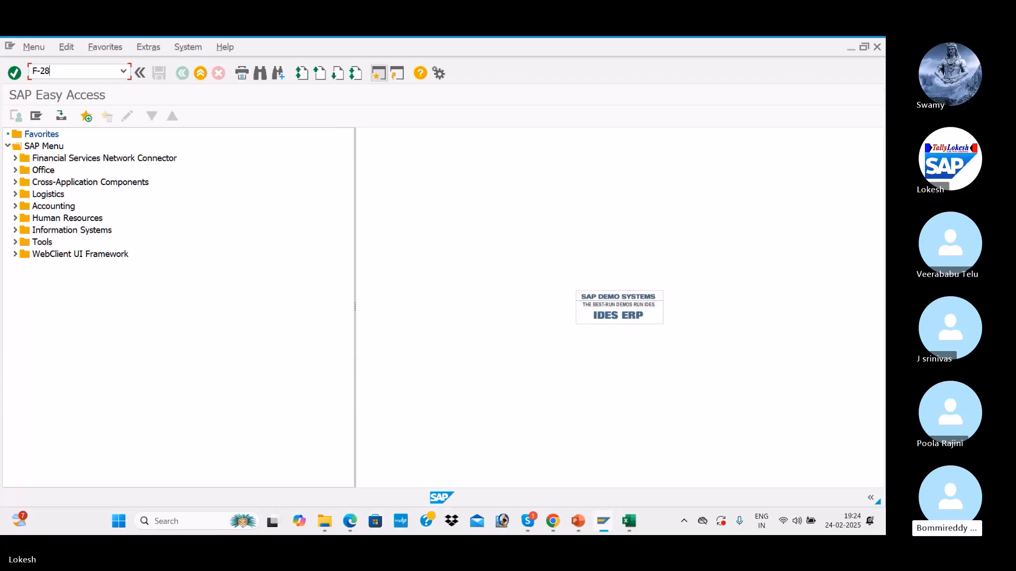
key(Return)
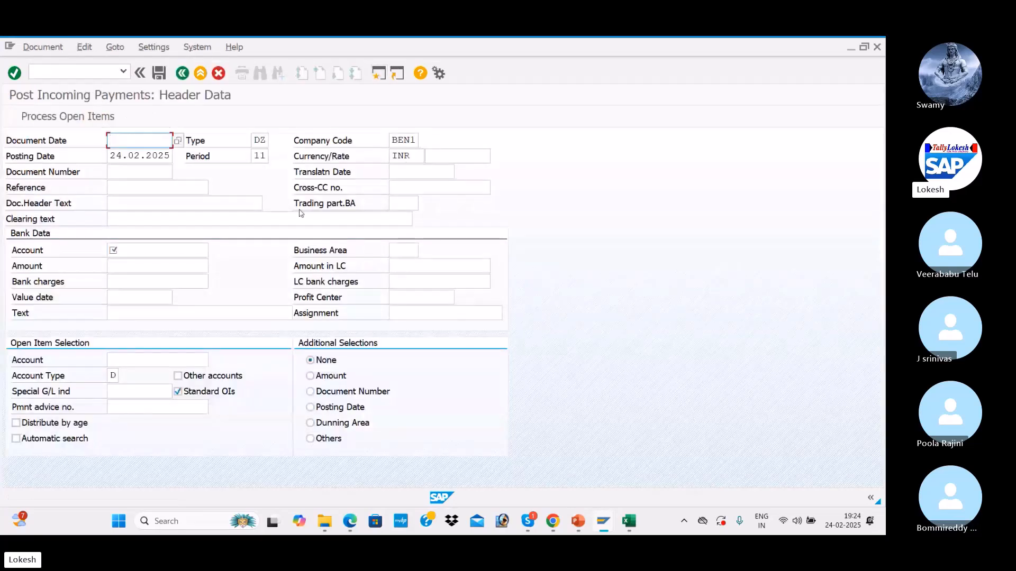
key(space)
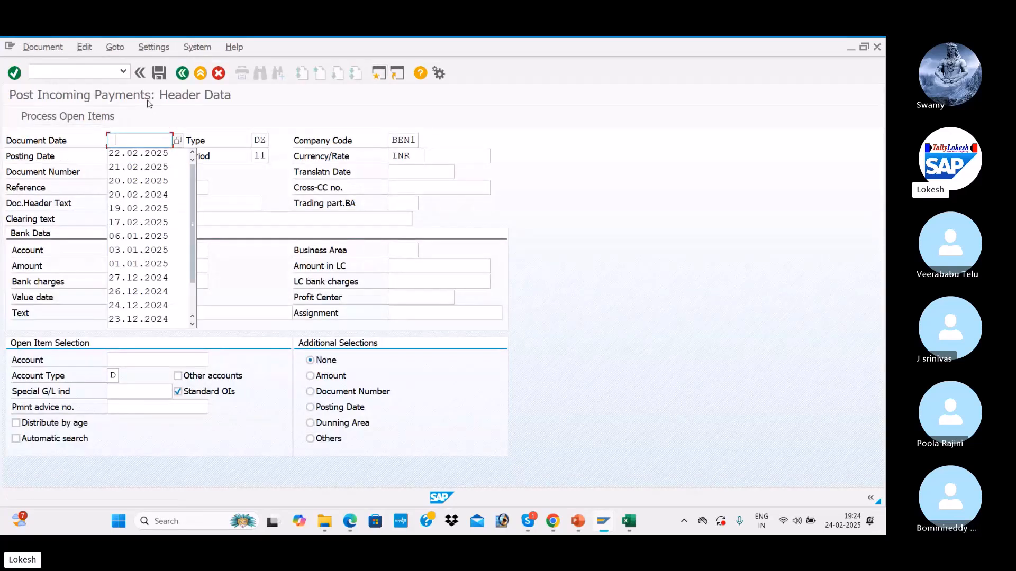
key(Down)
key(Up)
text(24)
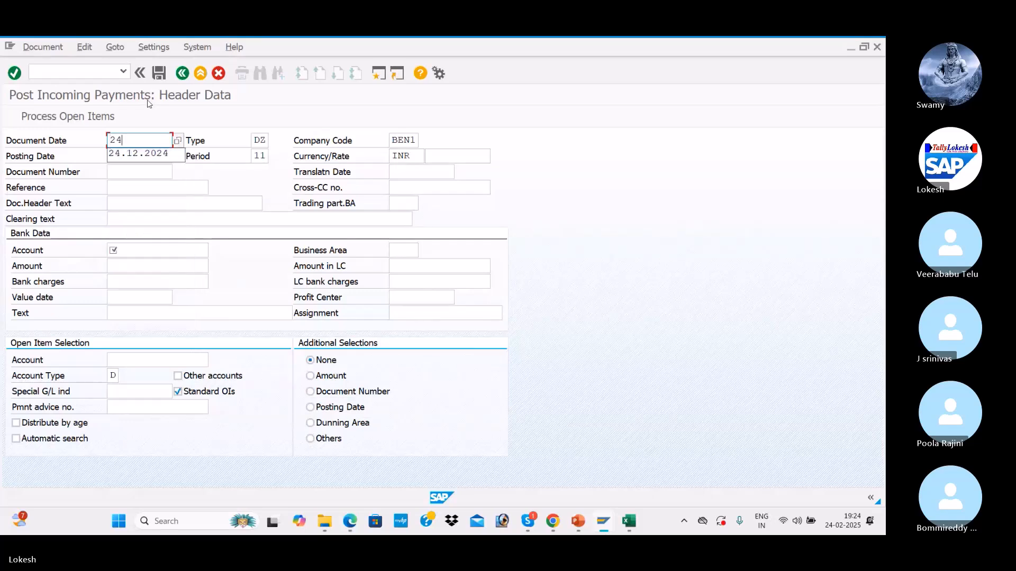
text(.02.2025)
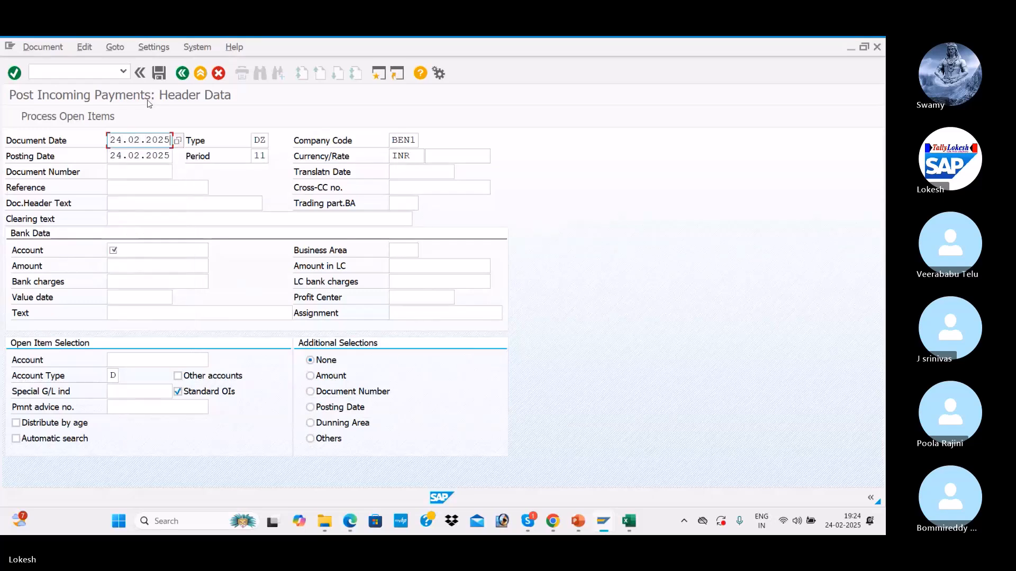
key(Tab)
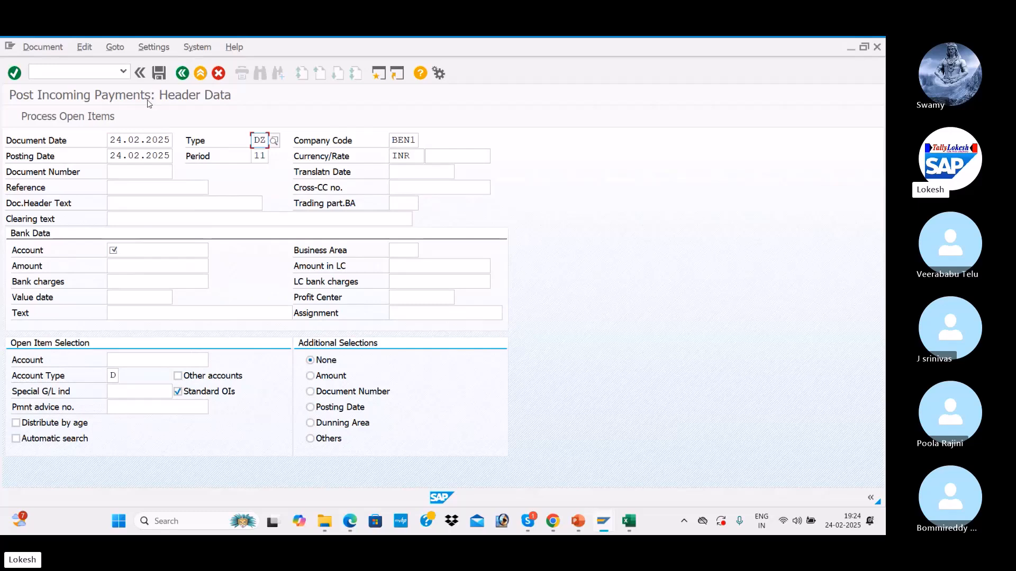
key(Tab)
key(Tab)
key(Tab)
key(Tab)
key(Tab)
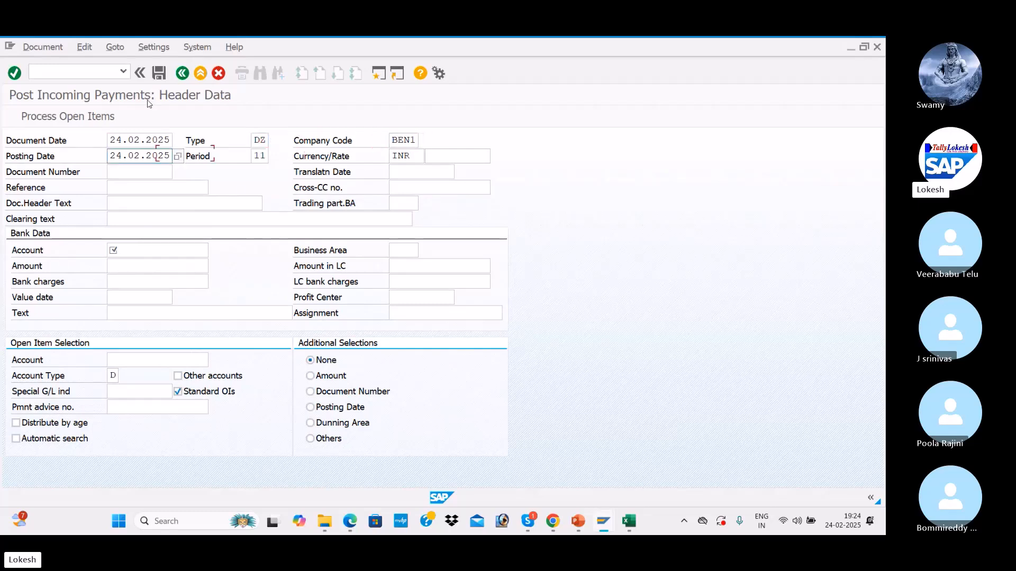
key(Tab)
key(Tab)
key(Tab)
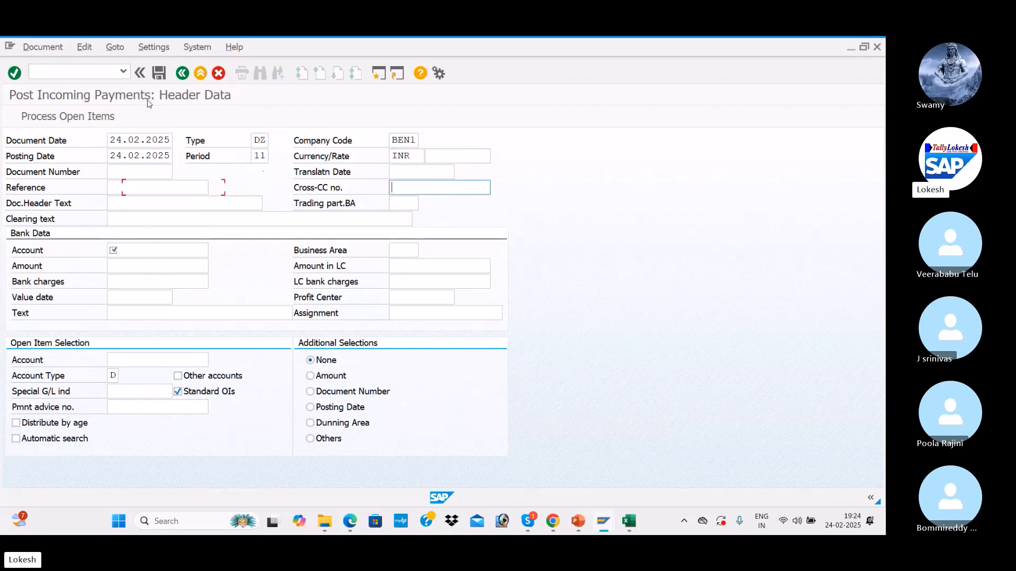
Step: Enter reference CA-05 and header text Customer Payment
click(147, 192)
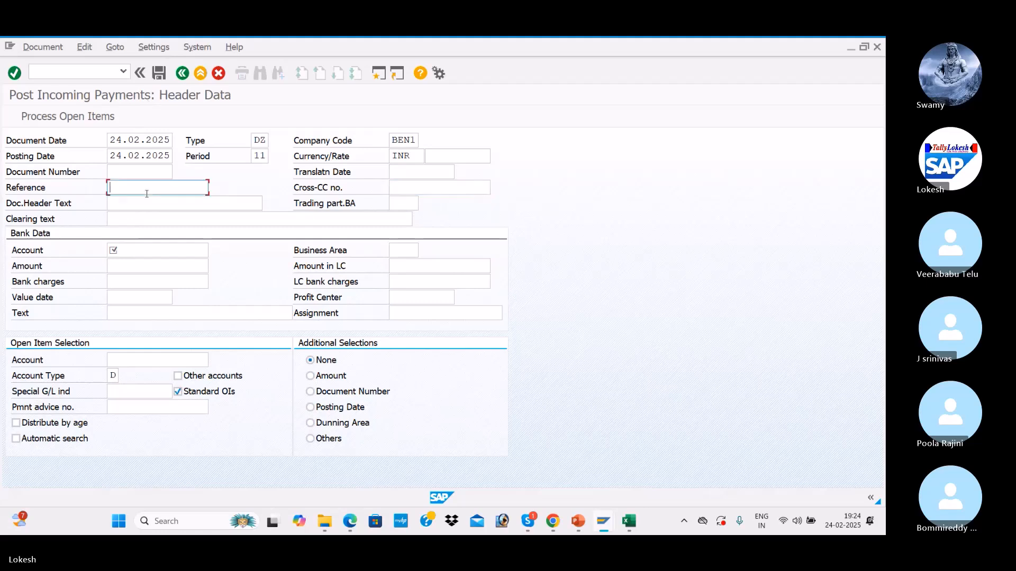
click(147, 196)
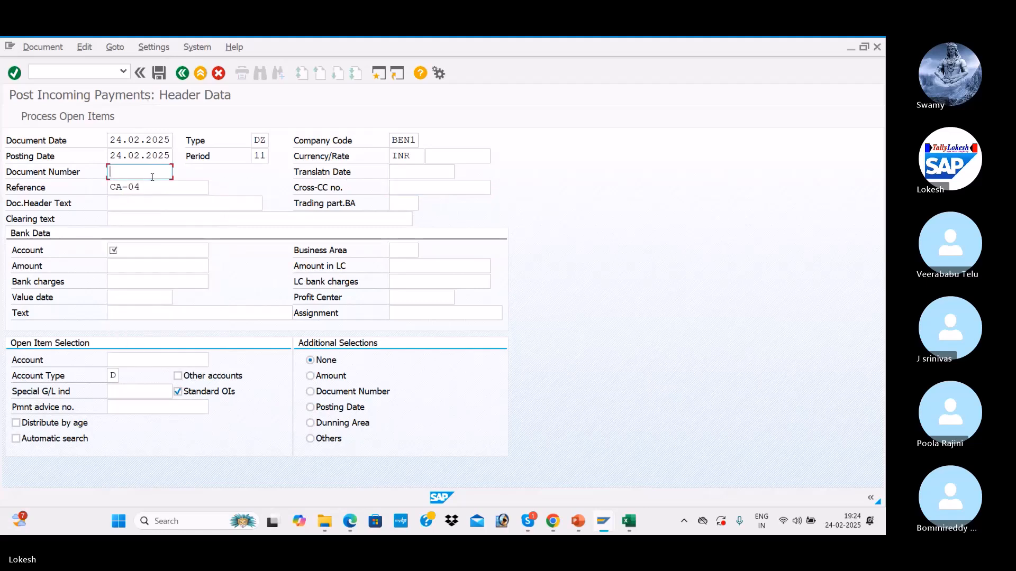
key(BackSpace)
text(5)
key(Tab)
key(Down)
key(Return)
key(Tab)
key(Tab)
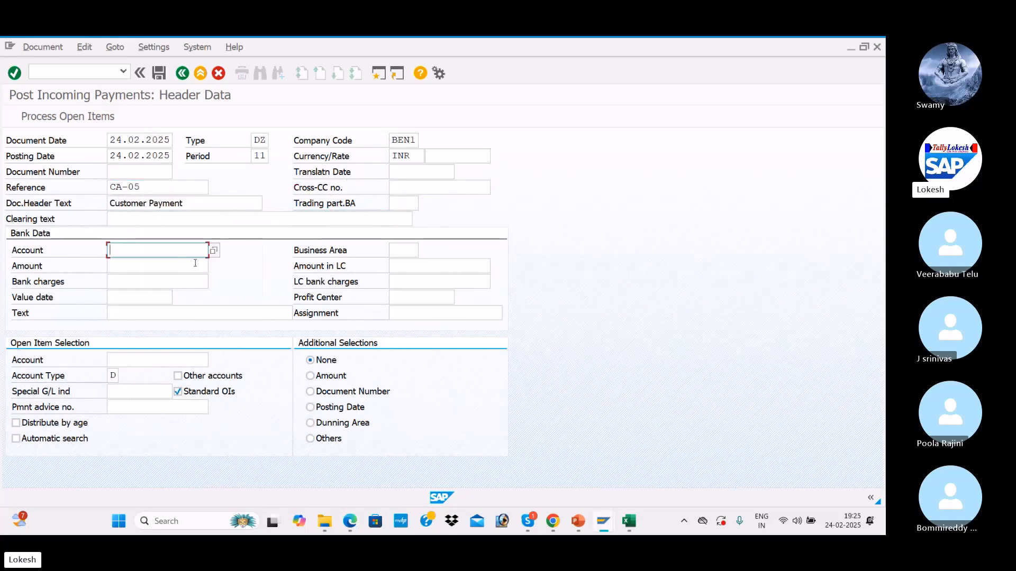
Step: Select the bank G/L account and enter a payment amount of 48500
click(214, 252)
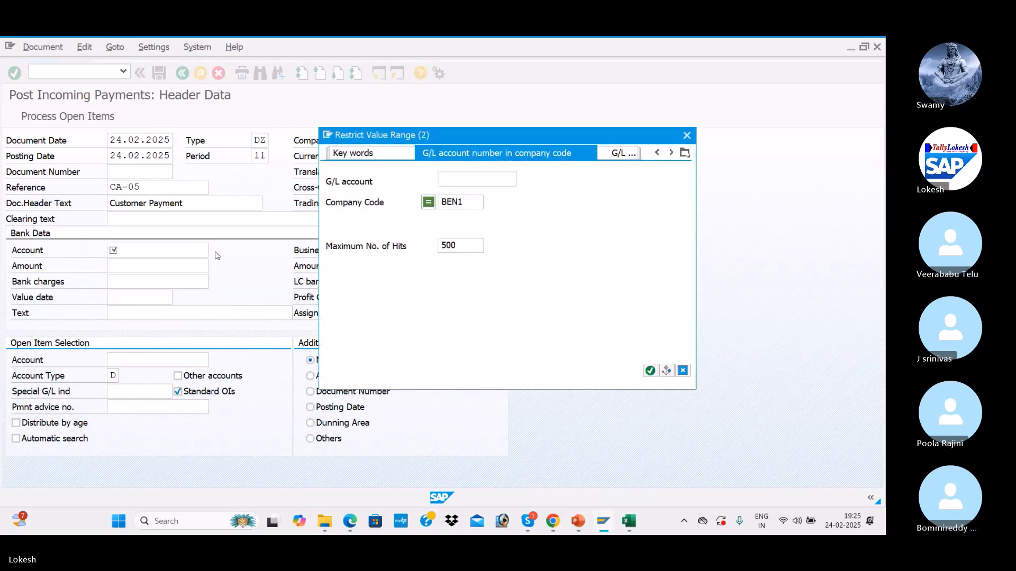
key(Return)
key(Down)
key(Down)
key(Down)
key(Return)
key(Tab)
key(Tab)
text(48)
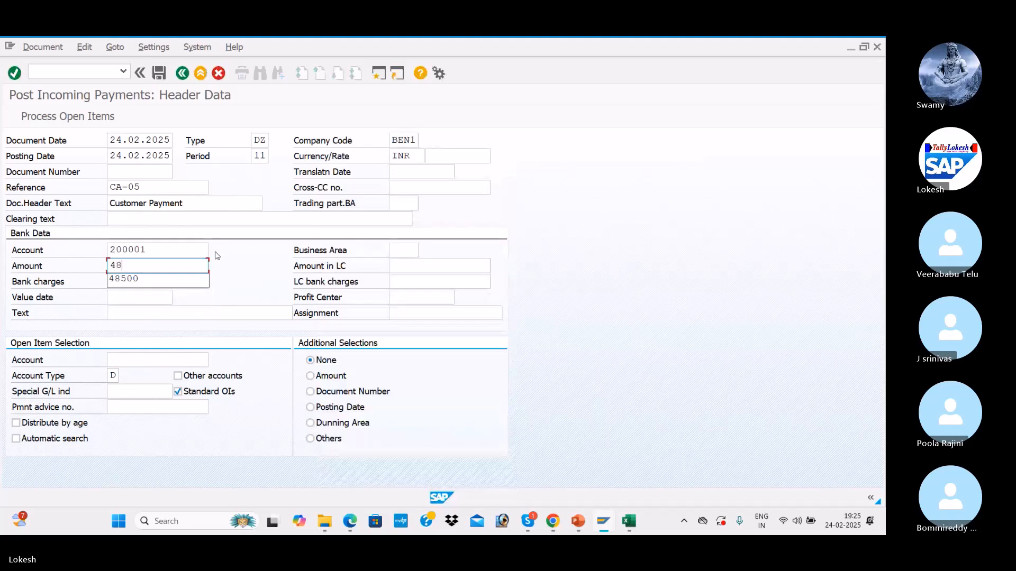
key(Down)
key(Tab)
key(Tab)
key(Tab)
key(Tab)
key(Tab)
key(Tab)
key(Tab)
key(Tab)
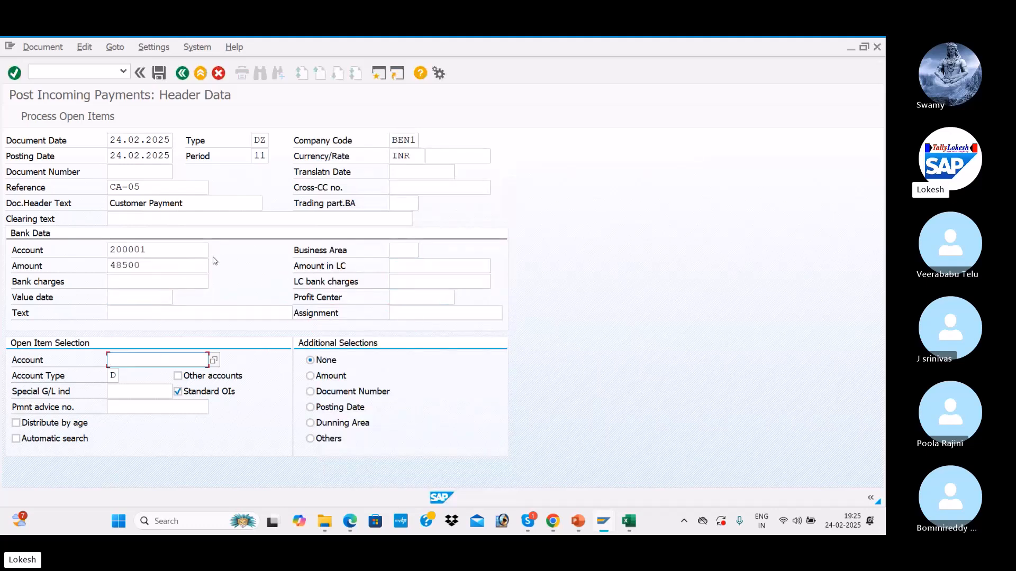
Step: Choose customer VARA IT SOLUTIONS and proceed to process its open items
click(214, 361)
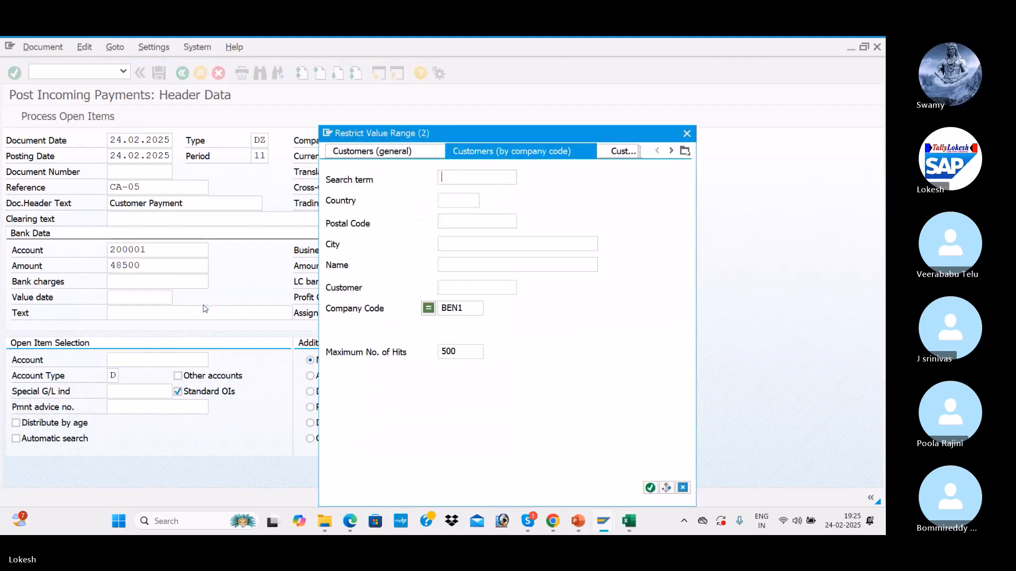
key(Return)
double_click(437, 173)
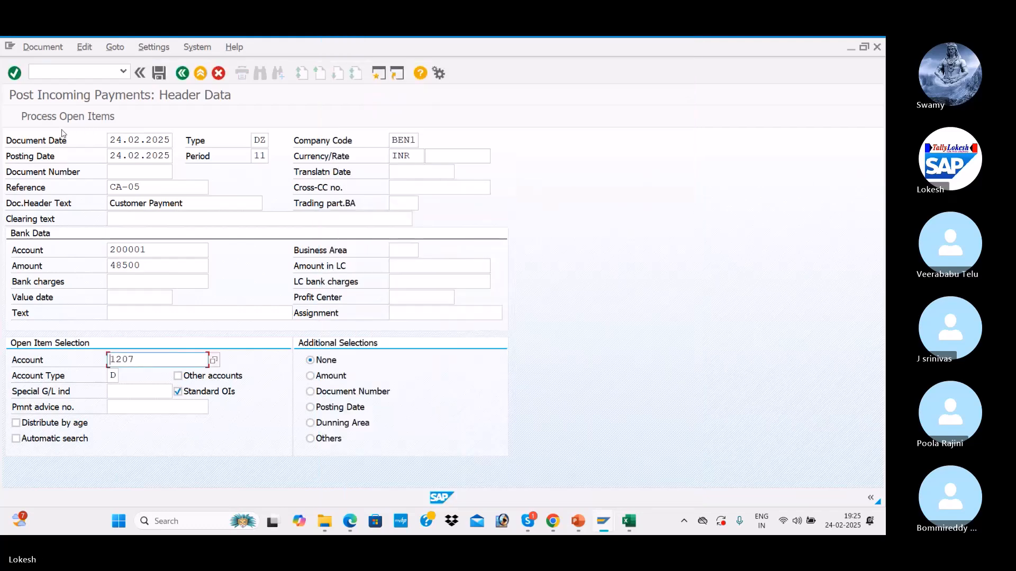
click(82, 122)
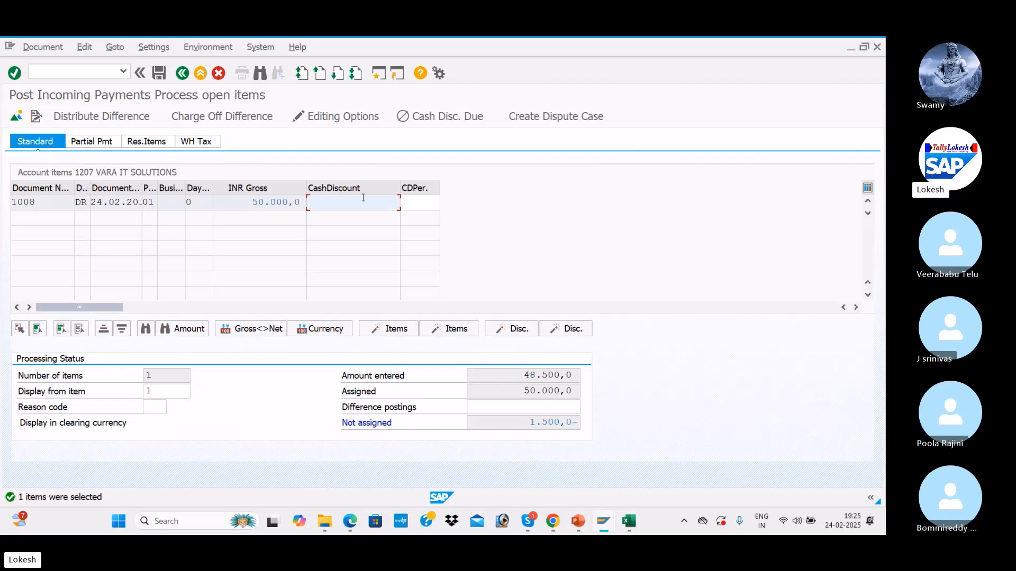
Step: Enter a -1500 cash discount on invoice 1008 and post the payment as document 1009
text(-)
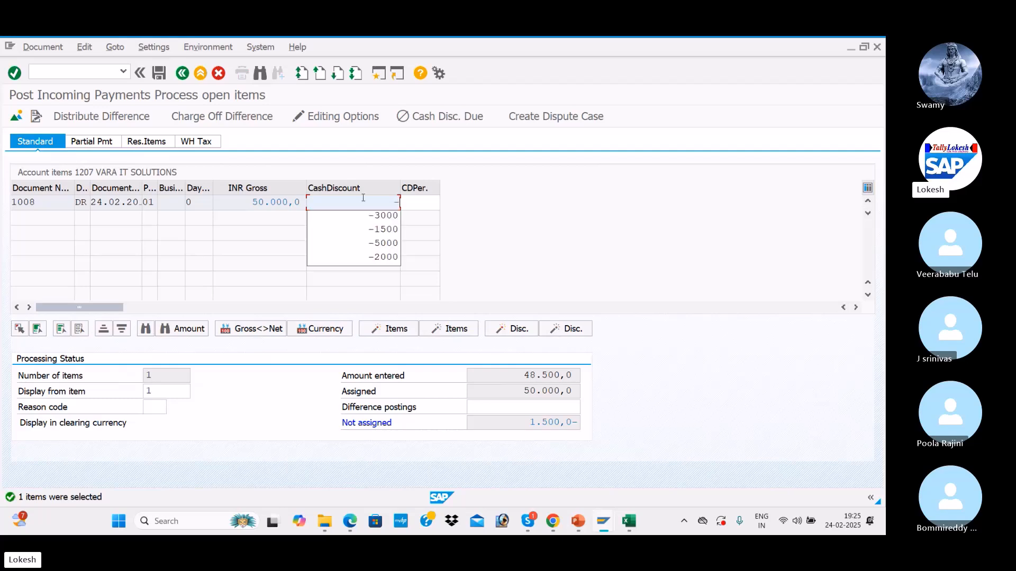
text(1500)
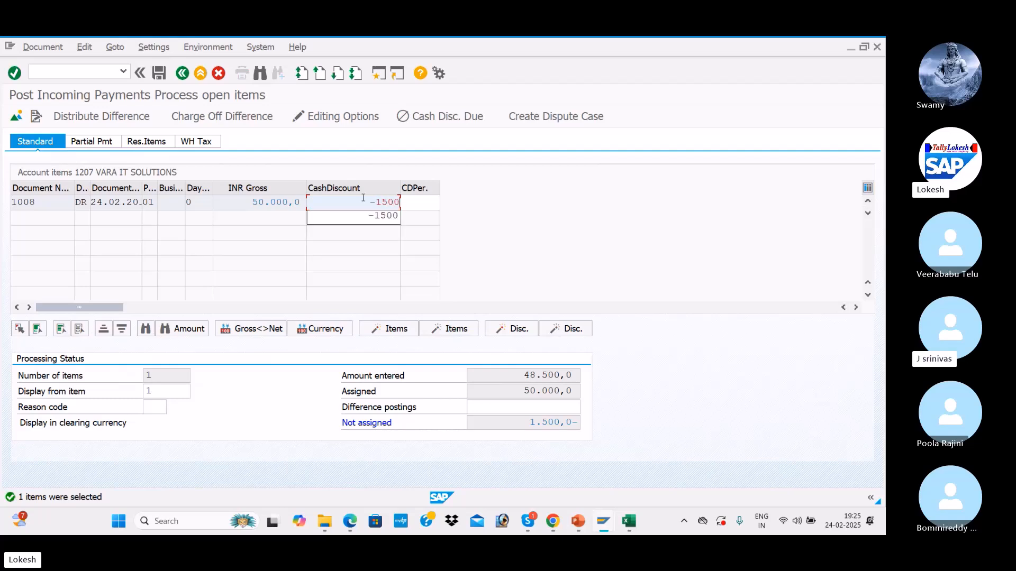
key(Return)
key(Return)
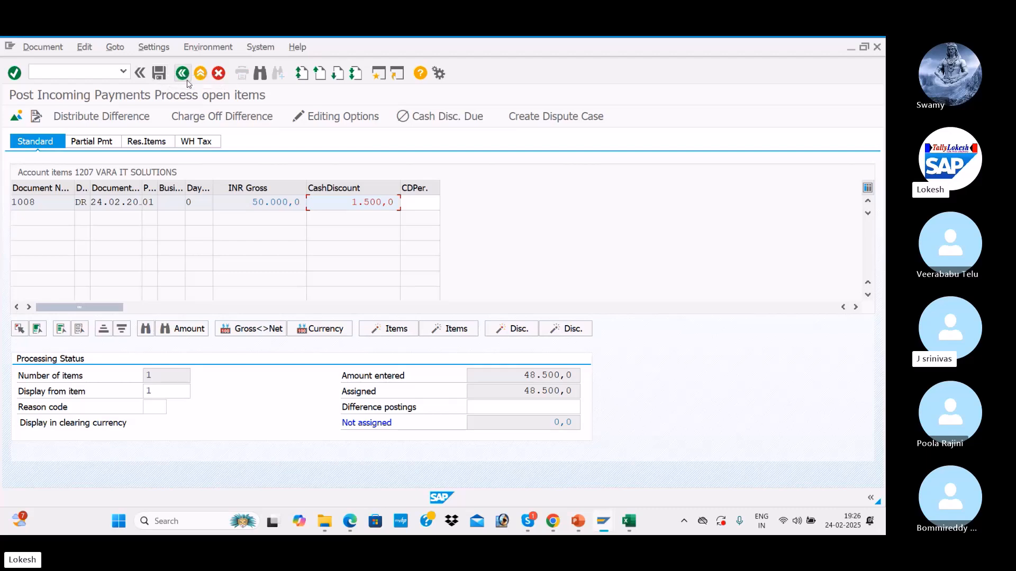
click(159, 76)
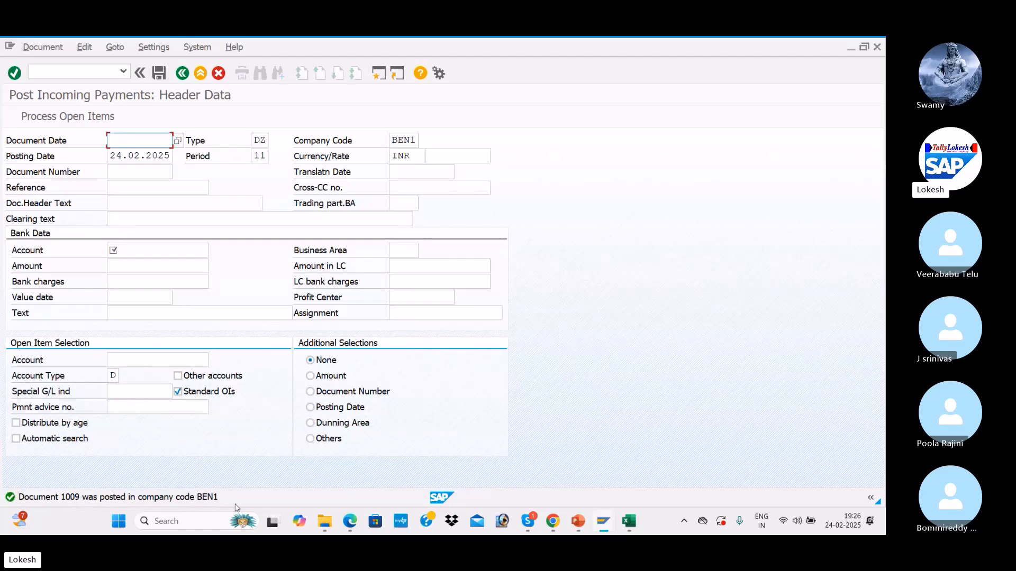
Step: Return to the customer line item list and refresh it
key(alt+Tab)
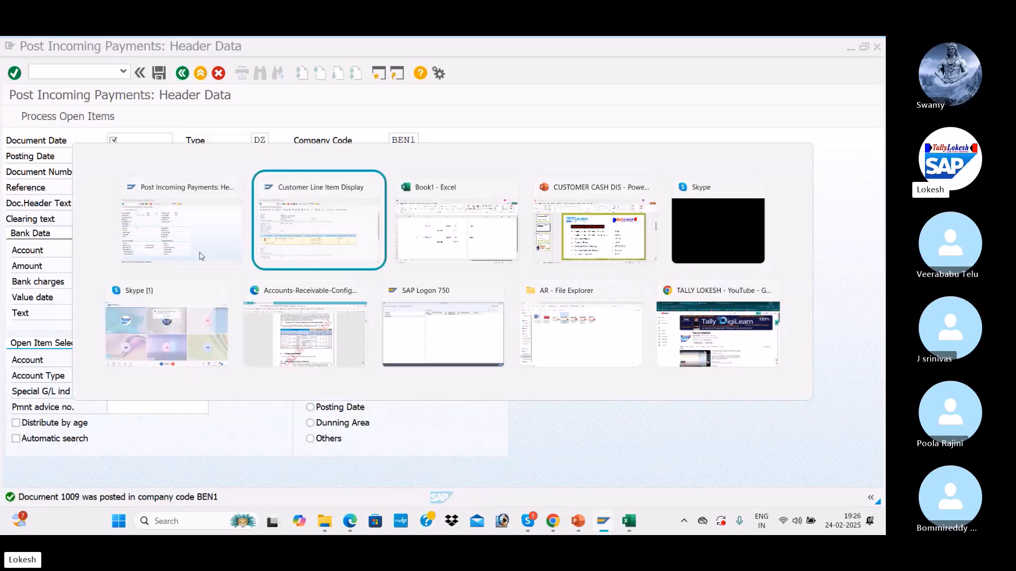
click(29, 47)
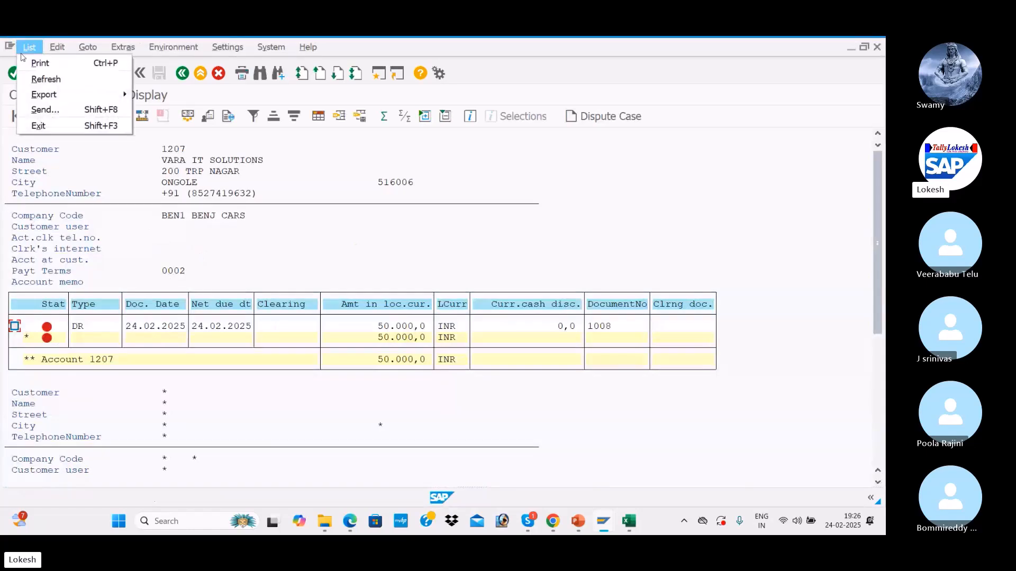
click(46, 79)
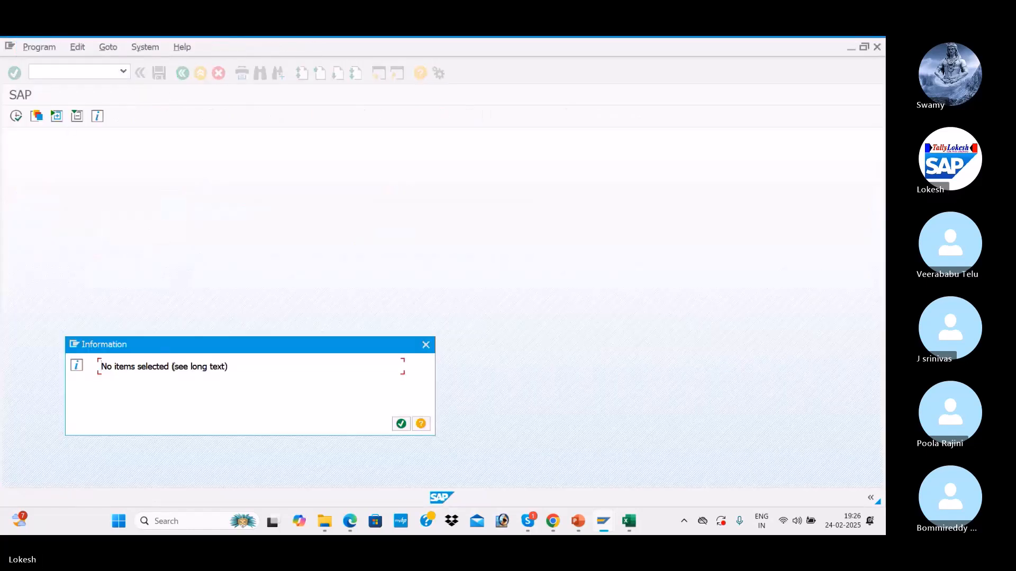
click(401, 424)
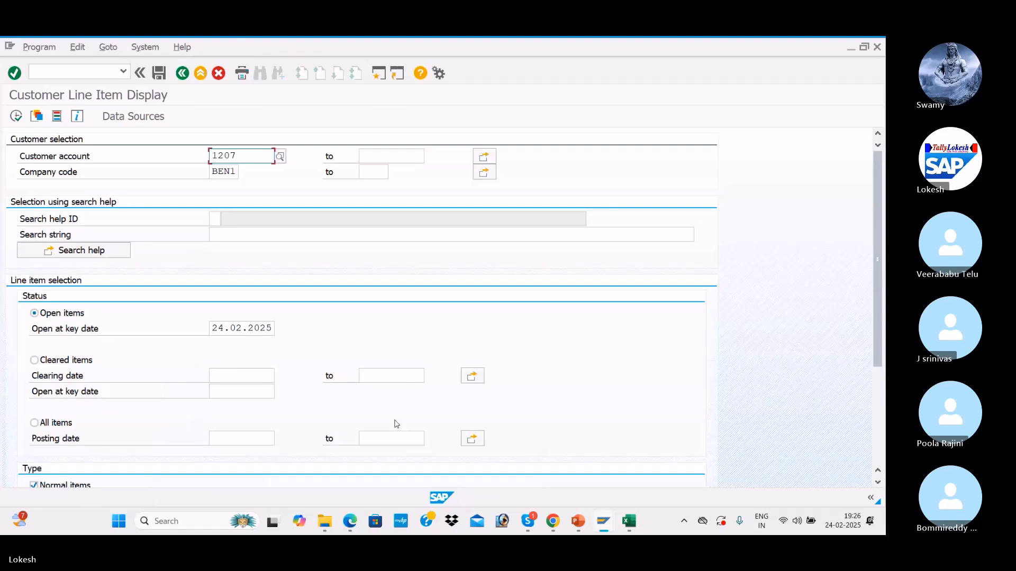
Step: List items cleared on 24.02.2025, showing invoice 1008 and payment 1009 cleared together
click(42, 360)
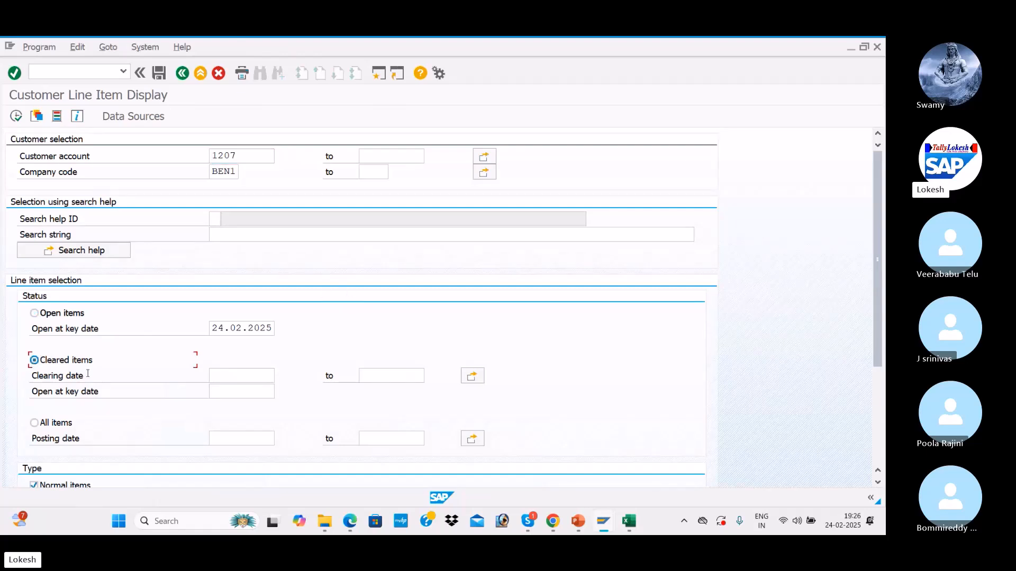
click(231, 377)
text(2)
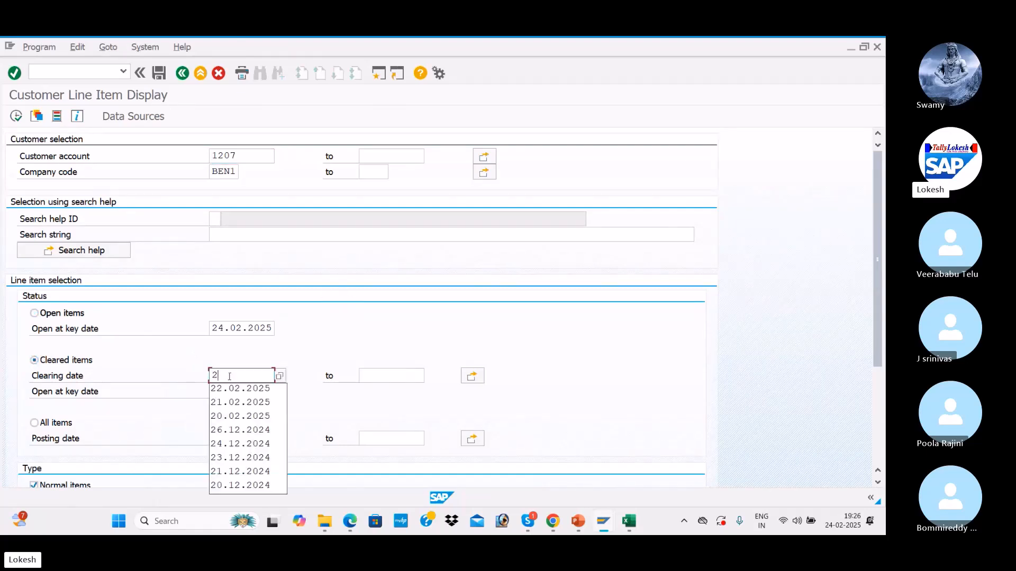
text(4.02.2025)
key(Tab)
click(16, 116)
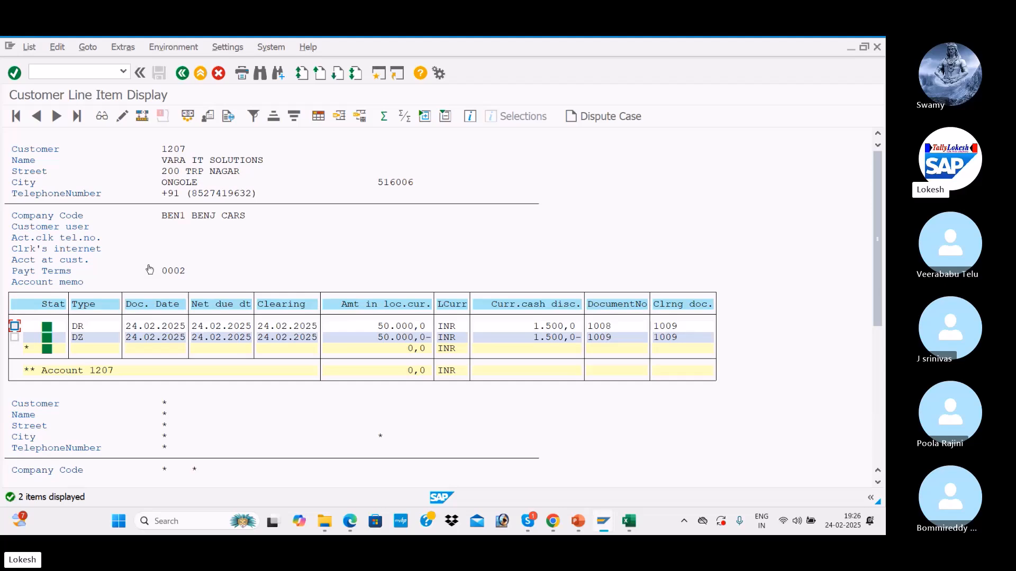
key(alt+Tab)
key(alt+Tab)
key(alt+Tab)
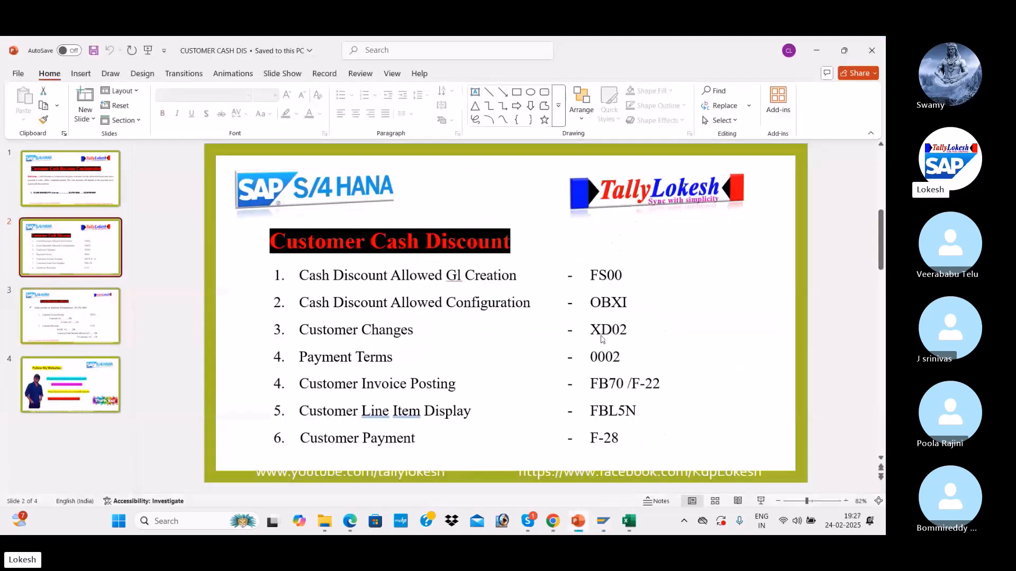
key(alt+Tab)
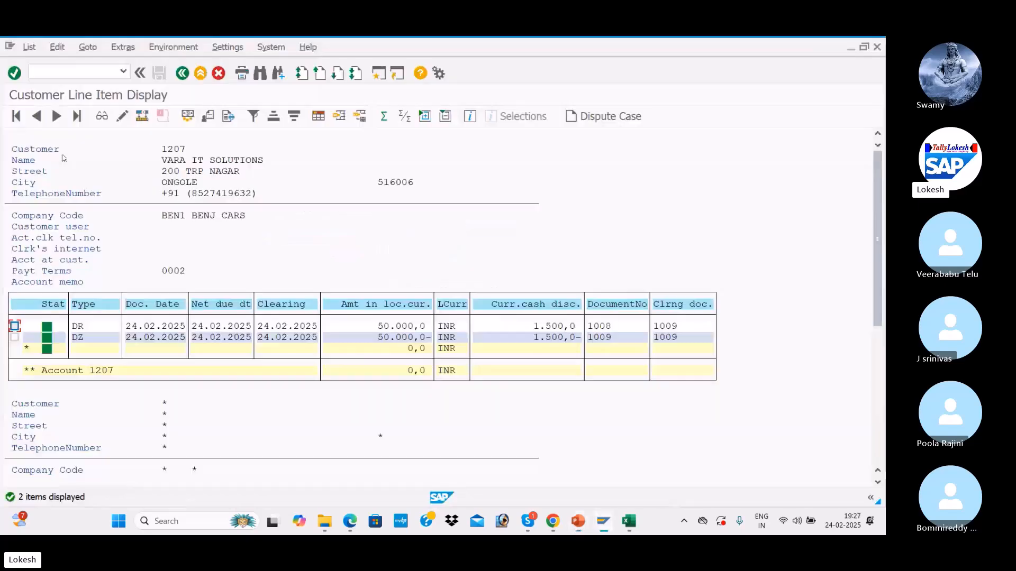
Step: Review customer 1207's payment terms 0002 (3% and 2% discount lines) in XD02
click(182, 73)
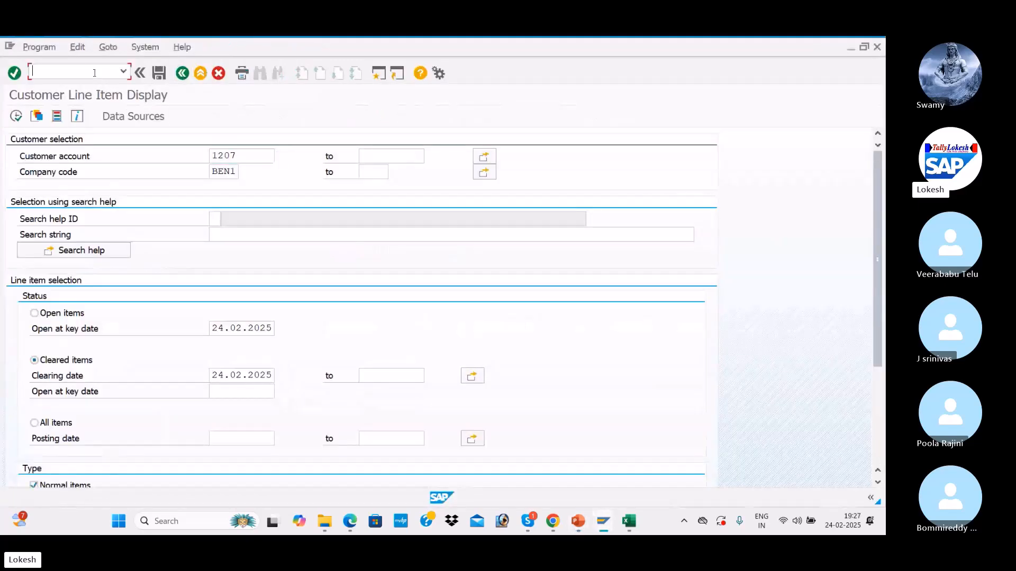
text(/NXD02)
key(Return)
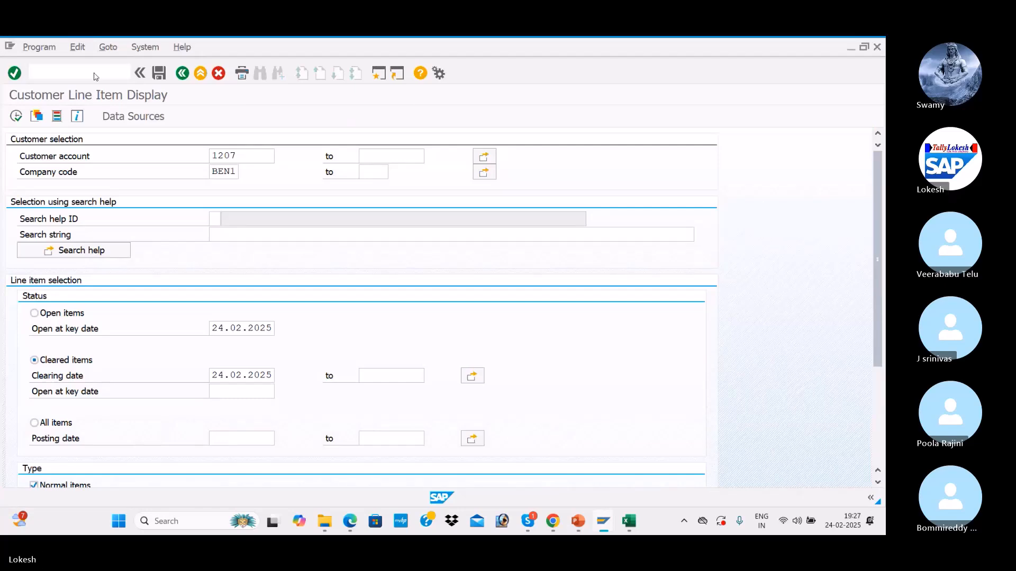
key(Return)
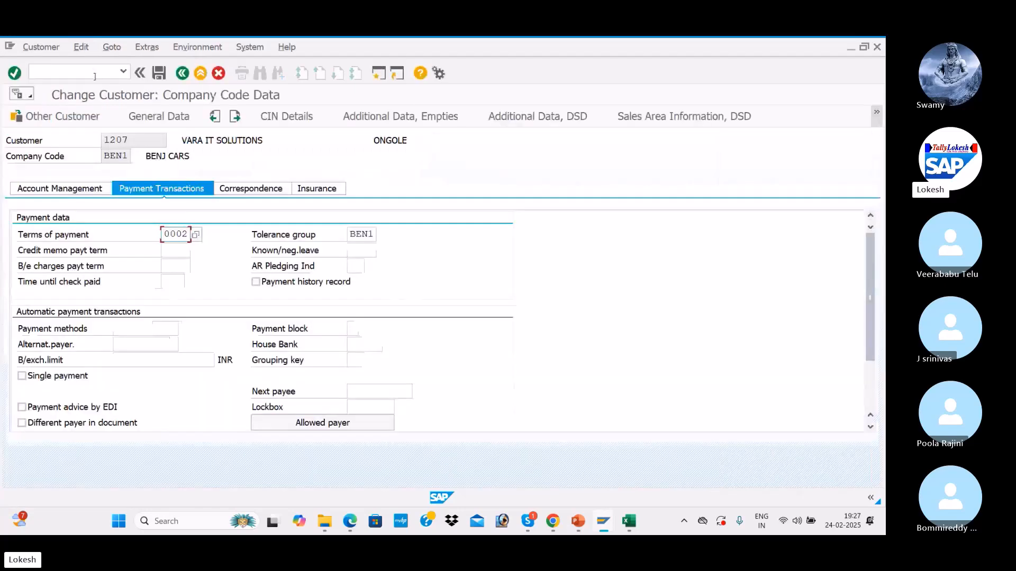
click(195, 235)
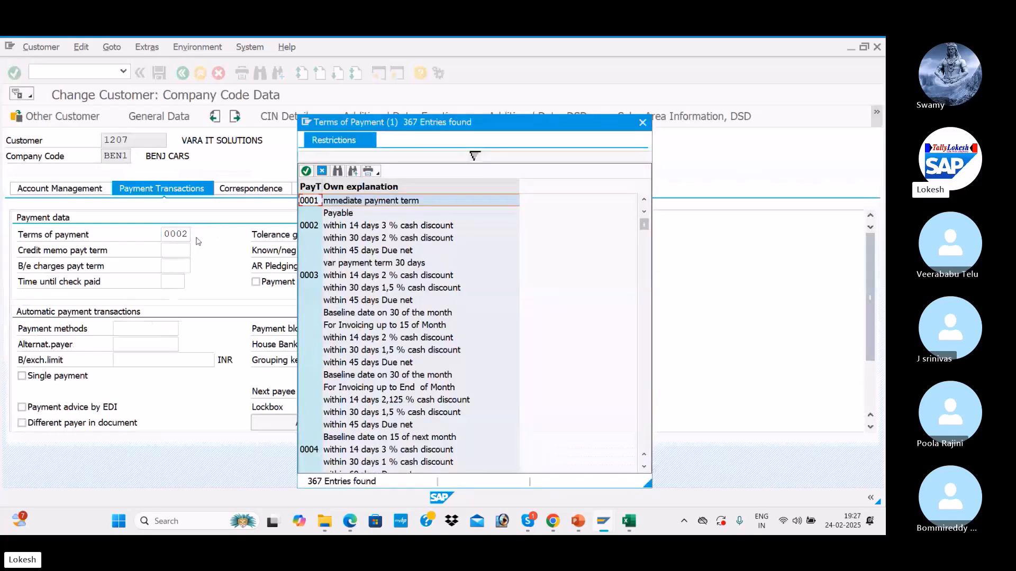
click(361, 227)
click(366, 239)
double_click(366, 239)
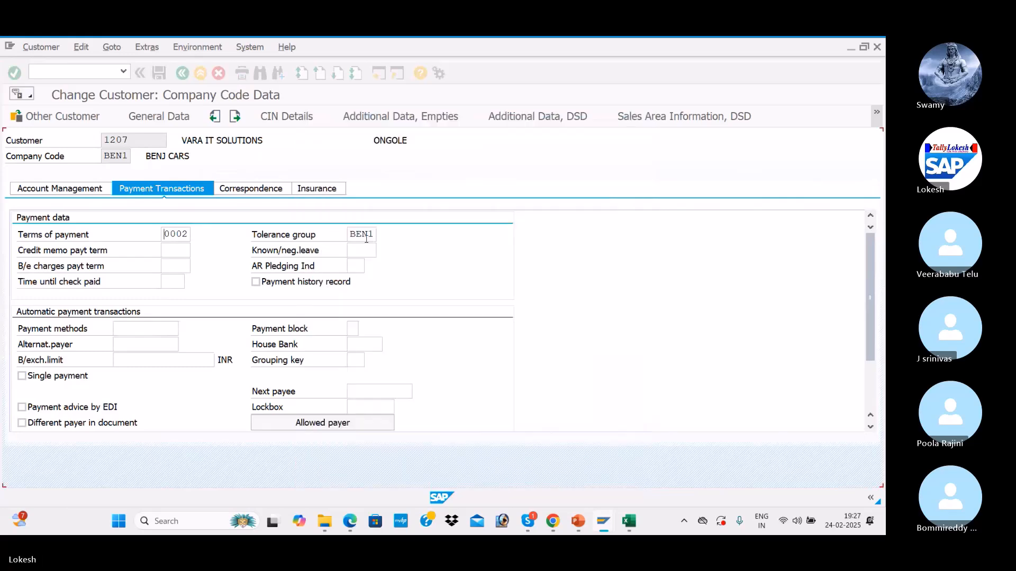
Step: Leave the customer data unchanged and enter transaction FB60 on the Easy Access menu
click(158, 74)
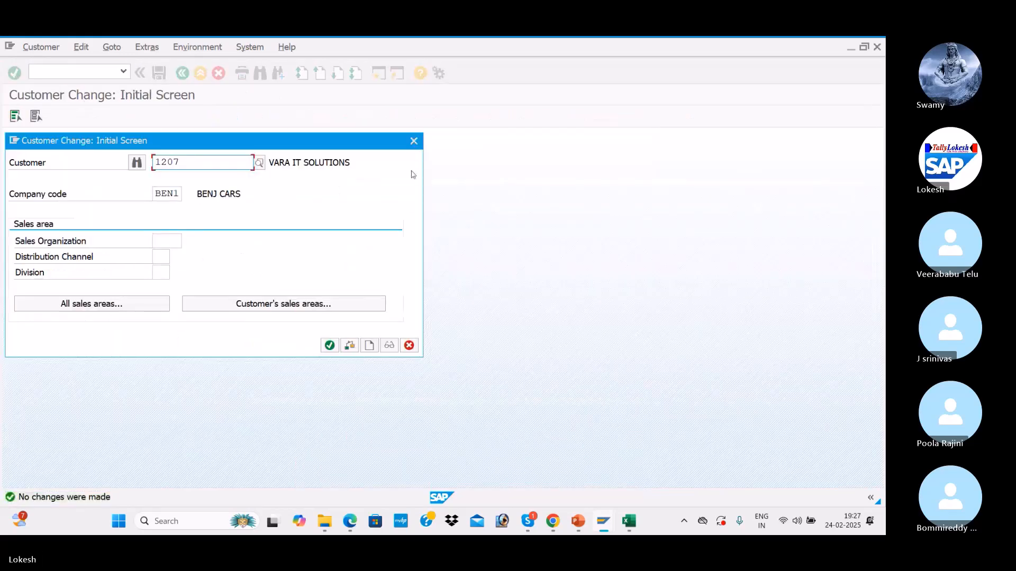
click(414, 141)
text(FB60)
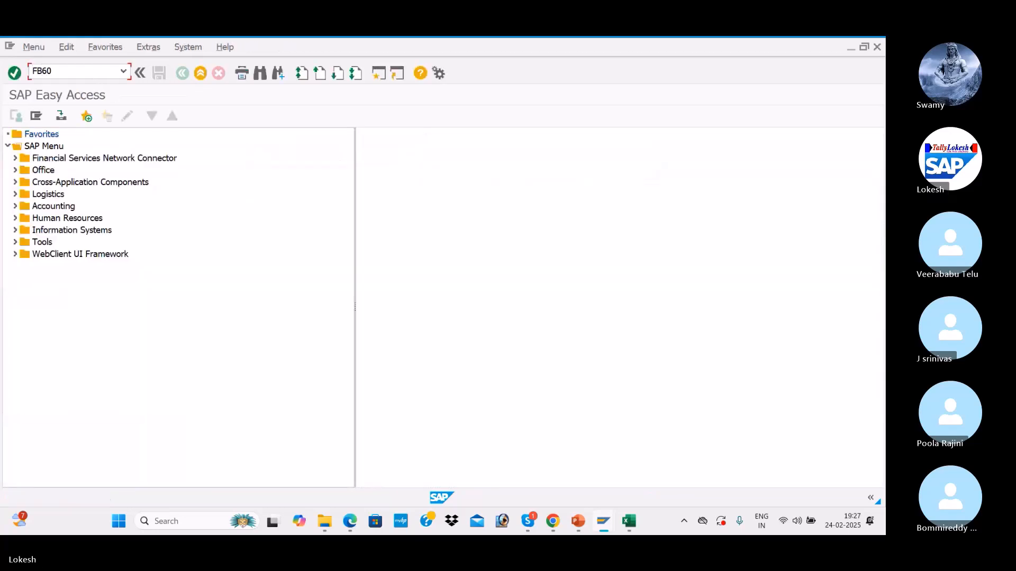
text(0)
Step: Start an FB70 invoice for customer 1207 dated 24.02.2025 with reference CUS-005
key(Return)
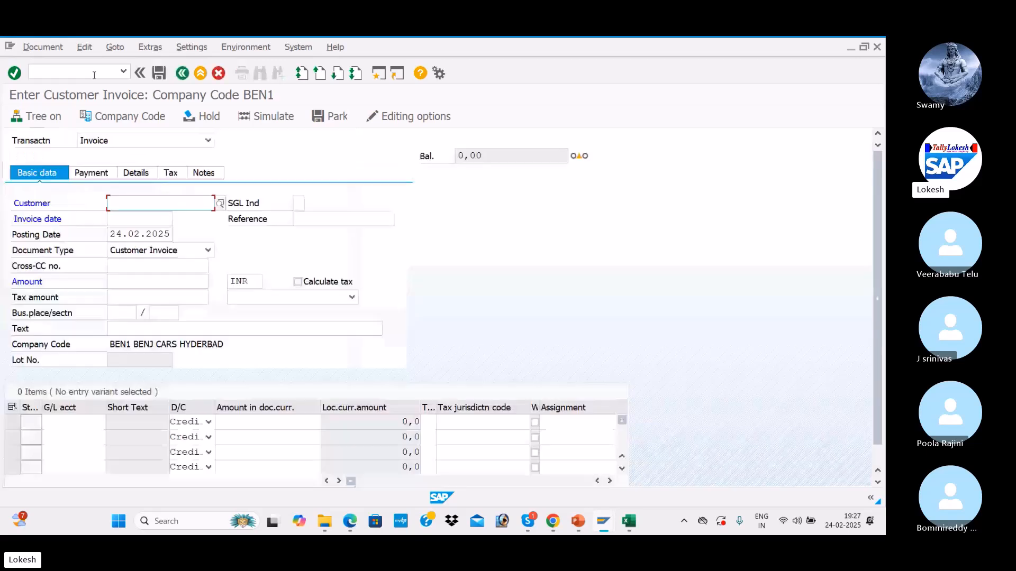
key(Tab)
key(Tab)
key(space)
key(Tab)
key(space)
key(Tab)
click(369, 219)
key(BackSpace)
text(5)
key(Tab)
key(Tab)
key(Tab)
key(Tab)
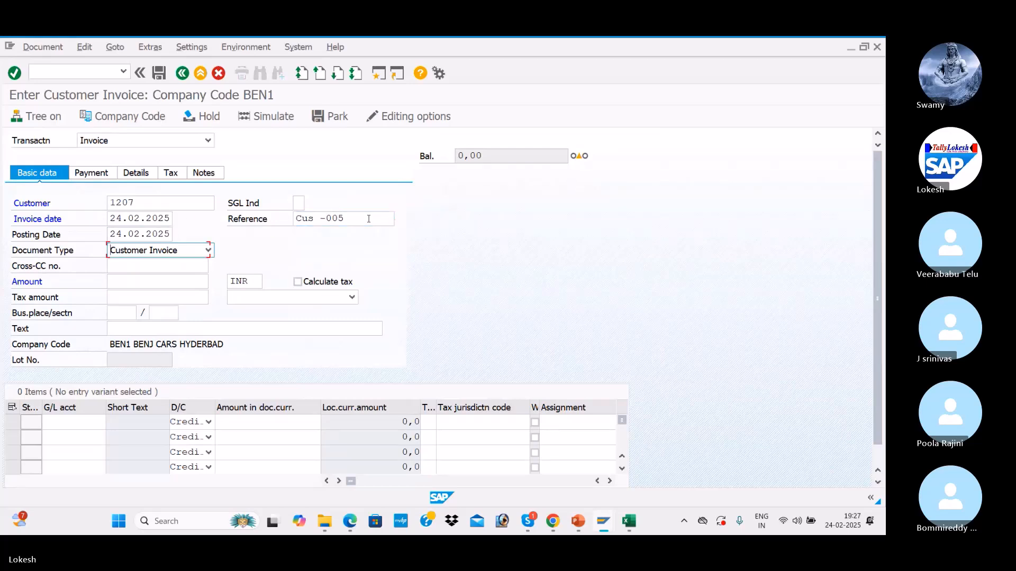
Step: Enter invoice amount 100000, text CUSTOMER INVOICE and G/L account 300001
key(Down)
key(Tab)
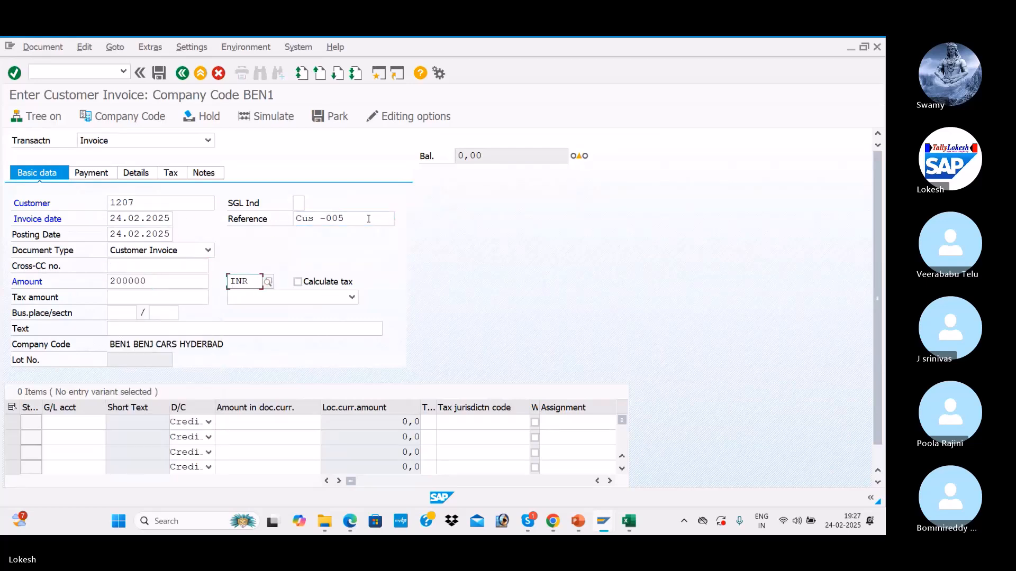
drag(161, 281, 40, 276)
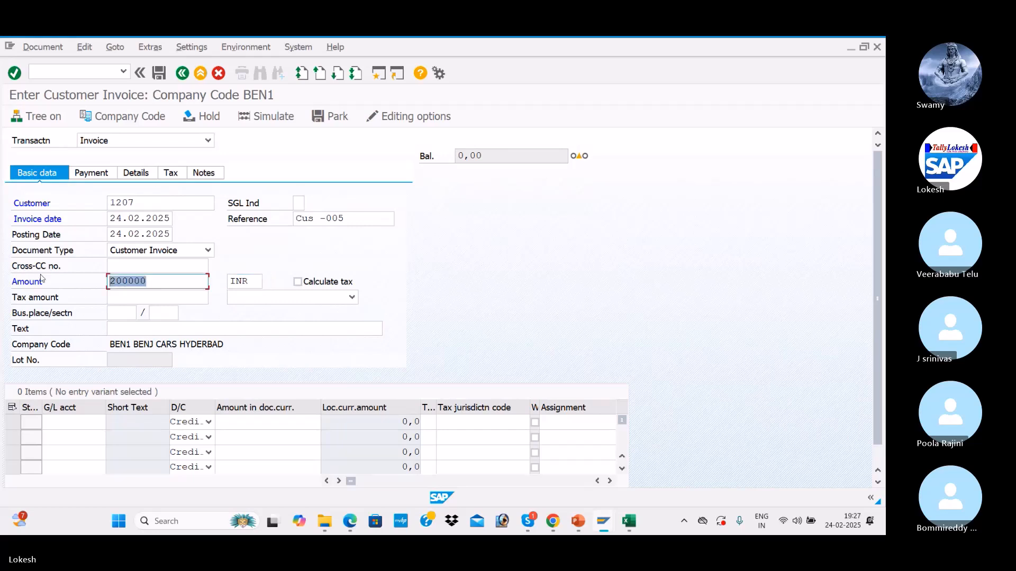
key(BackSpace)
key(Down)
key(Down)
key(Down)
key(Tab)
key(Tab)
key(Tab)
key(Tab)
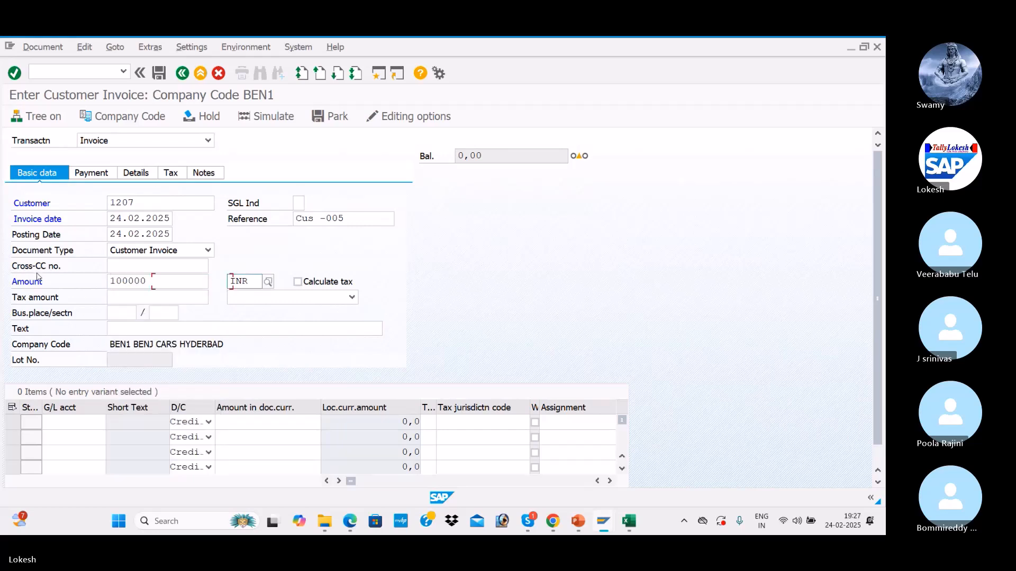
key(Tab)
key(Down)
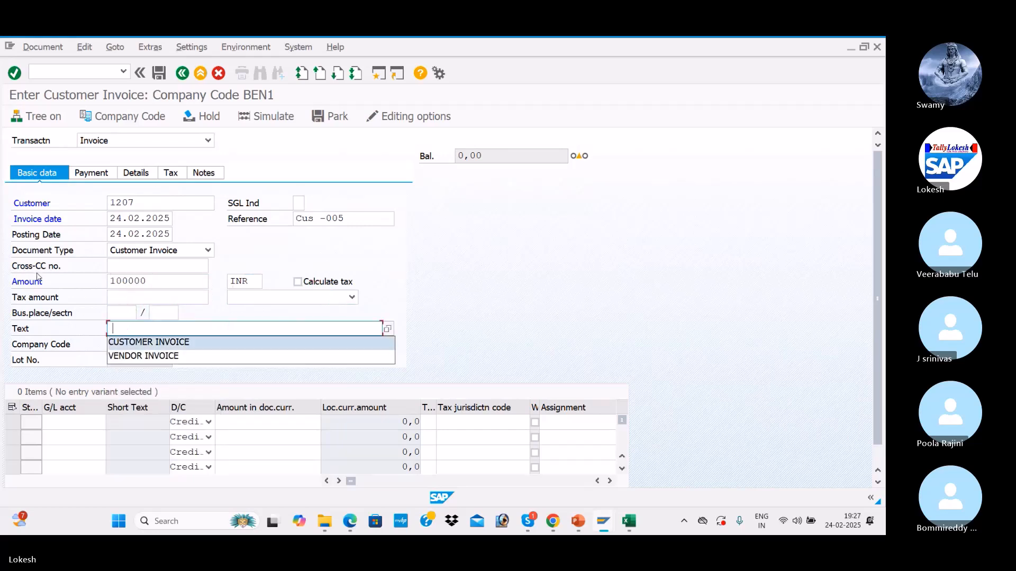
key(Tab)
key(Down)
key(Tab)
key(Tab)
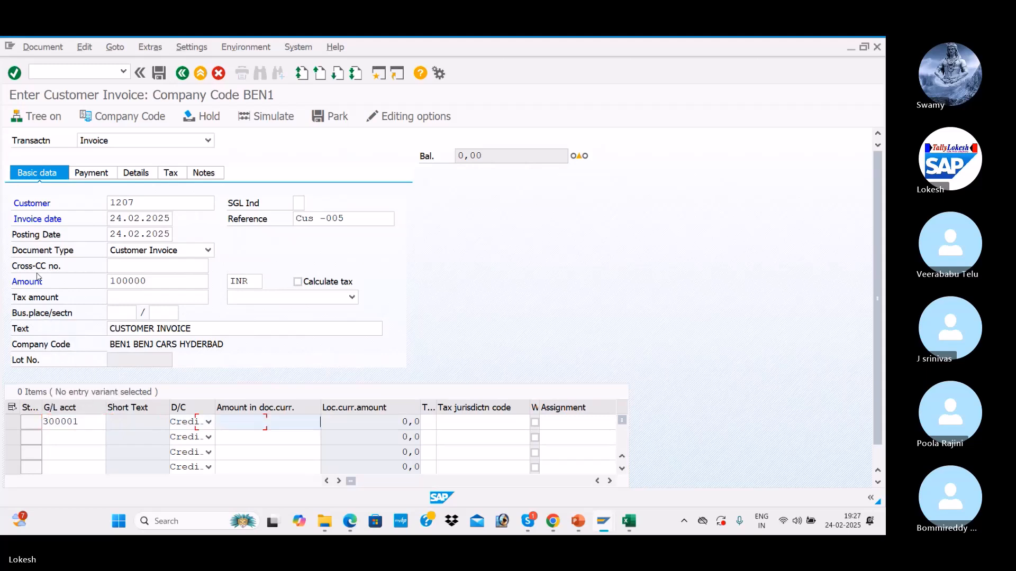
Step: Give the G/L line 100000, simulate, and post the invoice as document 1010
key(Down)
key(Down)
key(Down)
key(Down)
key(Tab)
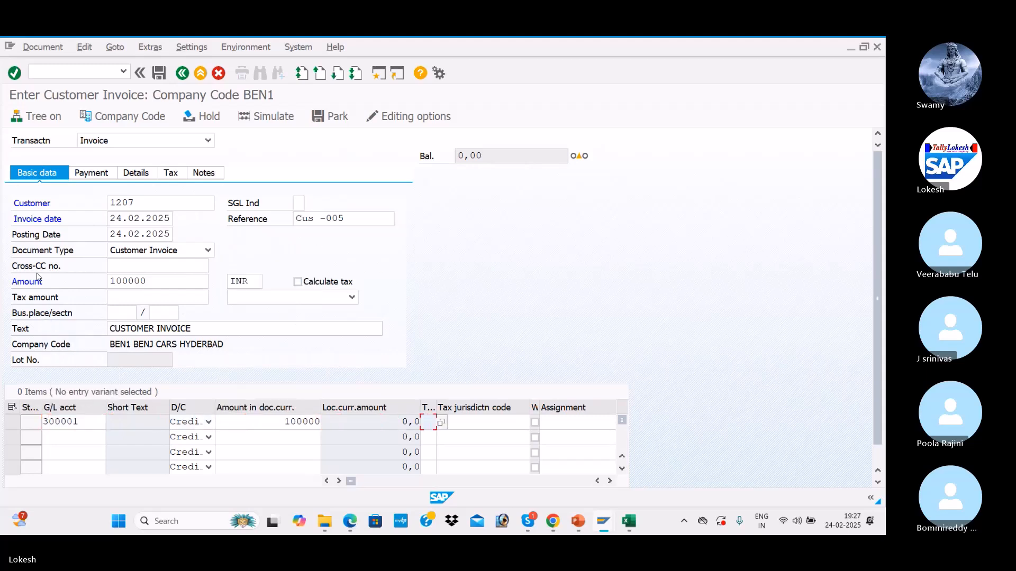
key(Return)
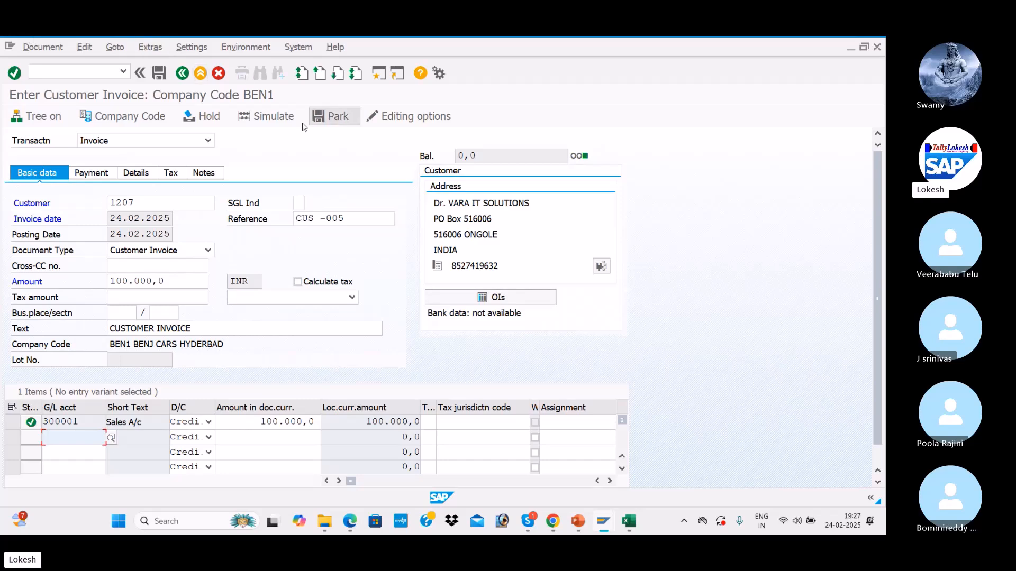
click(276, 116)
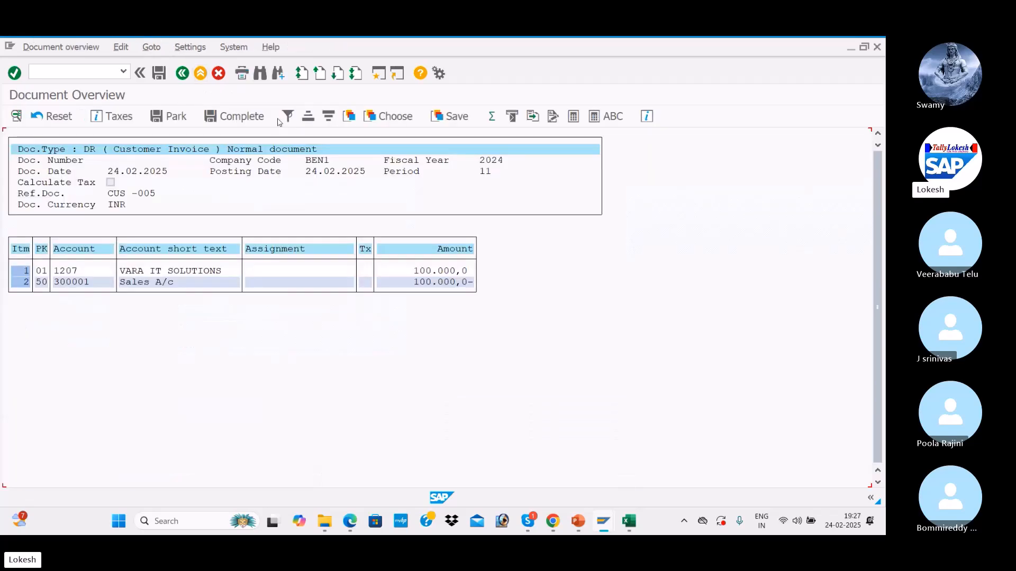
click(161, 74)
key(alt+Tab)
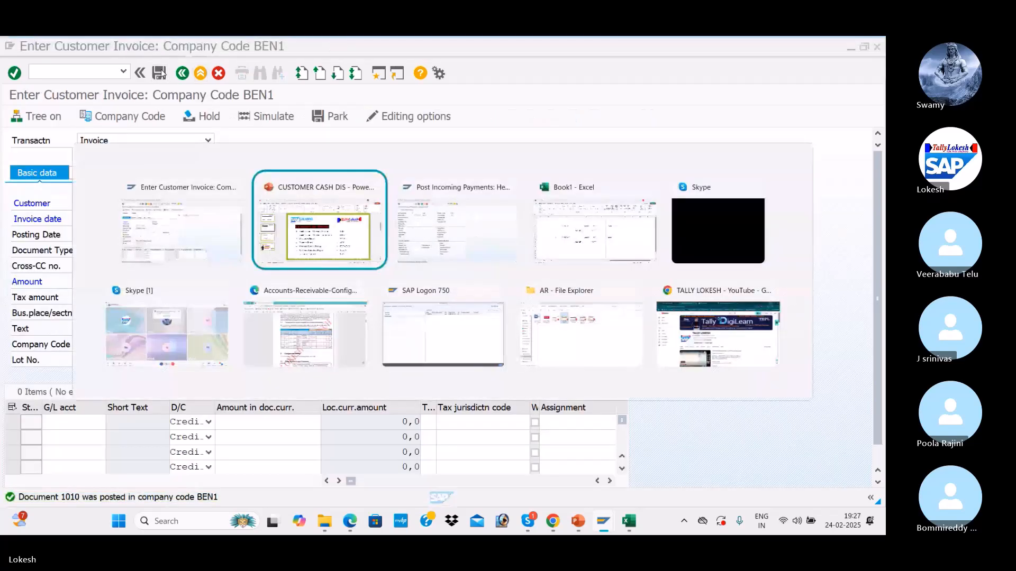
key(alt+Tab)
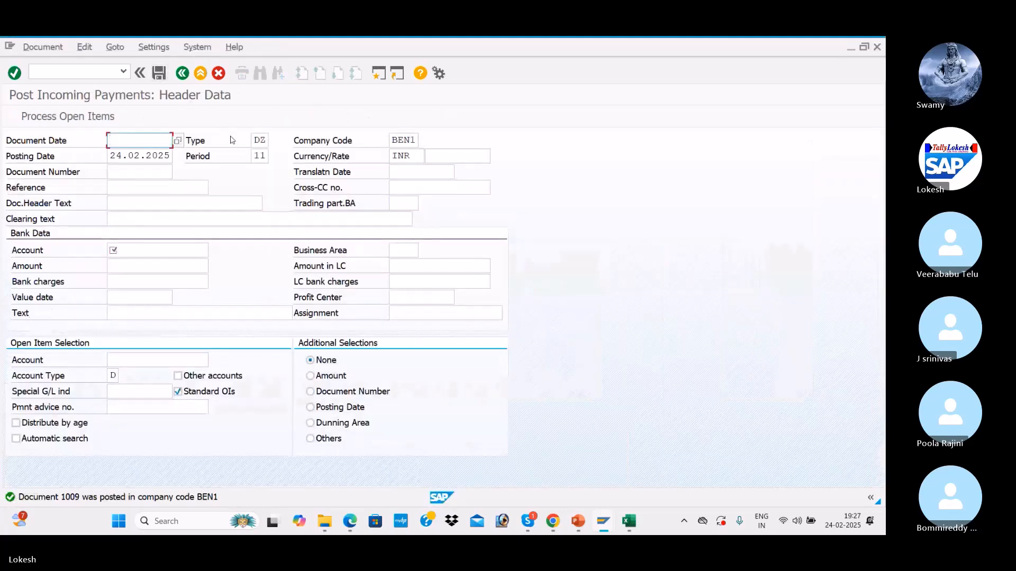
key(alt+Tab)
Step: Run FBL5N for customer 1207, showing open invoice 1010 for 100,000 INR
click(68, 70)
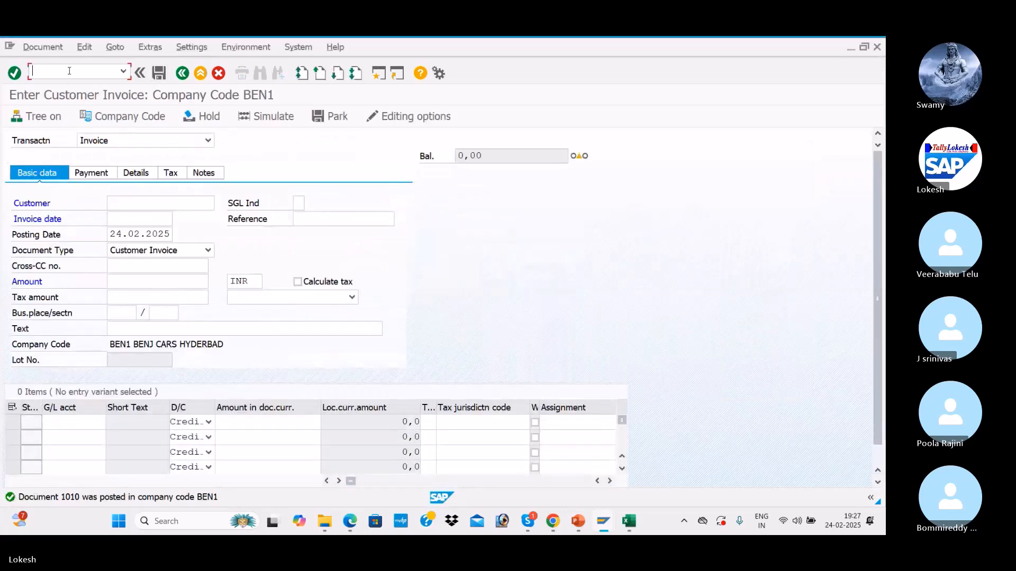
text(/NFBL5)
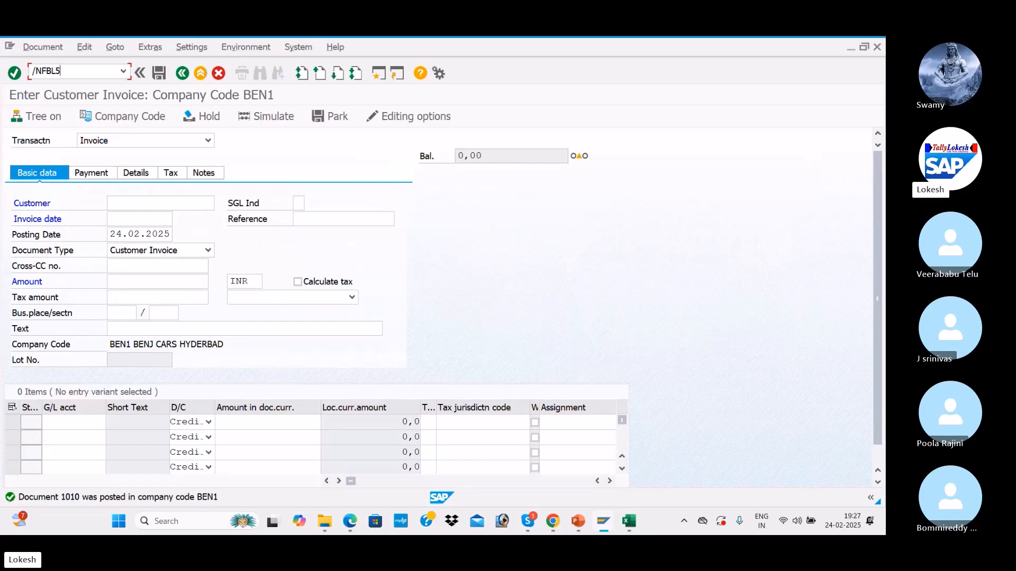
key(Return)
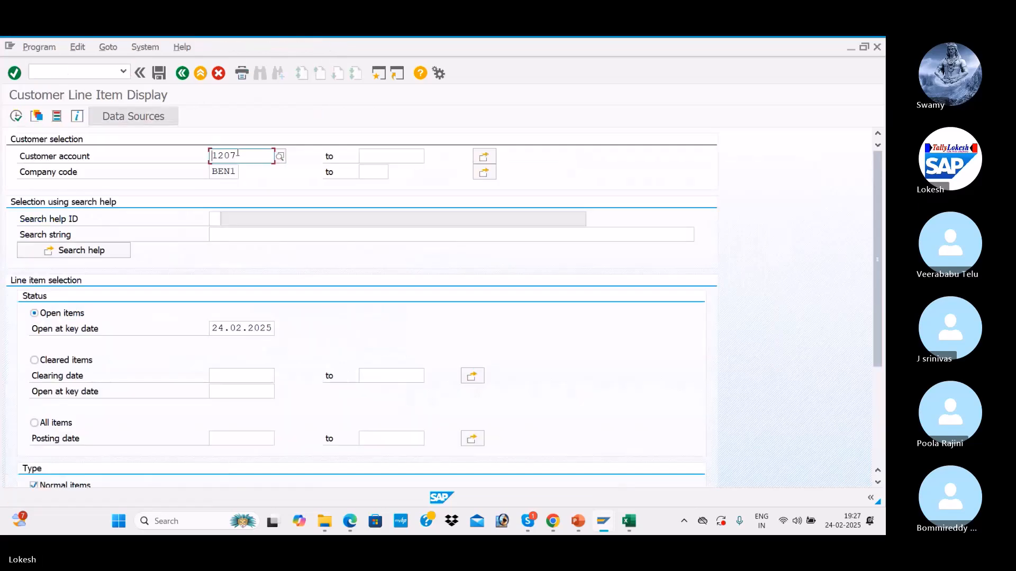
click(16, 115)
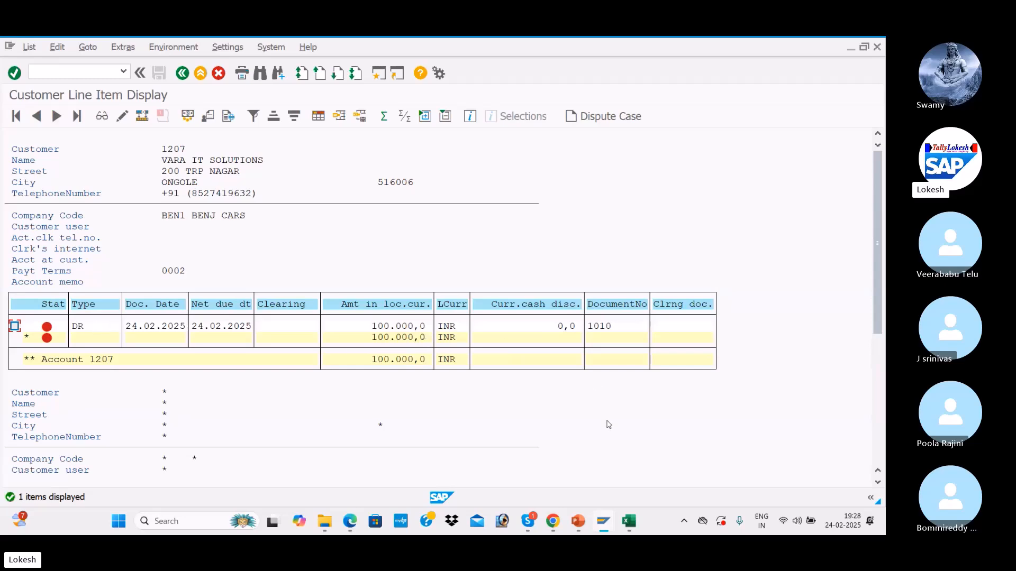
key(alt+Tab)
key(alt+Tab)
key(alt+Tab)
Step: Set the rate in G9 to 2% and check the =F9-I9 income formula in G11
click(443, 316)
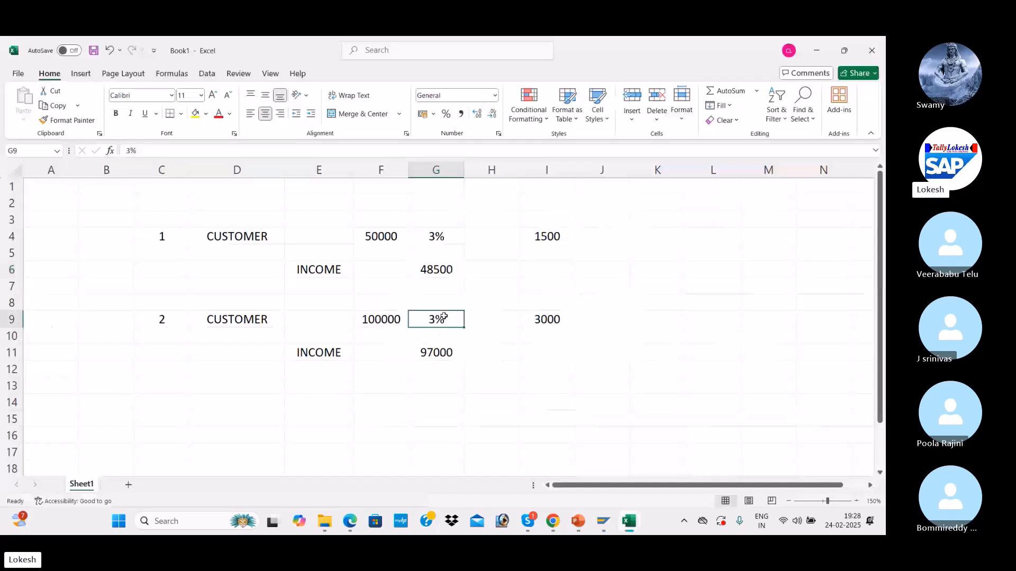
text(2%)
key(Return)
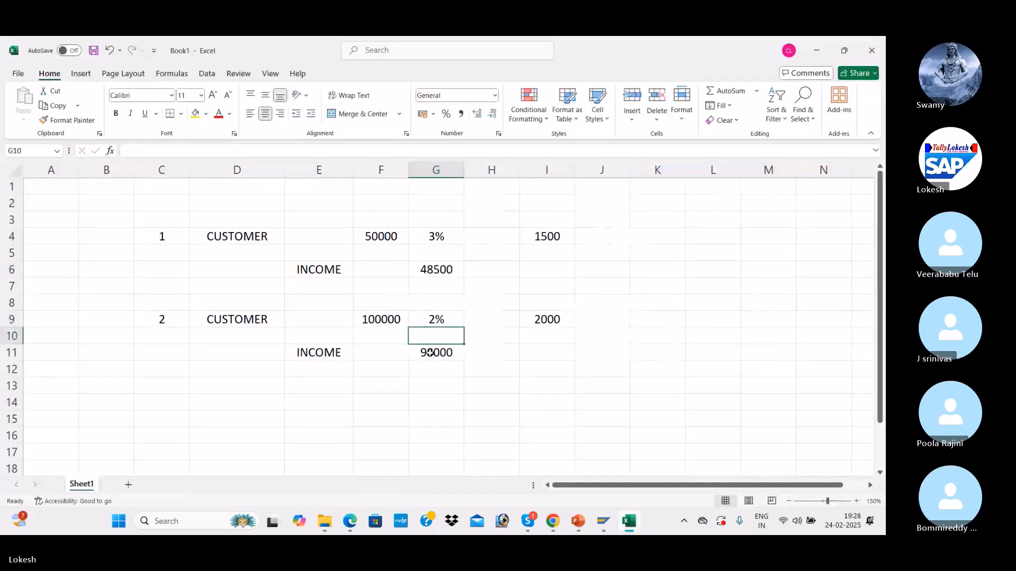
click(430, 353)
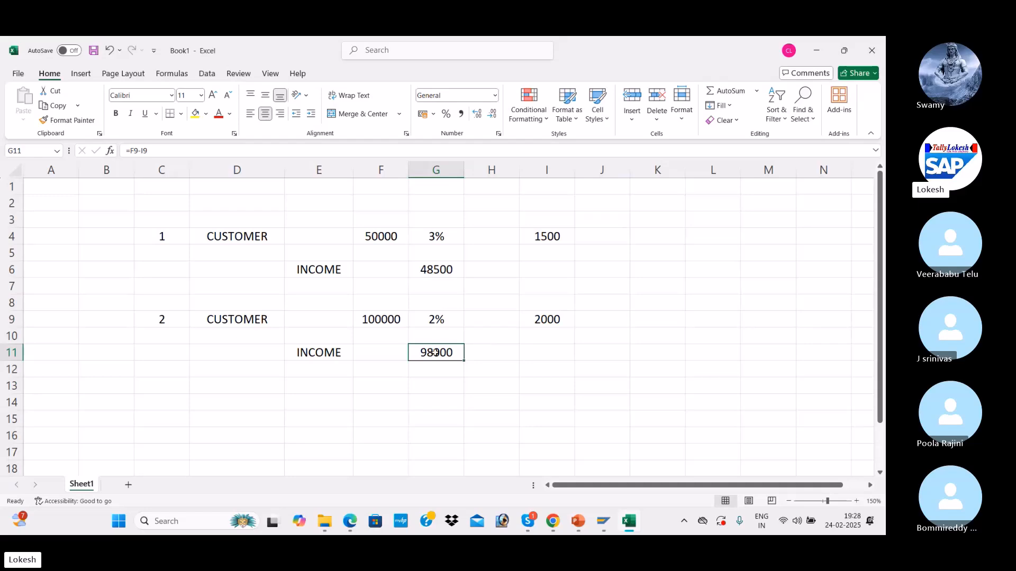
Step: Start the F-28 payment with document date 24.02.2025 and reference CA-06
key(alt+Tab)
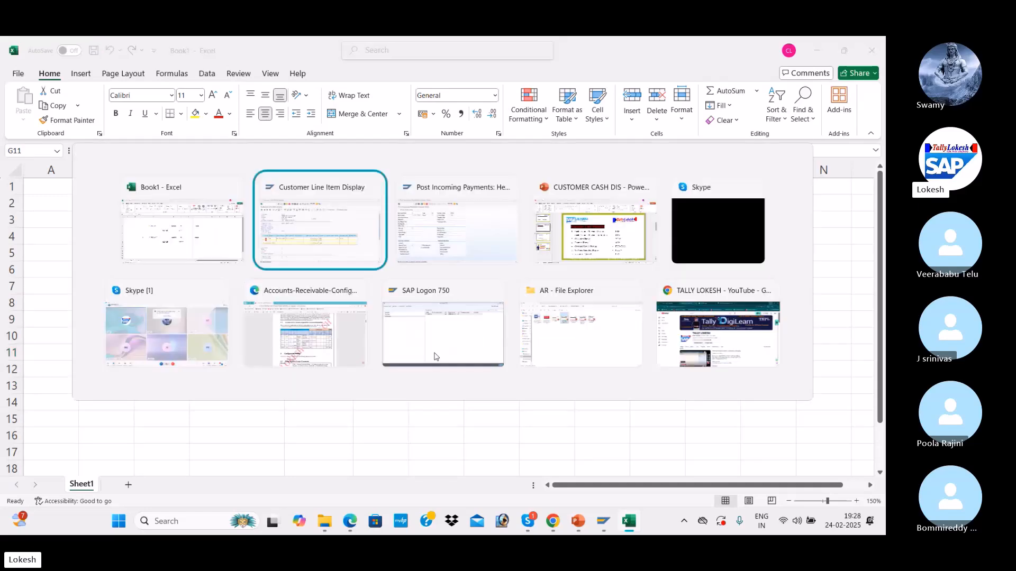
key(alt+Tab)
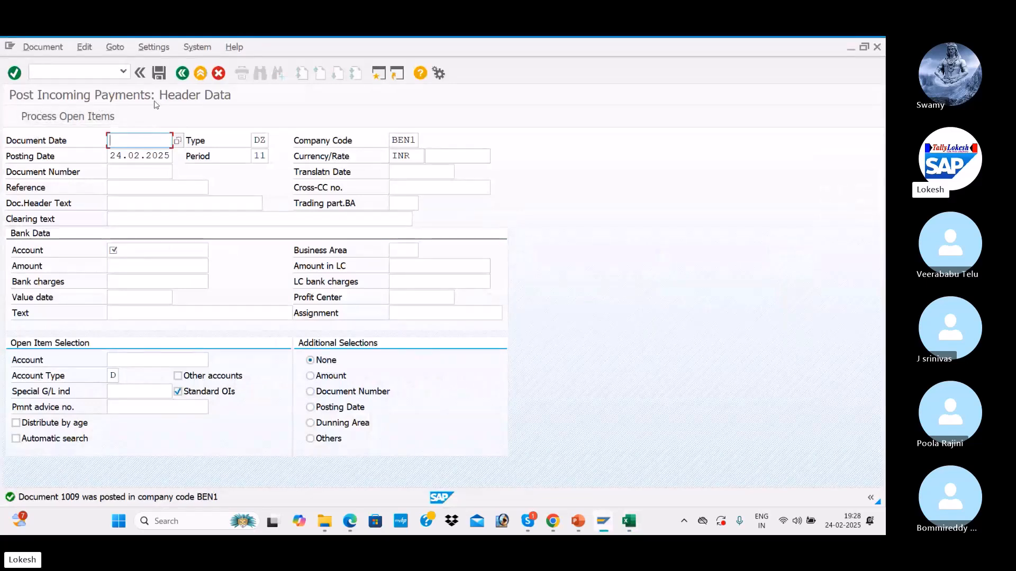
key(Down)
key(Down)
key(Tab)
key(Tab)
key(Tab)
key(Tab)
key(Tab)
key(Tab)
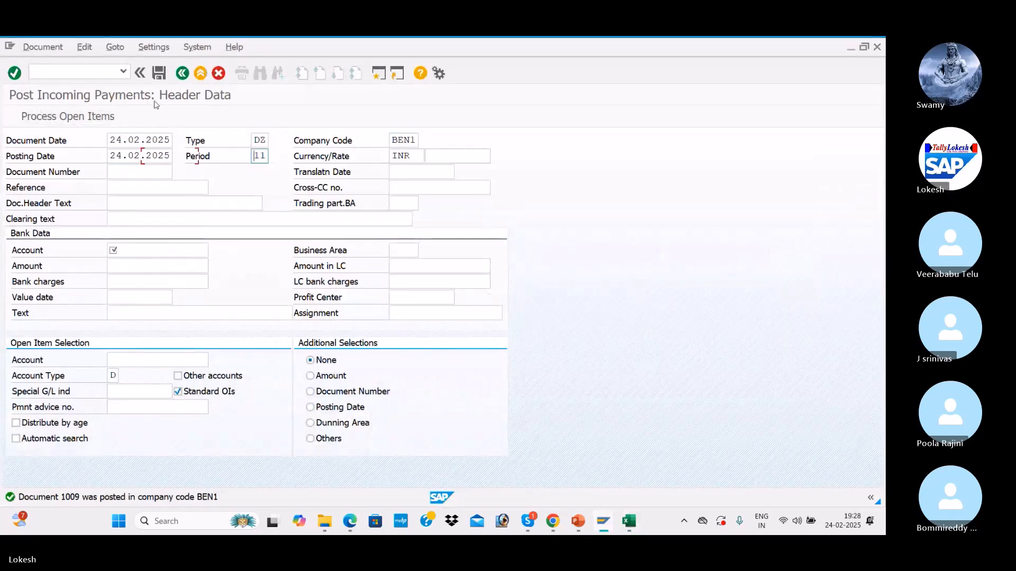
key(Tab)
key(Tab)
key(Tab)
key(Down)
key(Down)
key(Tab)
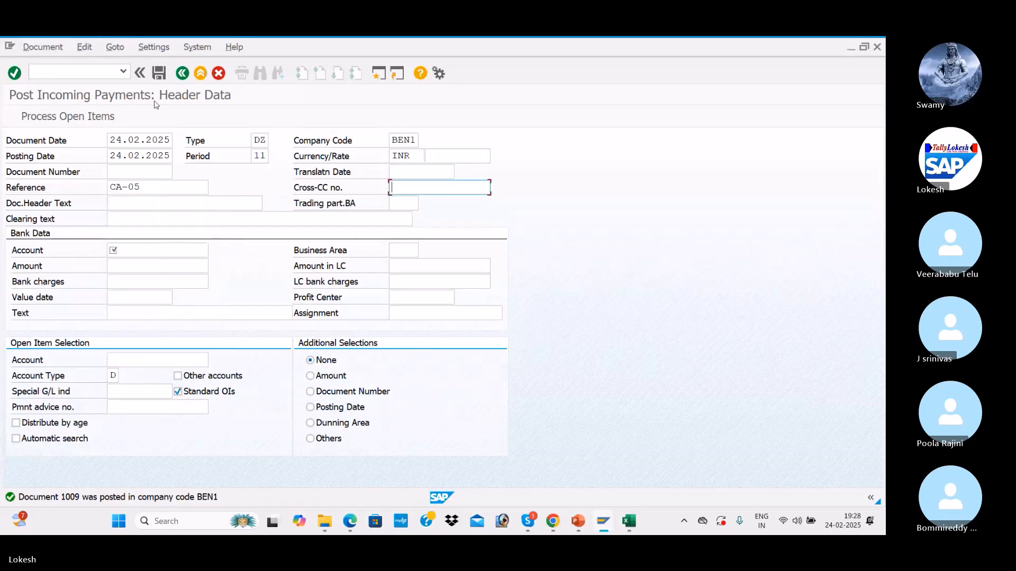
click(159, 190)
key(BackSpace)
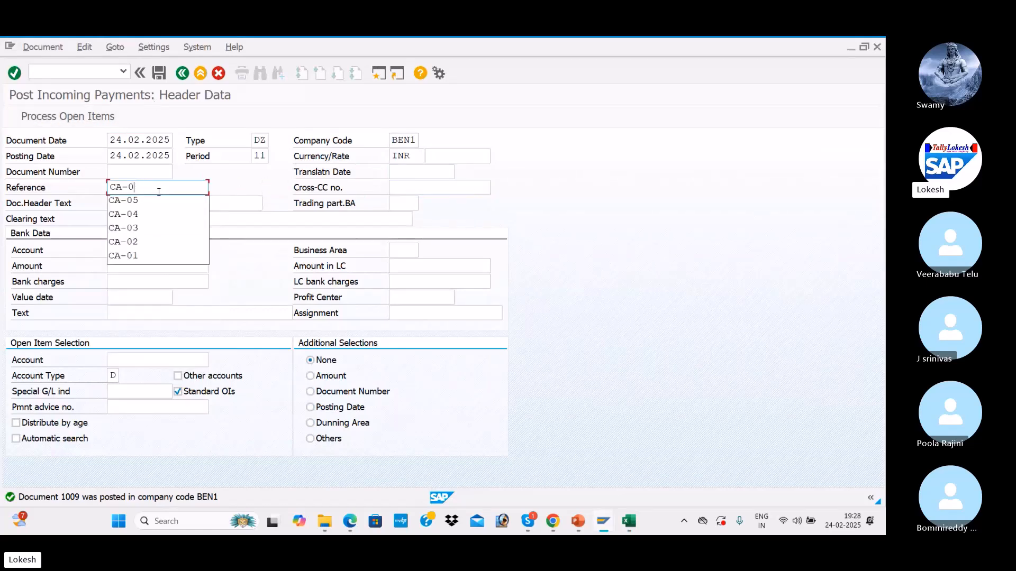
text(6)
key(Tab)
key(Tab)
Step: Enter header text Customer Payment, bank 200001, amount 98000, customer 1207, and load open items
key(Down)
key(Down)
key(Tab)
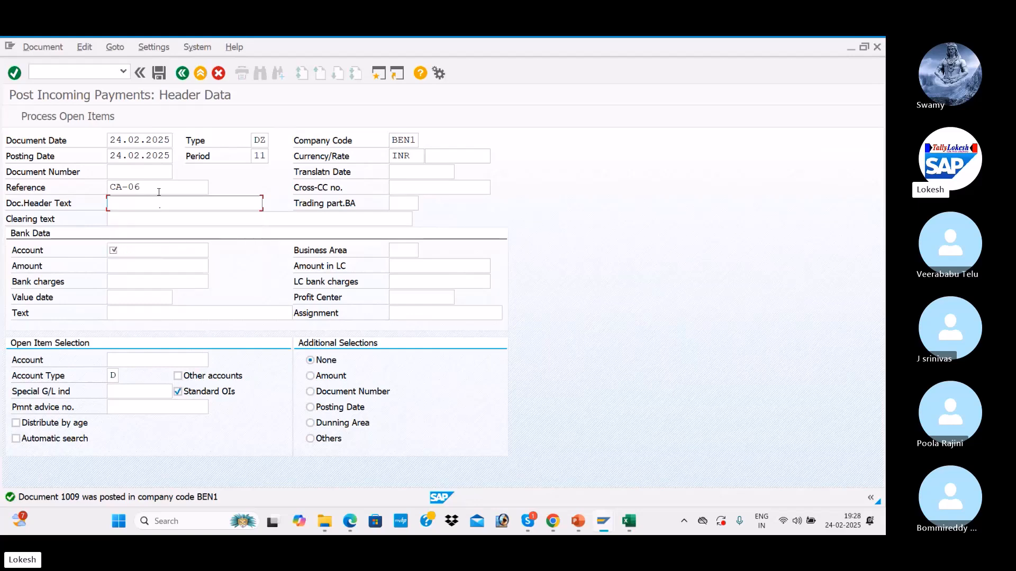
key(Tab)
key(Tab)
key(Down)
key(Down)
key(Tab)
key(Tab)
key(Down)
key(Down)
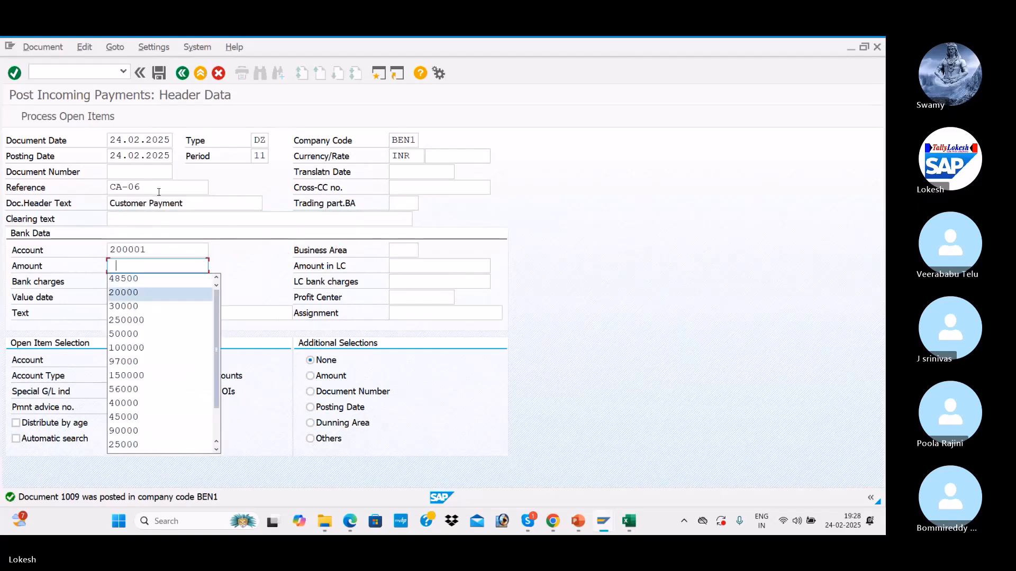
text(98)
key(Down)
key(Tab)
key(Tab)
key(Tab)
key(Tab)
key(Tab)
key(Tab)
key(Tab)
key(Tab)
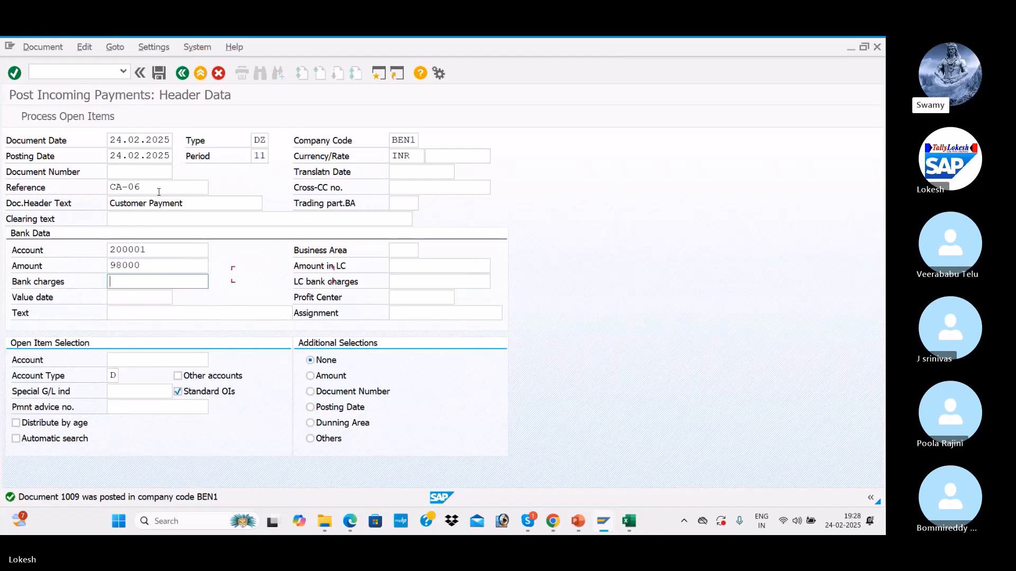
key(Down)
key(Down)
key(Tab)
key(Return)
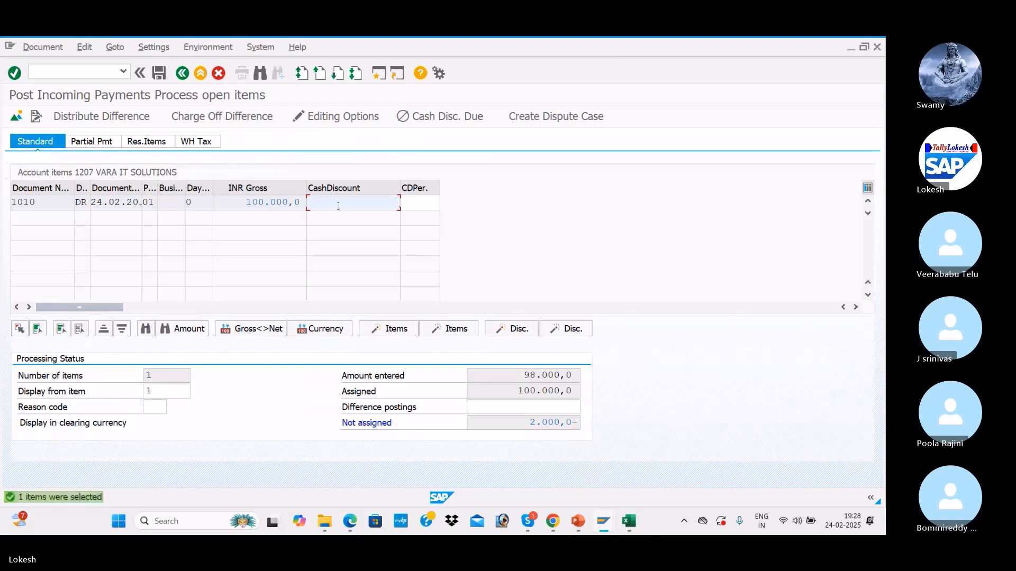
Step: Enter a -2000 cash discount on invoice 1010 and post the payment as document 1011
click(350, 202)
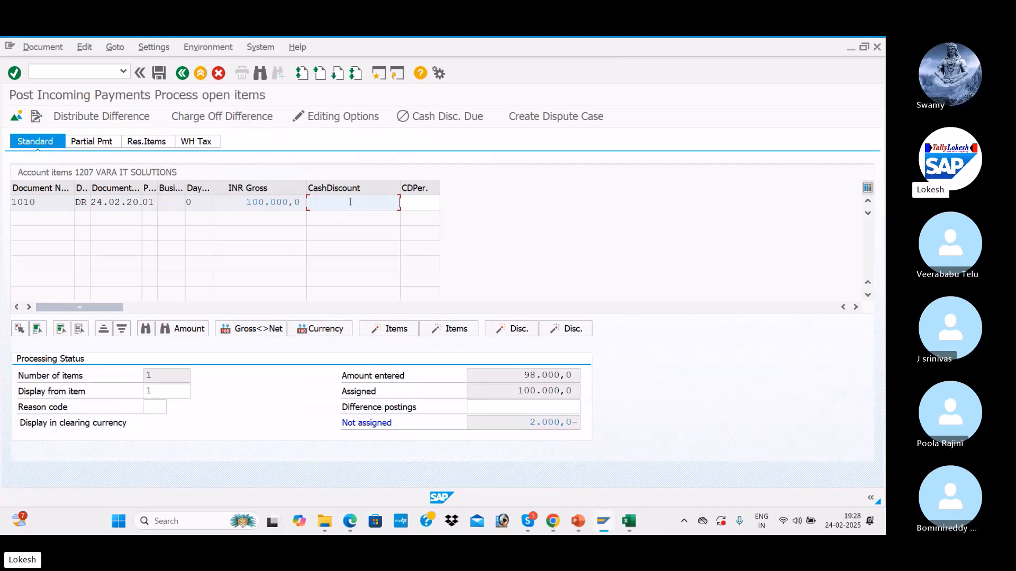
text(-2000)
key(Return)
click(160, 74)
Step: Refresh FBL5N, then report customer 1207's cleared items with clearing date 24.02.2025
key(alt+Tab)
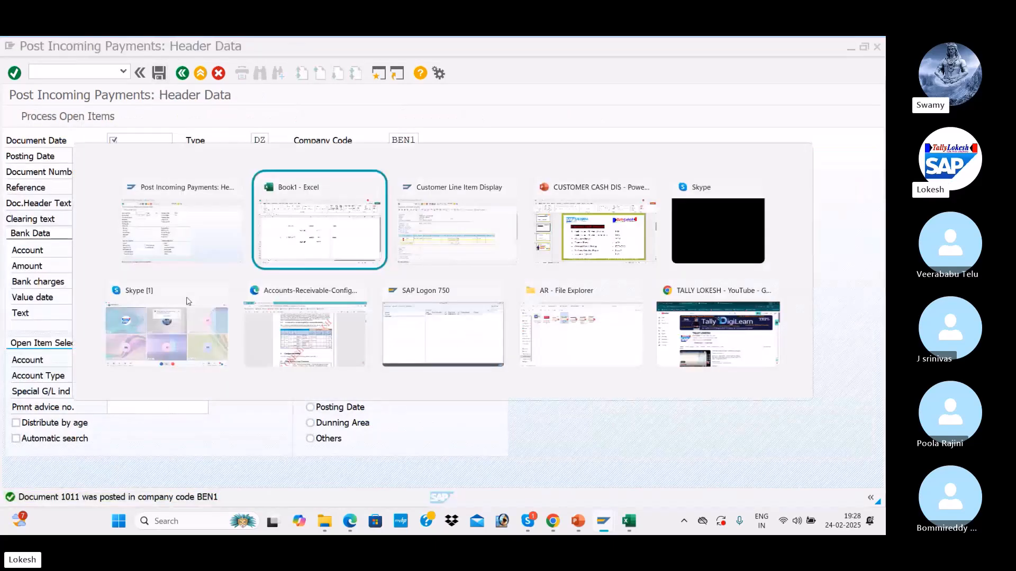
key(alt+Tab)
click(29, 47)
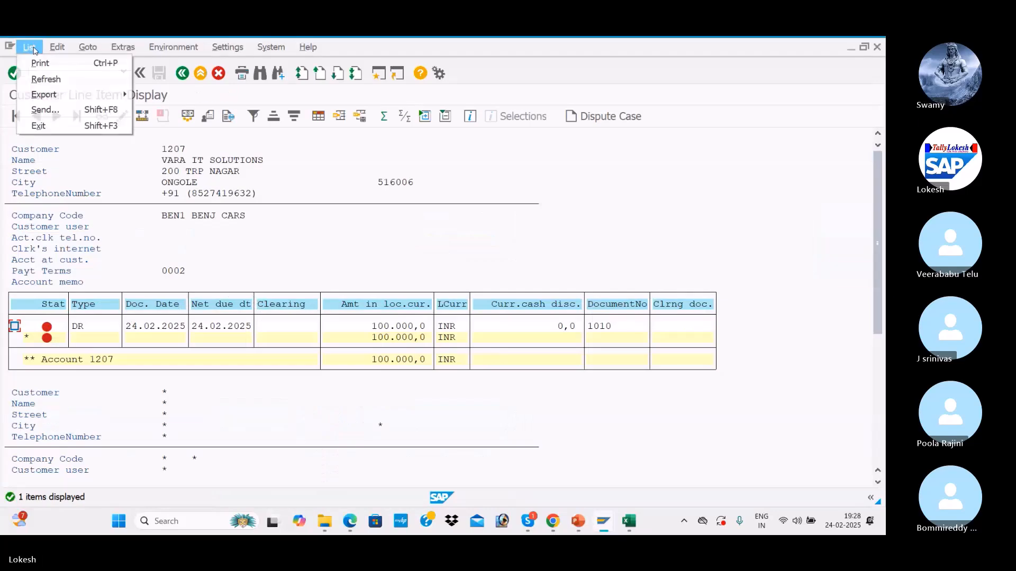
click(45, 79)
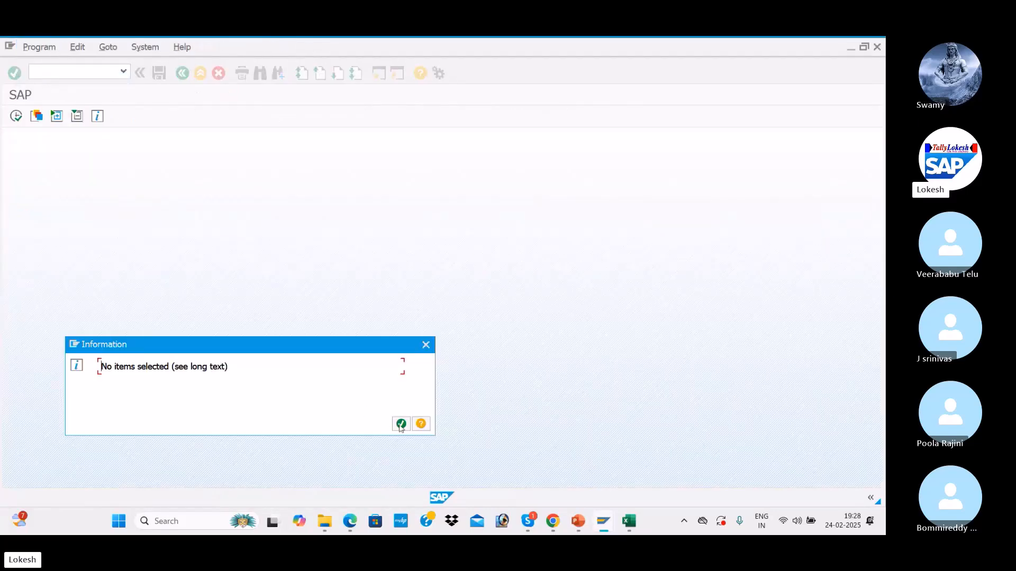
click(401, 424)
click(33, 360)
click(233, 377)
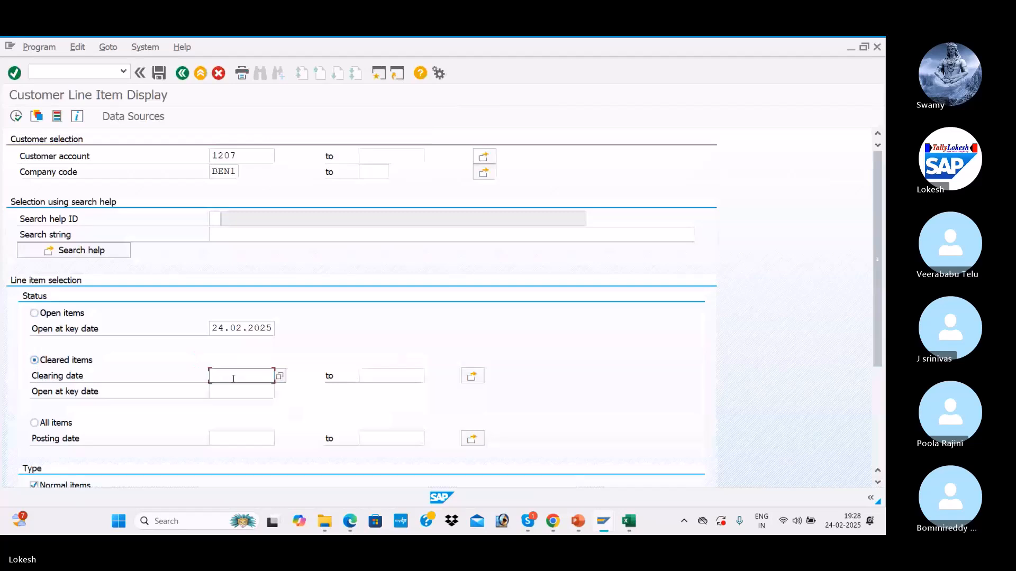
click(225, 178)
click(25, 116)
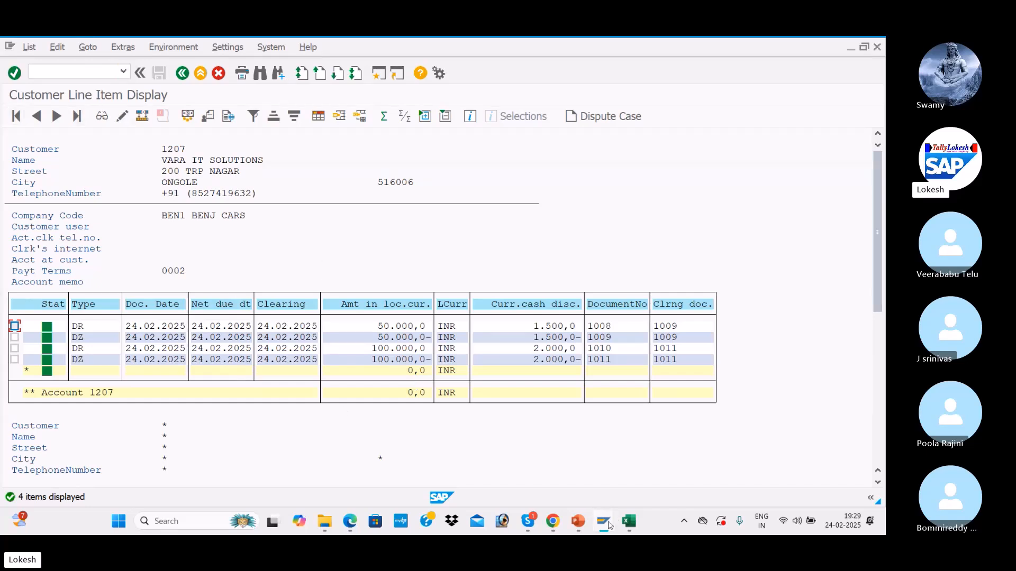
mouse_move(604, 524)
Step: Bring the Accounts-Receivable-Configuration PDF forward in Edge and return to its page 1 contents
mouse_move(351, 523)
click(349, 472)
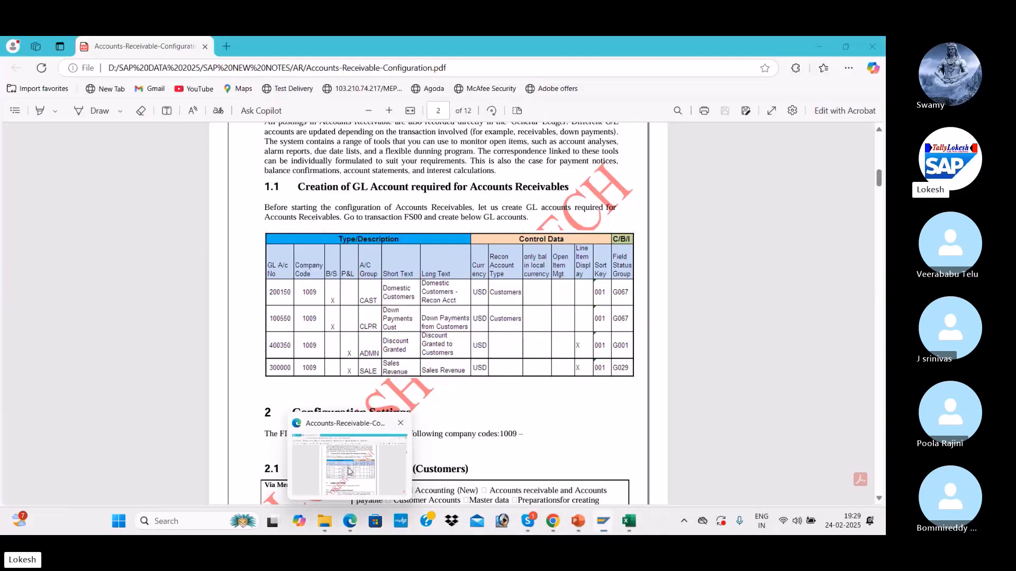
scroll(361, 317, down, 1)
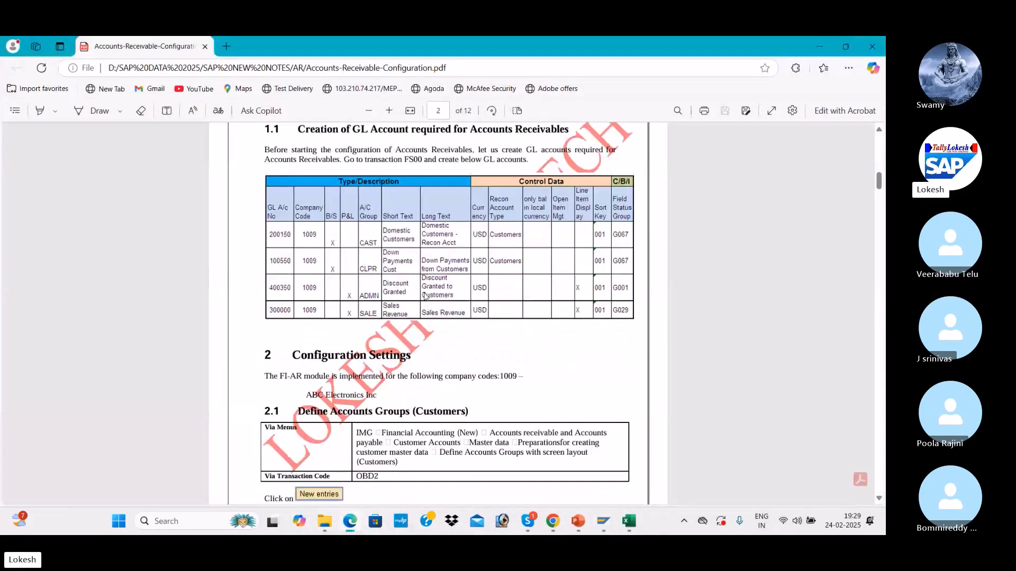
scroll(425, 297, down, 3)
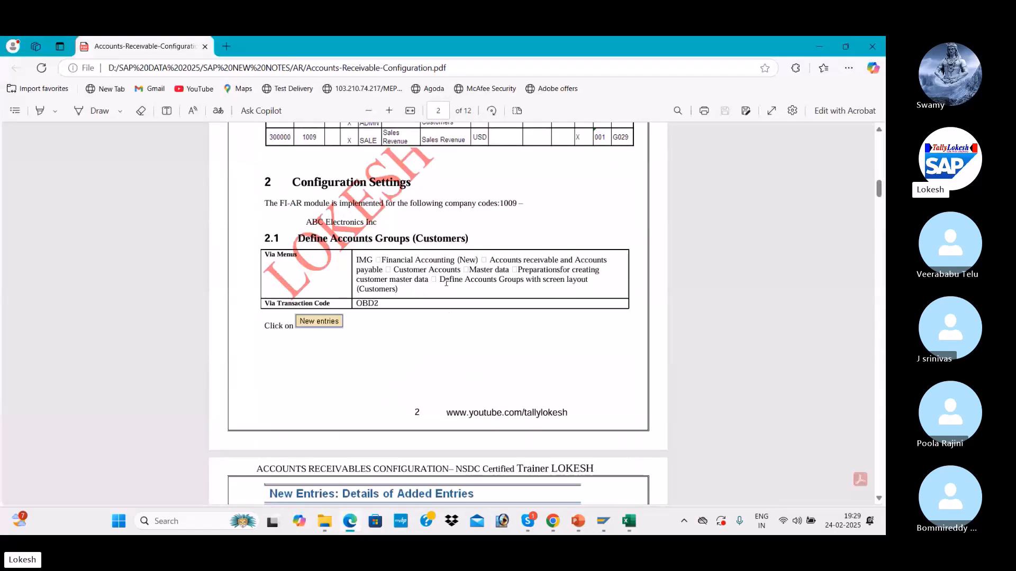
scroll(442, 280, down, 6)
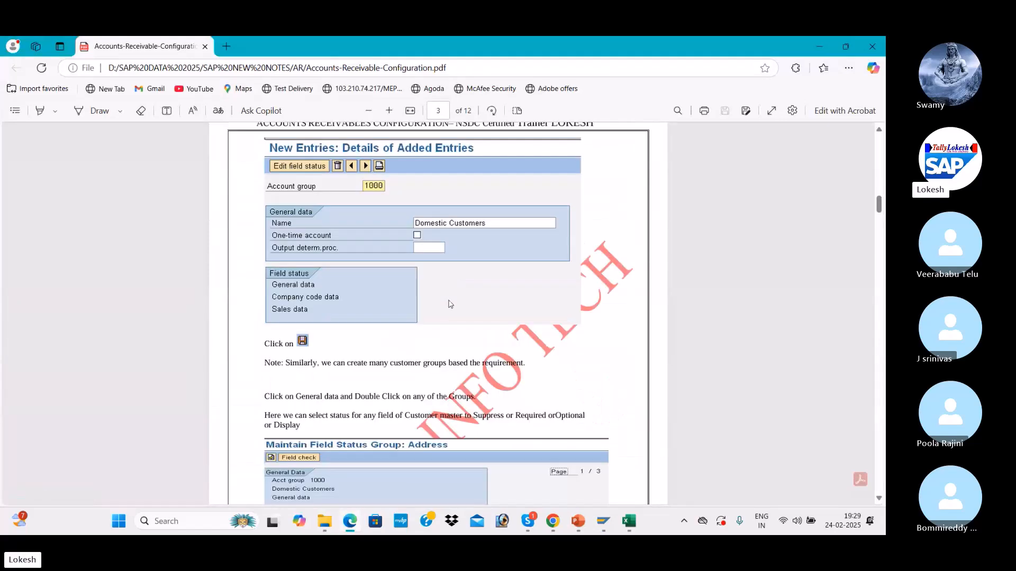
scroll(451, 303, up, 6)
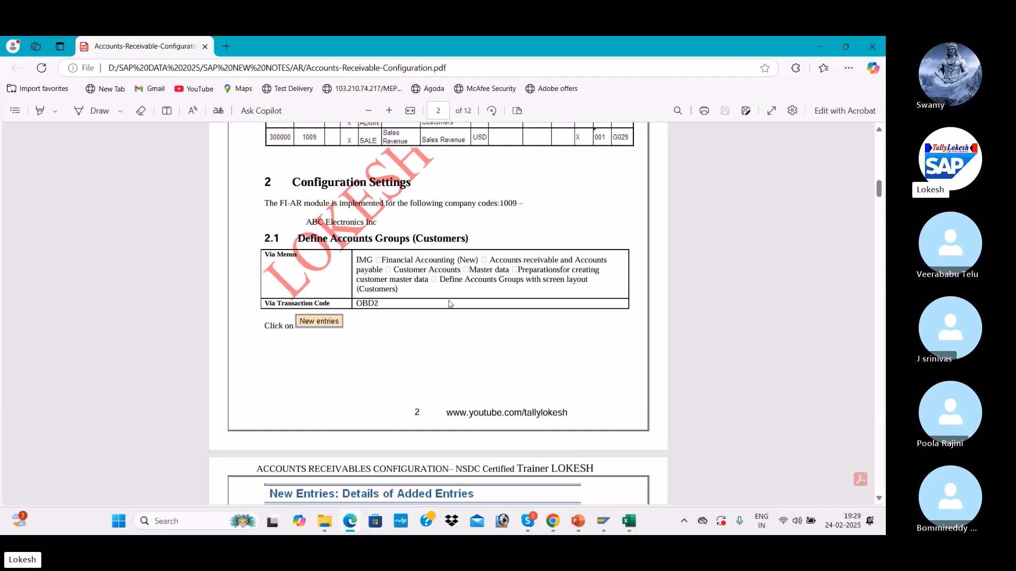
scroll(450, 303, up, 12)
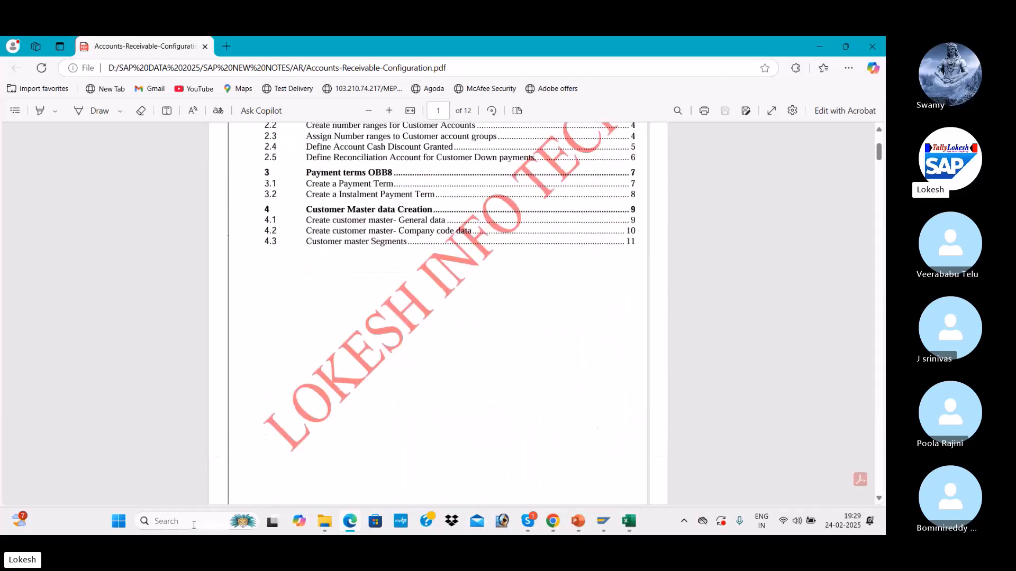
click(193, 526)
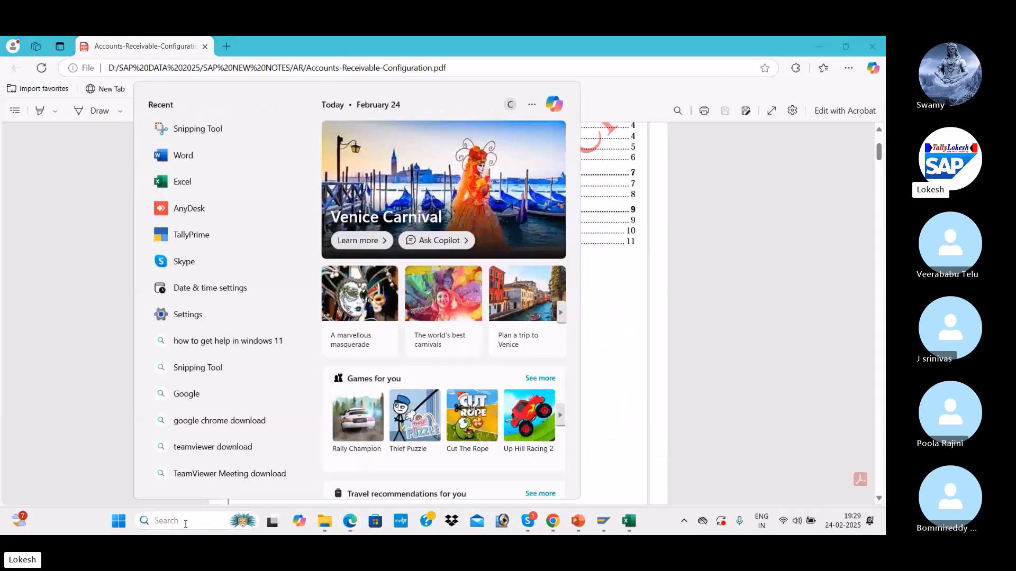
Step: Launch Word via search and create a blank document, Document1
text(WORD)
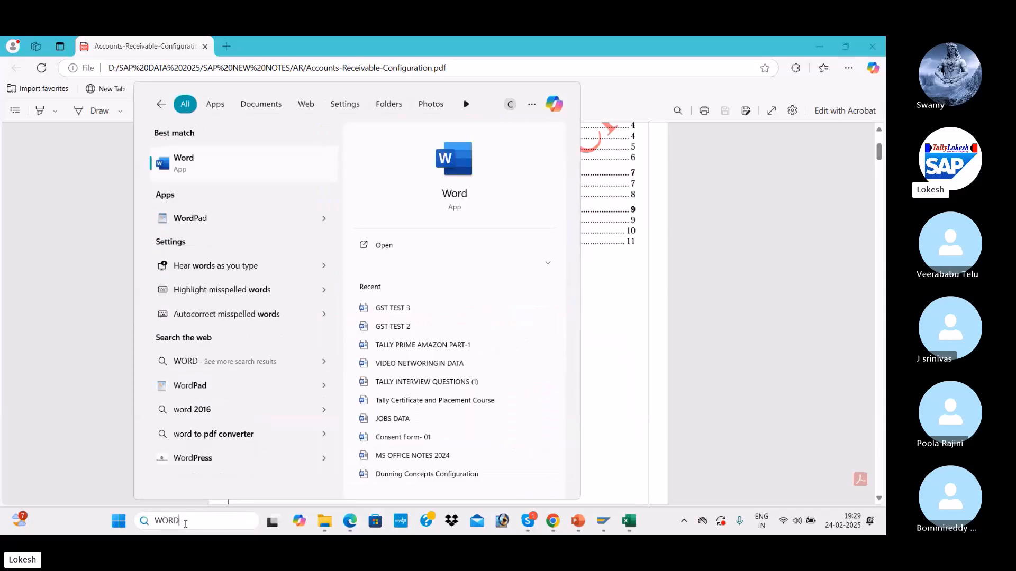
click(436, 248)
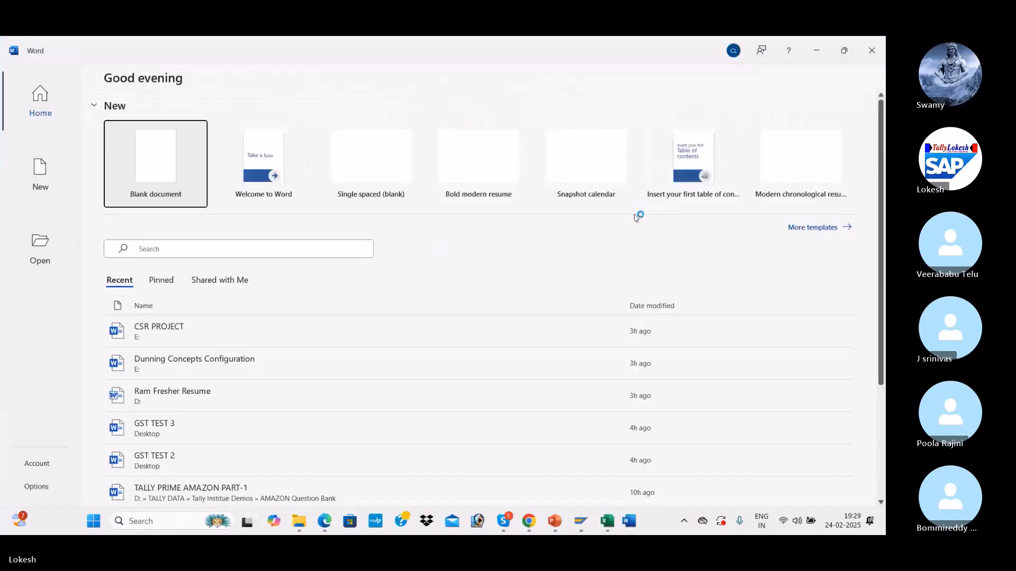
click(161, 160)
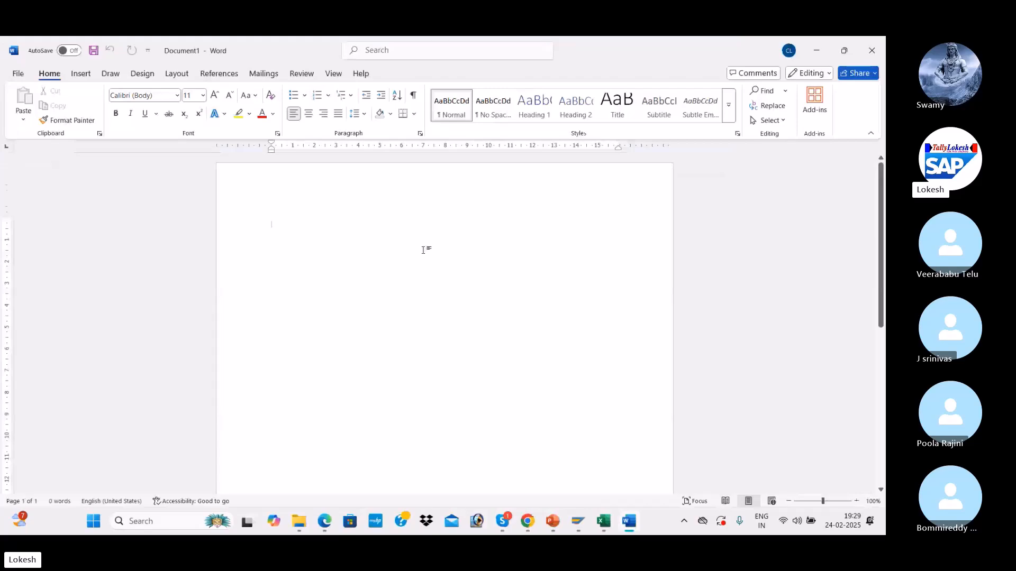
key(alt+Tab)
key(Tab)
key(Tab)
key(Tab)
key(Tab)
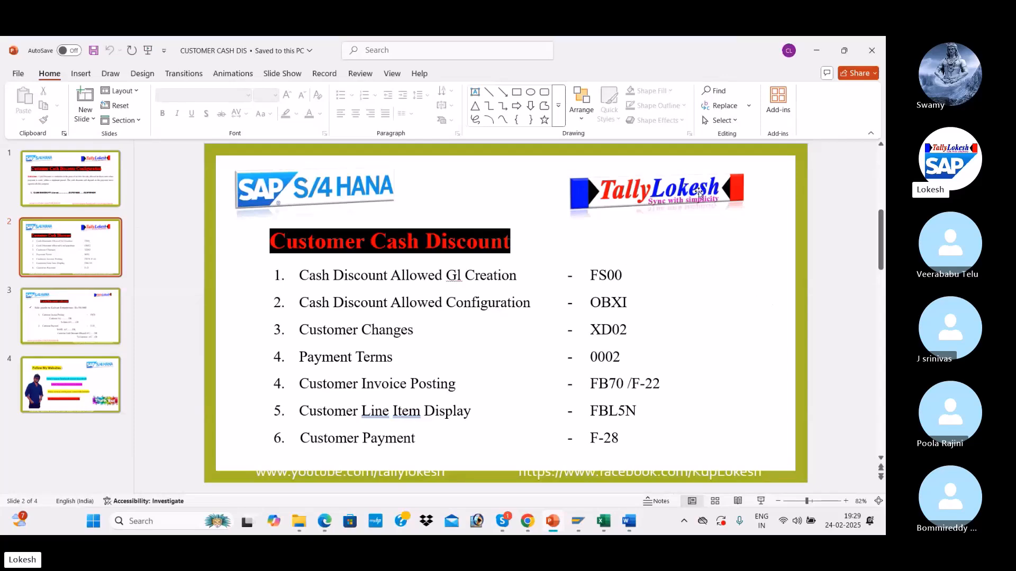
Step: Snip the Customer Cash Discount transaction list from slide 2
key(super+shift+s)
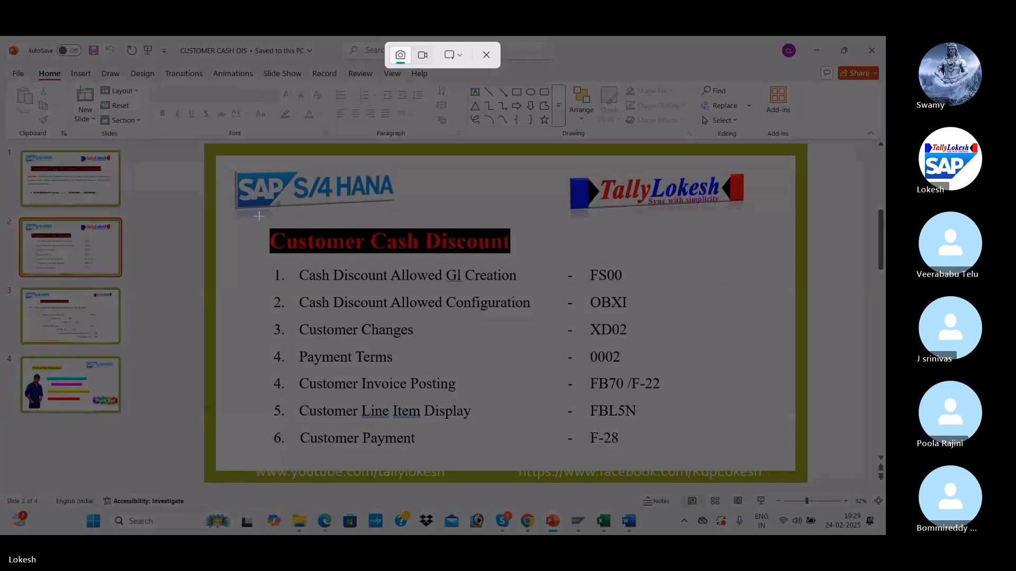
drag(259, 216, 695, 465)
Step: Paste the Customer Cash Discount list image into Document1 and add a line below it
key(alt+Tab)
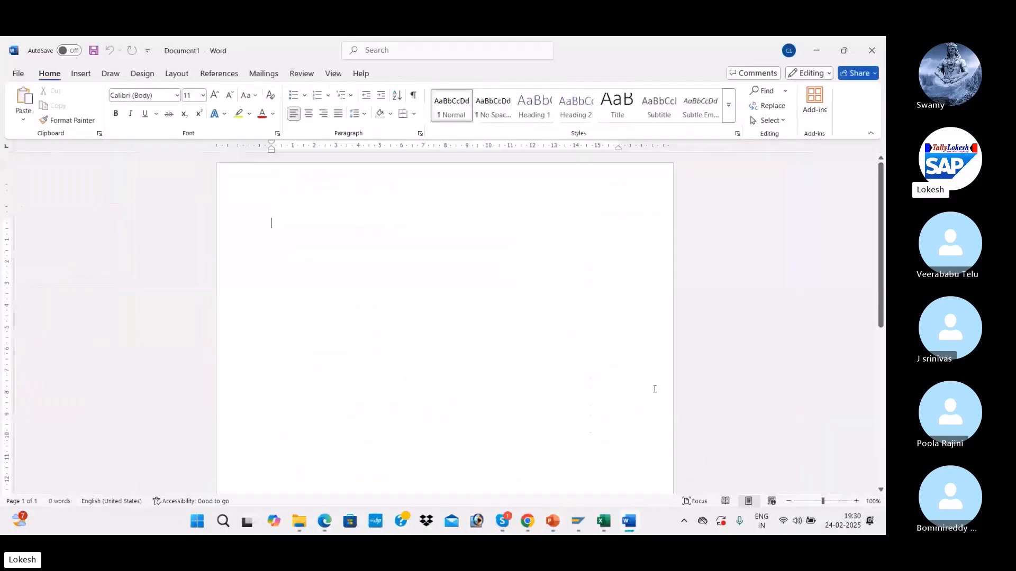
key(ctrl+v)
scroll(609, 349, down, 1)
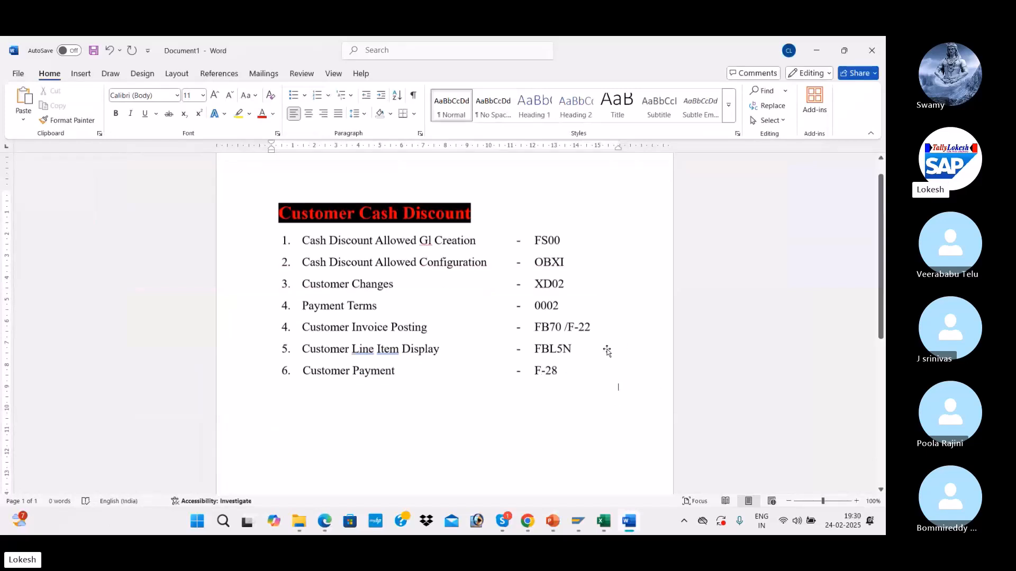
scroll(543, 373, down, 1)
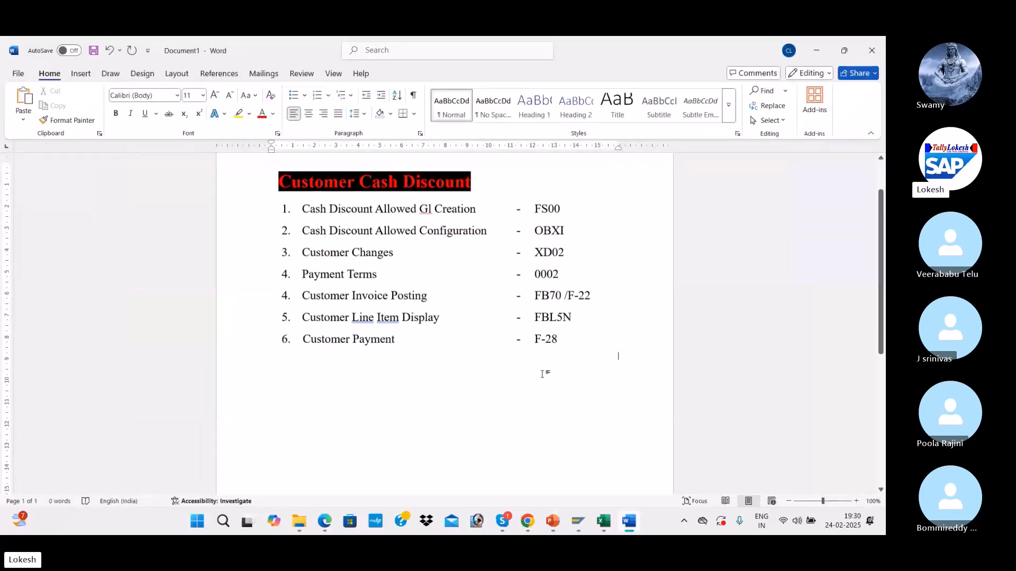
key(Return)
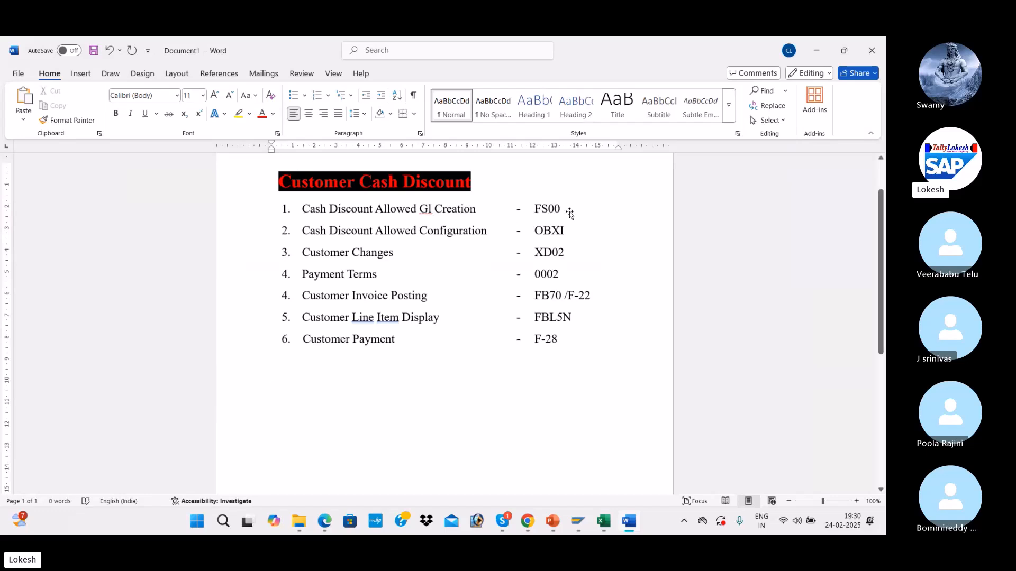
Step: Switch from Word to SAP's Customer Line Item Display for customer 1207
key(alt+Tab)
key(alt+Tab)
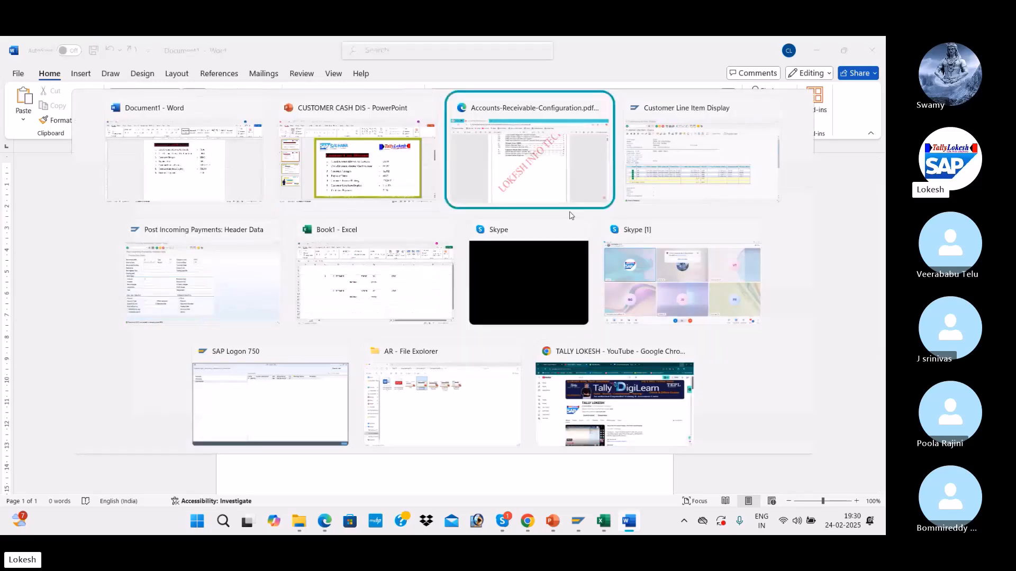
scroll(584, 369, down, 5)
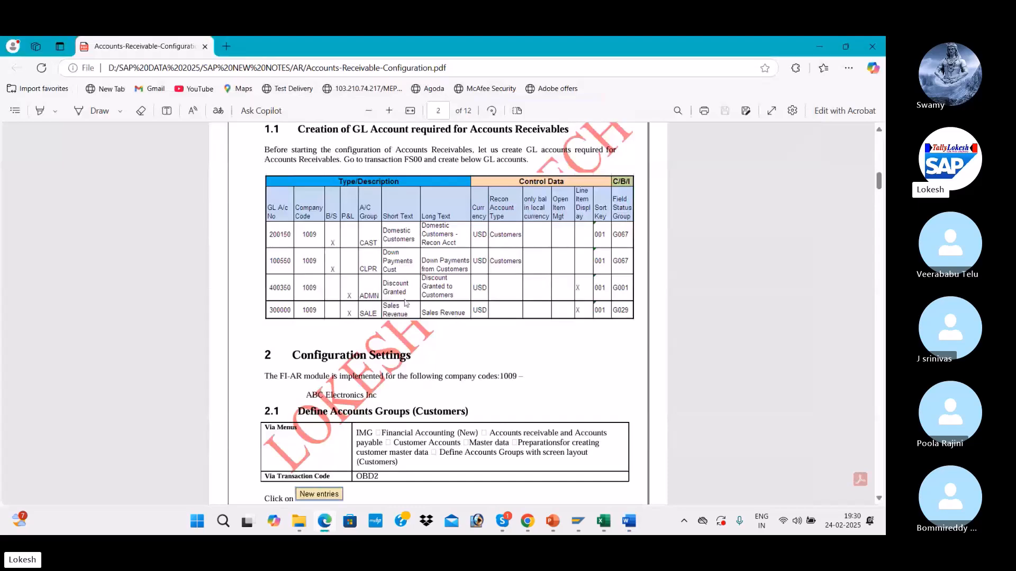
key(alt+Tab)
key(alt+Tab)
key(alt+Tab)
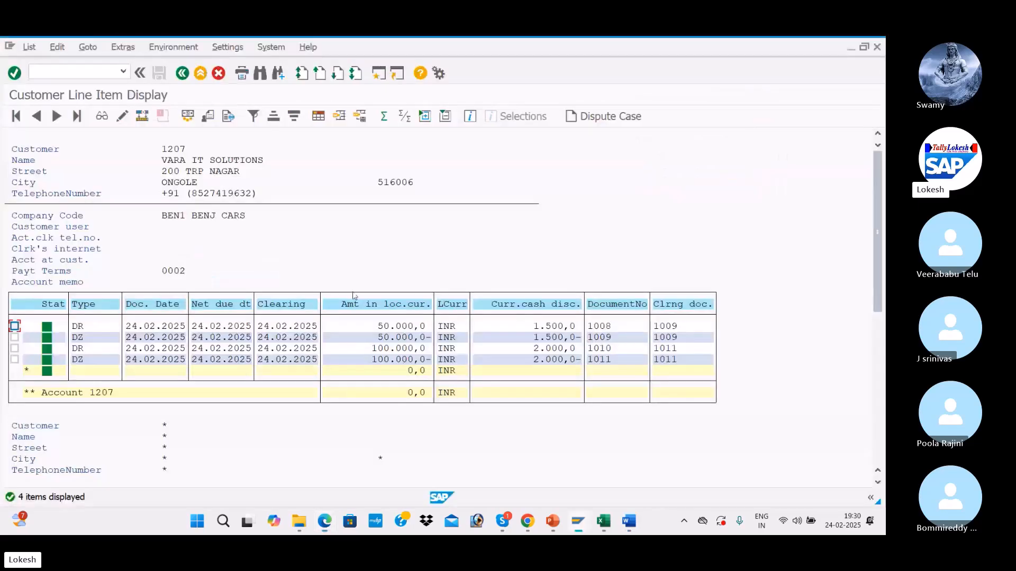
click(59, 68)
Step: Open G/L account 400006 Discount Allowed through /NFS00 under the Admin Expenses group
text(FS0)
key(BackSpace)
text(/NFS00)
key(Return)
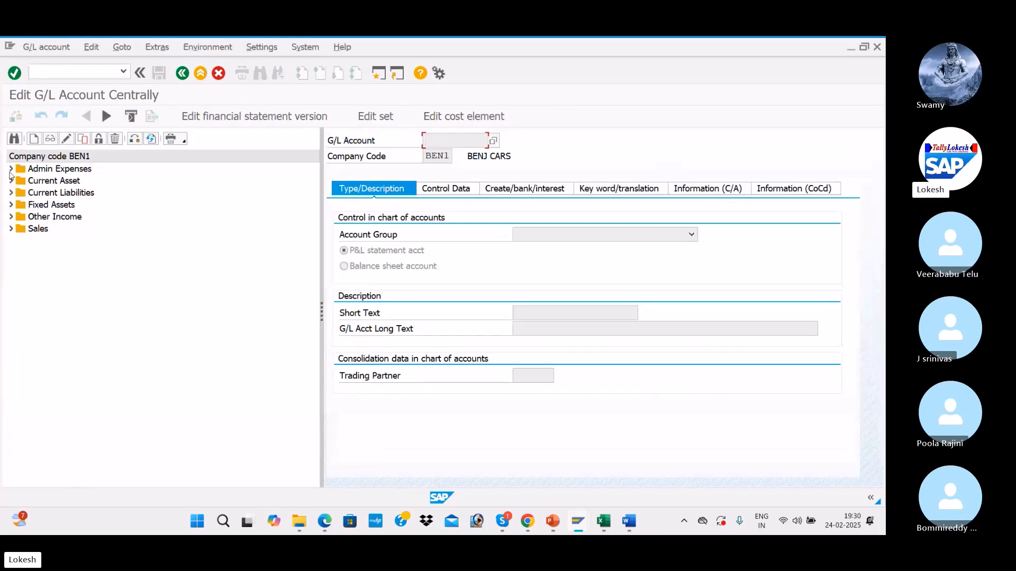
click(10, 169)
double_click(55, 239)
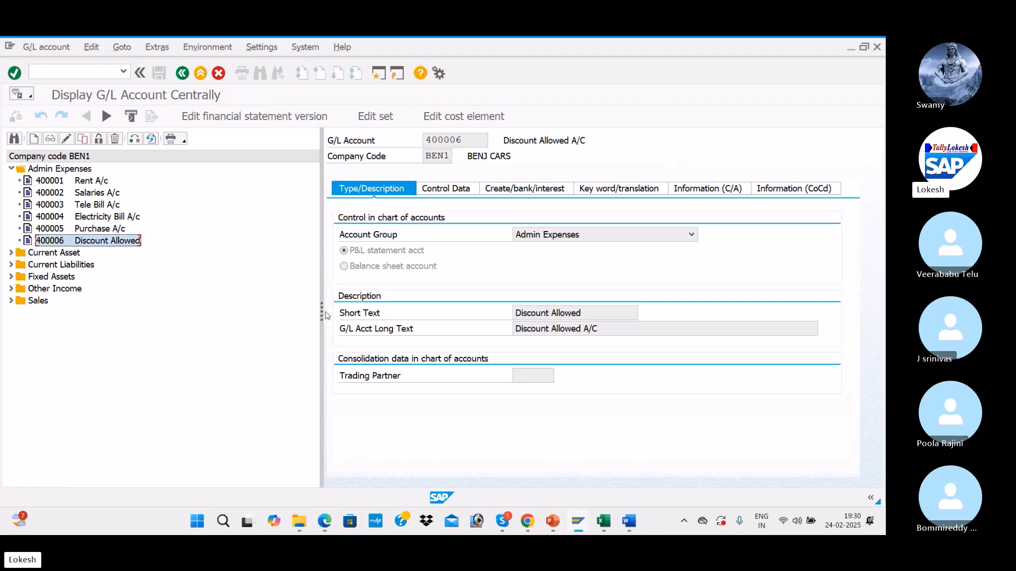
drag(321, 311, 217, 311)
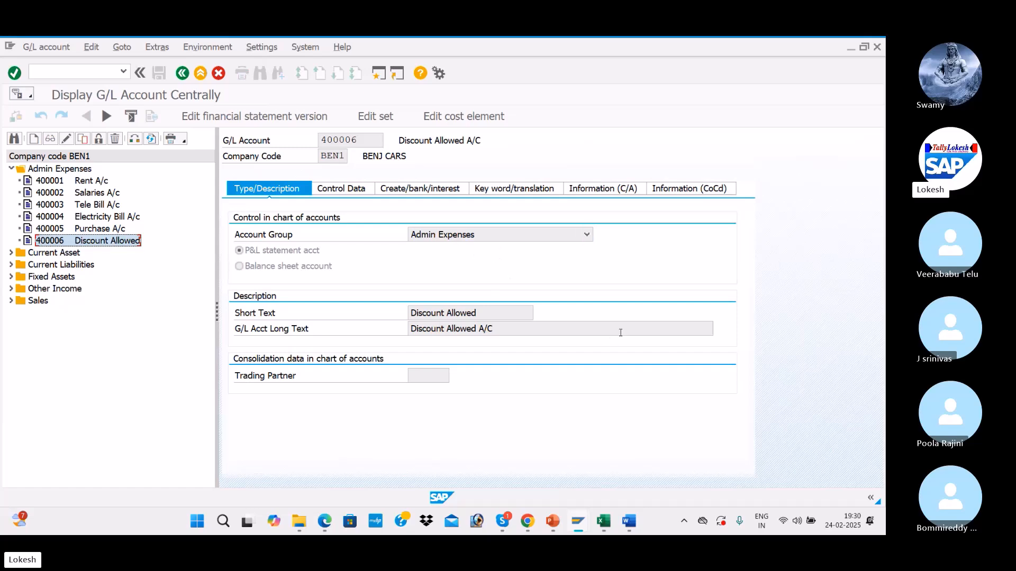
Step: Snip the account 400006 screen and paste the screenshot into the Word document
key(super+shift+s)
drag(7, 37, 756, 408)
key(alt+Tab)
key(alt+Tab)
key(alt+Tab)
scroll(698, 401, down, 2)
key(ctrl+v)
scroll(623, 386, up, 2)
Step: Add a bold 20-point 'STEP -01' heading above the pasted G/L account screenshot
click(312, 263)
text(STEP -01)
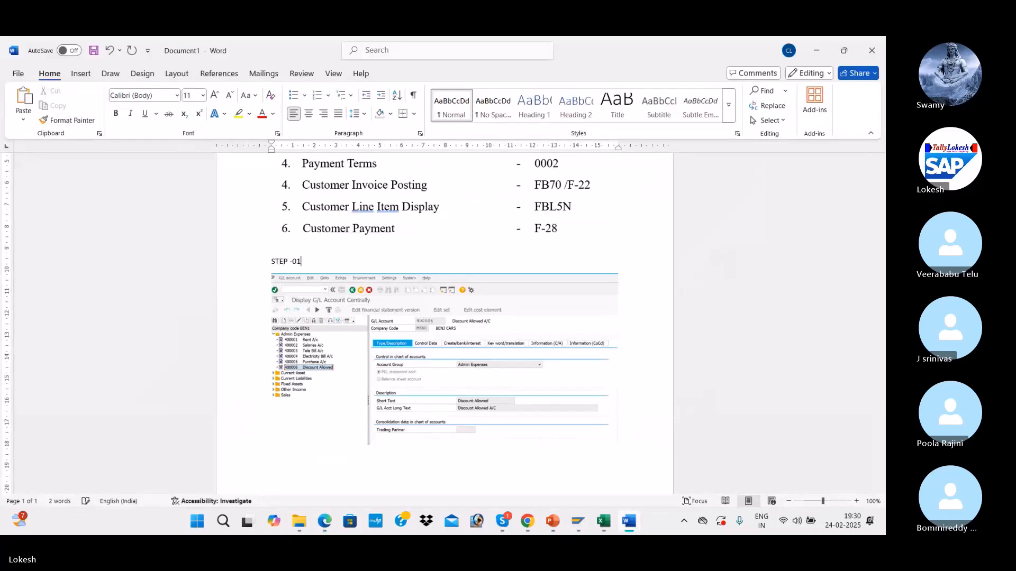
triple_click(310, 257)
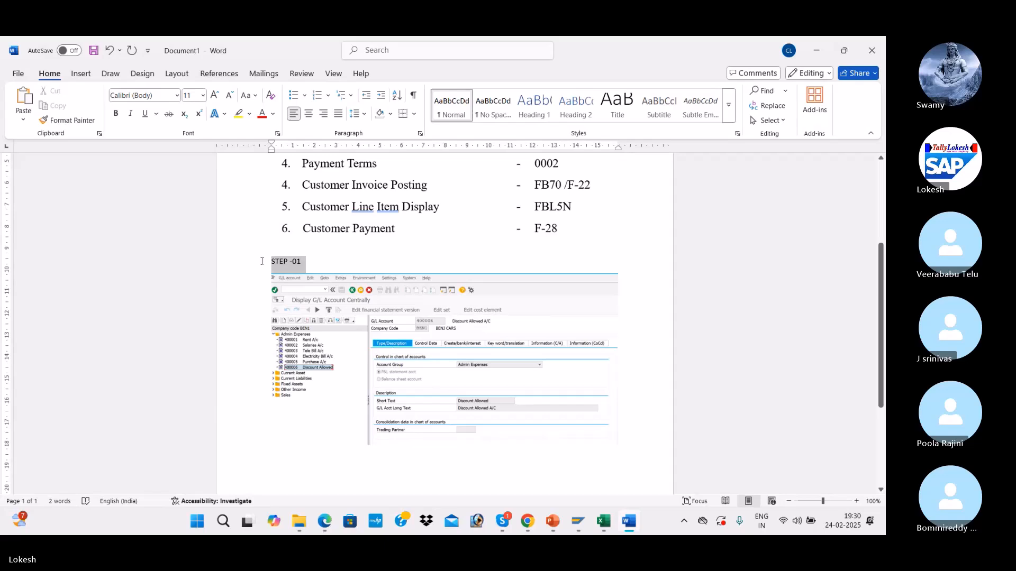
click(214, 98)
click(214, 98)
click(215, 97)
click(214, 98)
click(214, 98)
click(116, 113)
scroll(406, 316, down, 3)
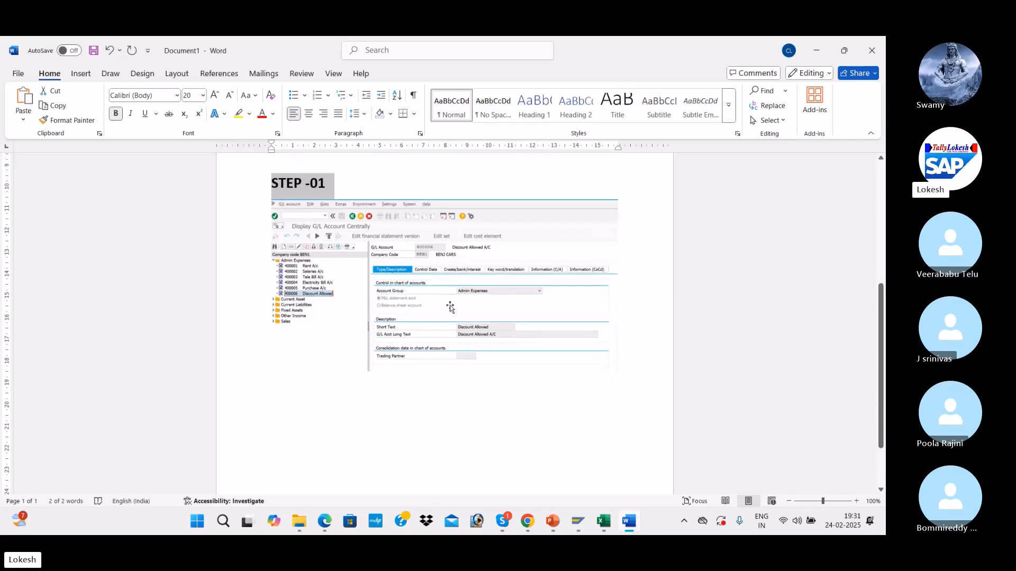
Step: Show account 400006's Control Data tab with currency INR and sort key 001
key(alt+Tab)
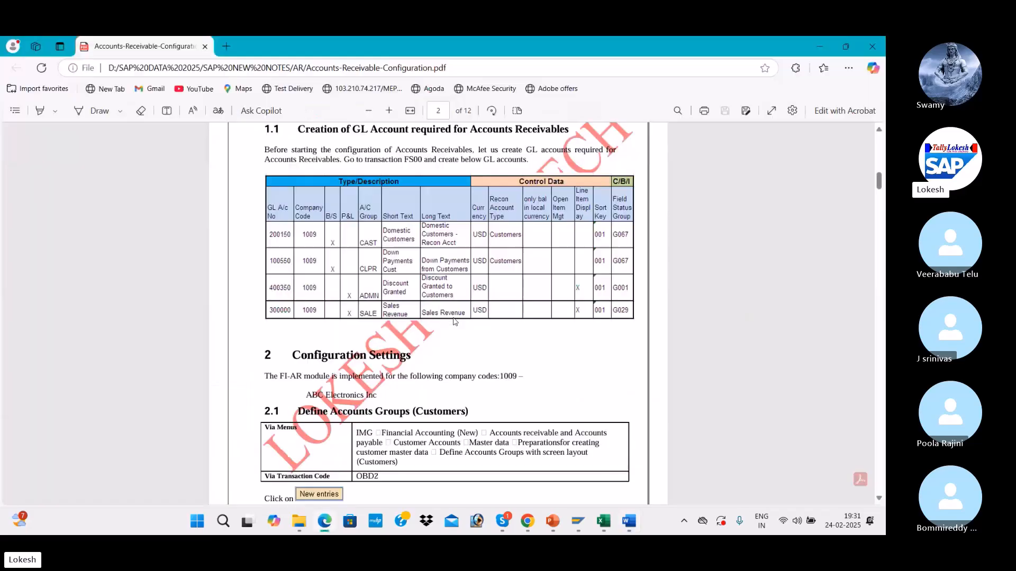
key(alt+Tab)
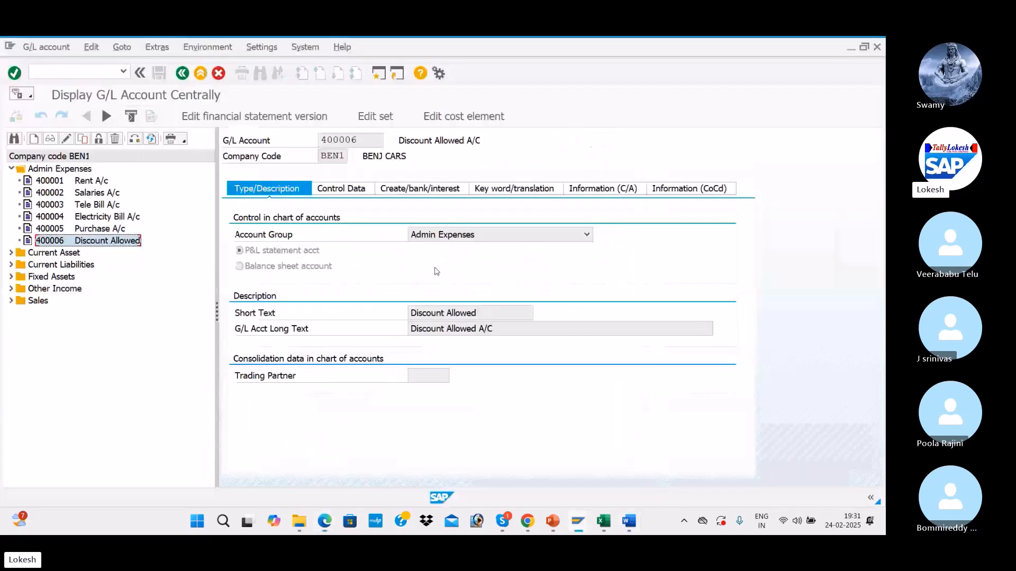
click(343, 189)
drag(217, 311, 184, 298)
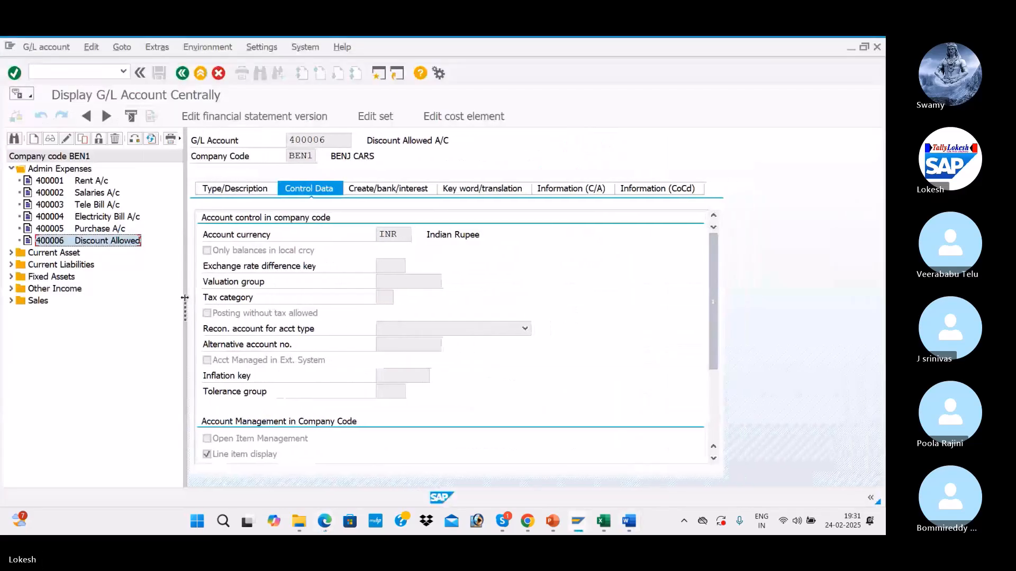
mouse_move(713, 291)
mouse_down()
mouse_move(713, 306)
mouse_move(713, 297)
mouse_up()
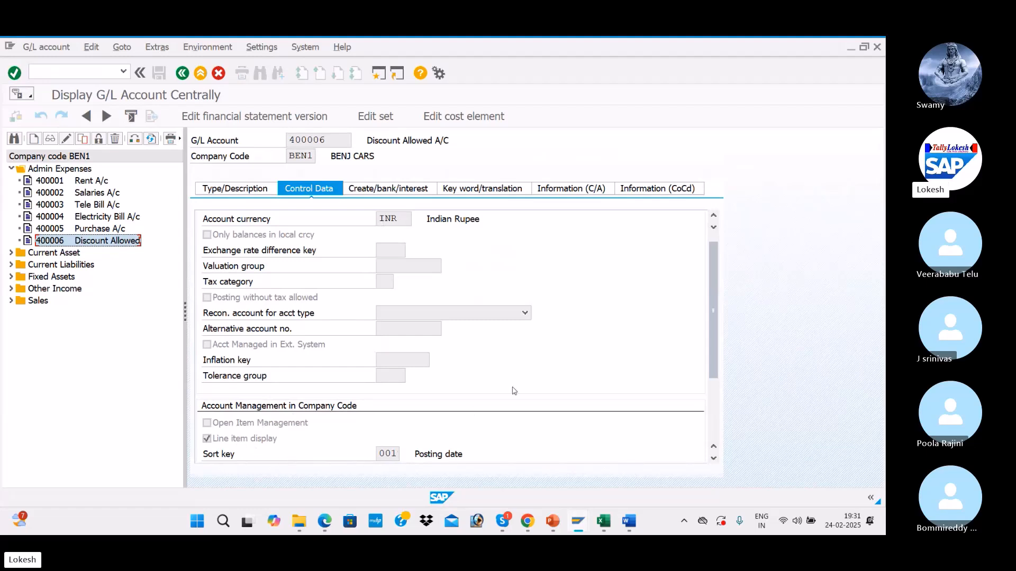
Step: Snip the Control Data settings area of the SAP screen
key(super+shift+s)
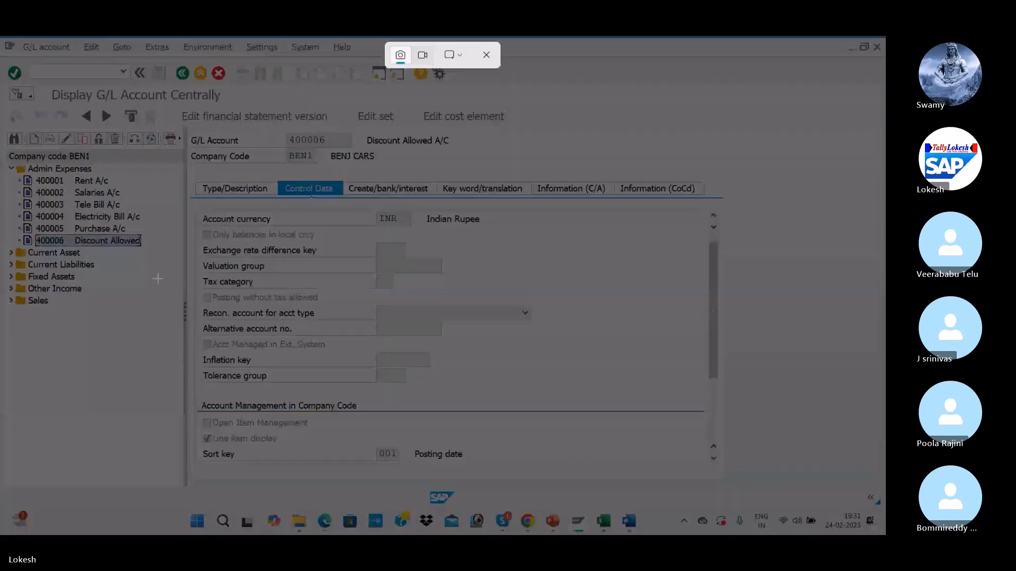
drag(4, 37, 642, 480)
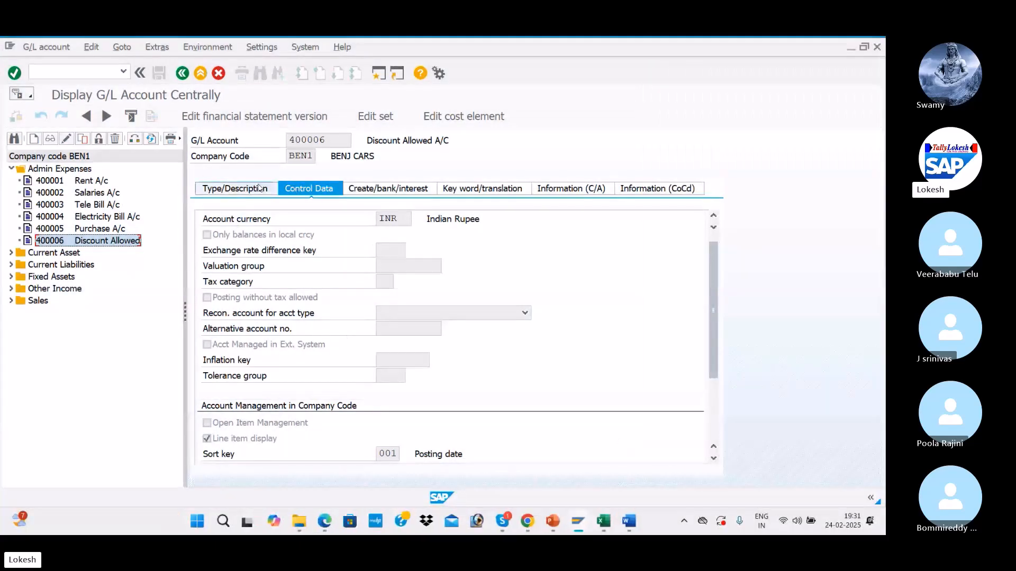
key(super+shift+s)
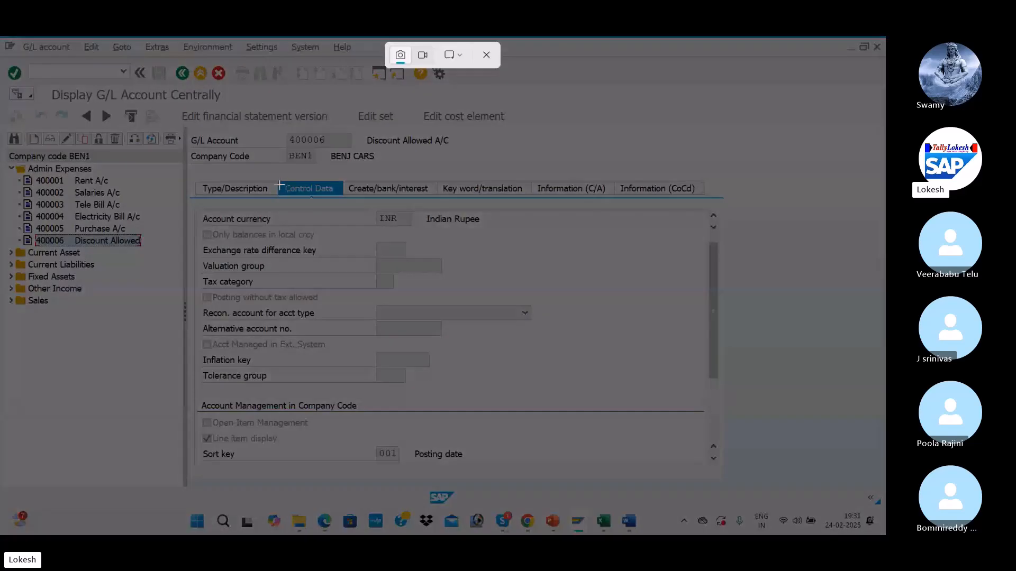
drag(175, 172, 531, 505)
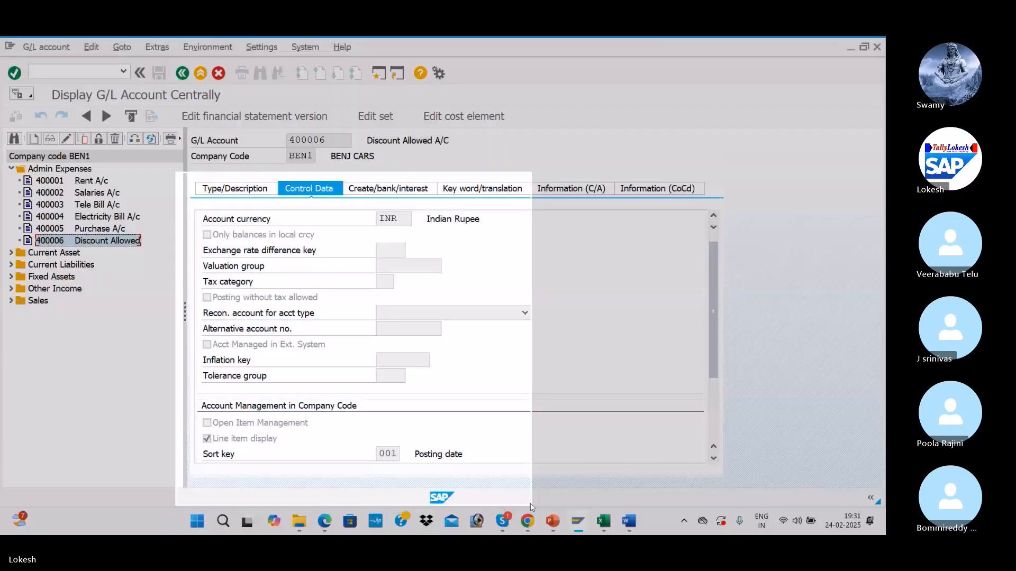
Step: Replace the heading with '400006 Discount Allowed' and shrink the SAP screenshot beneath it
key(alt+Tab)
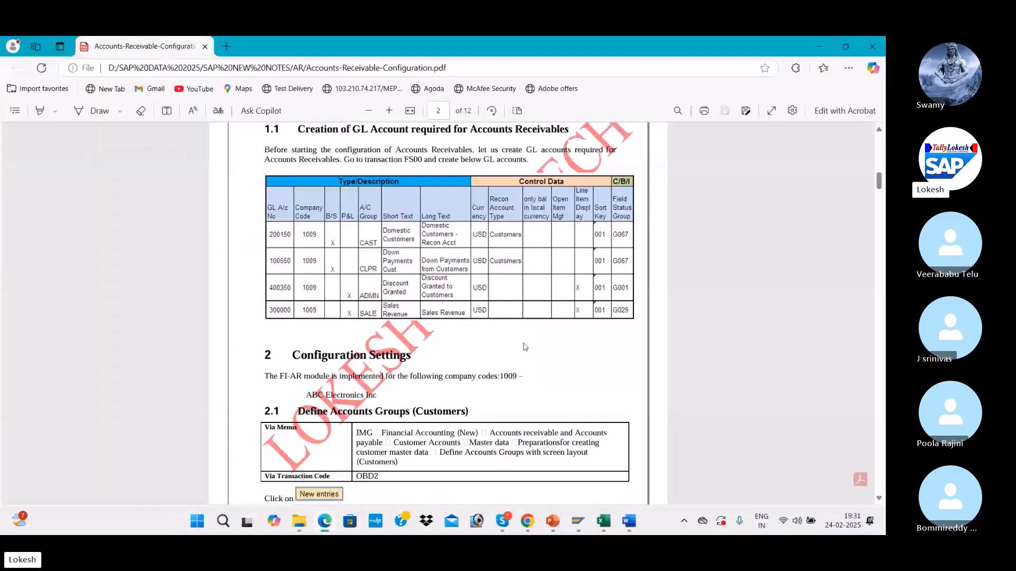
key(alt+Tab)
key(alt+Tab)
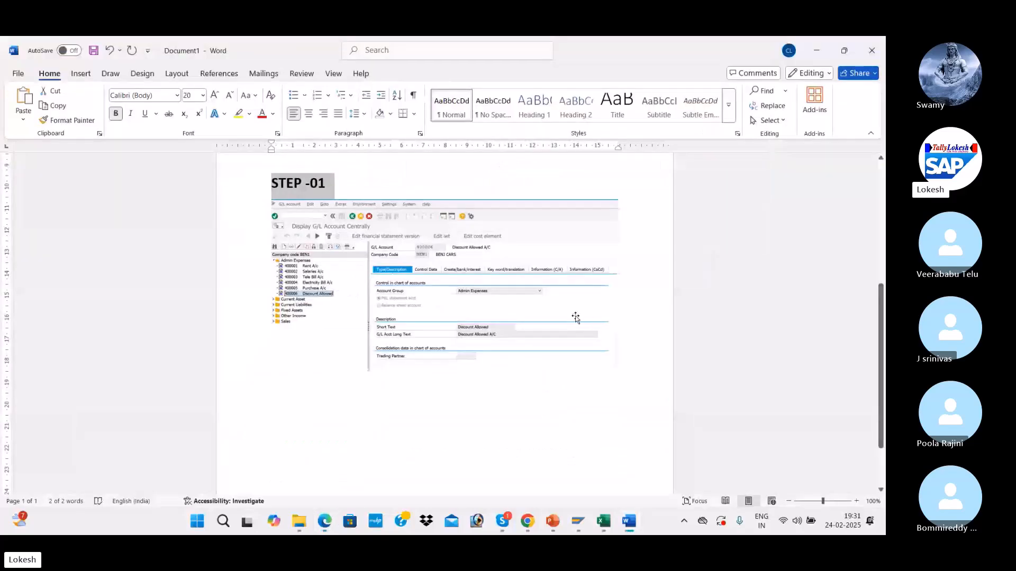
text(400006	Discount Allowed)
click(442, 301)
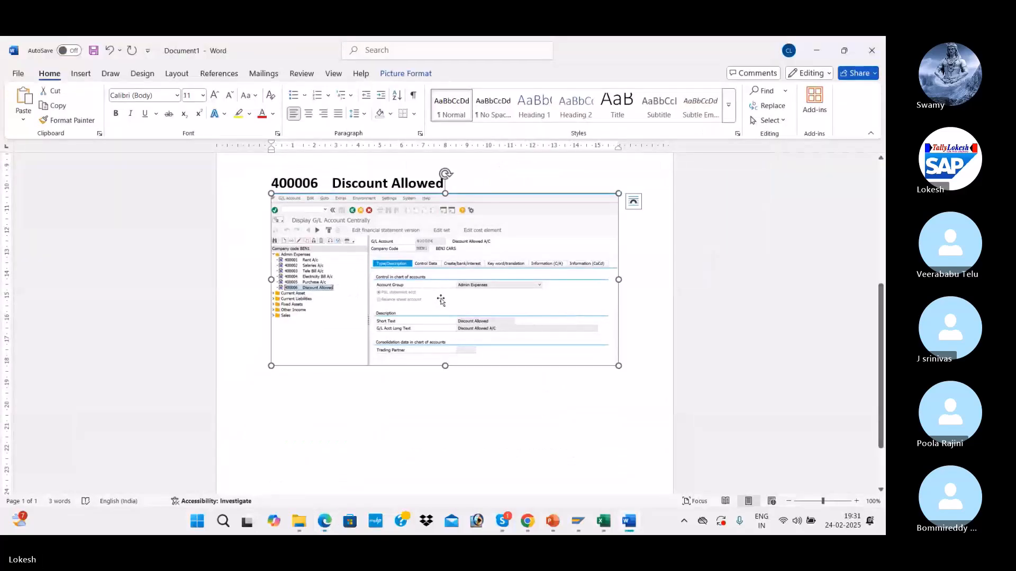
drag(618, 194, 544, 193)
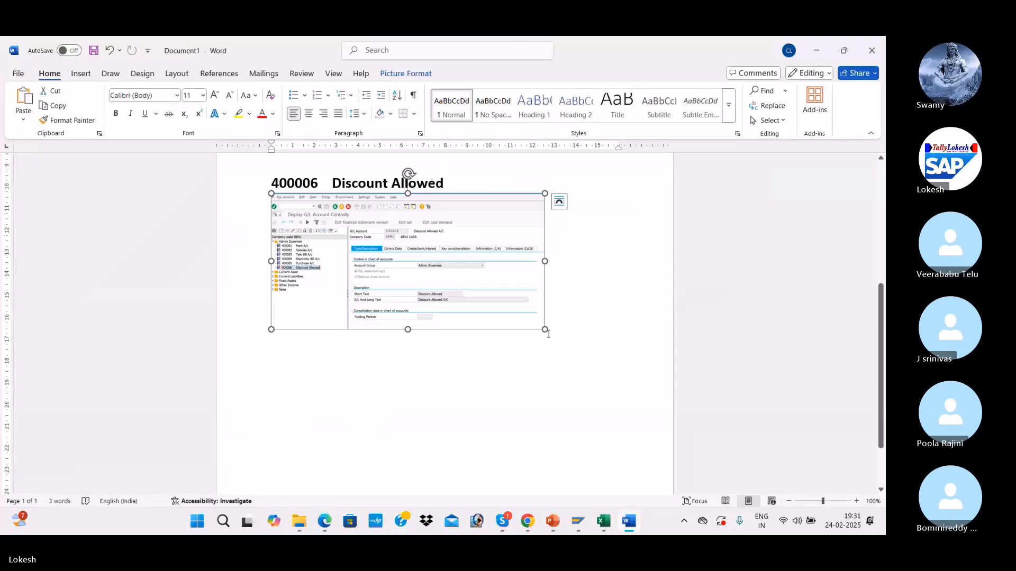
drag(562, 343, 603, 359)
scroll(585, 358, down, 2)
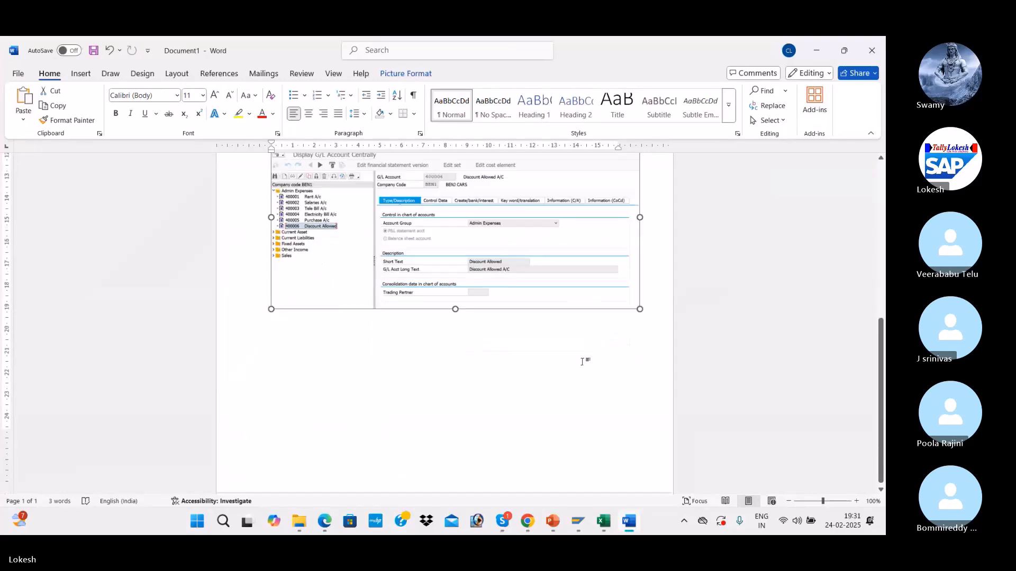
scroll(551, 356, up, 6)
scroll(547, 356, down, 5)
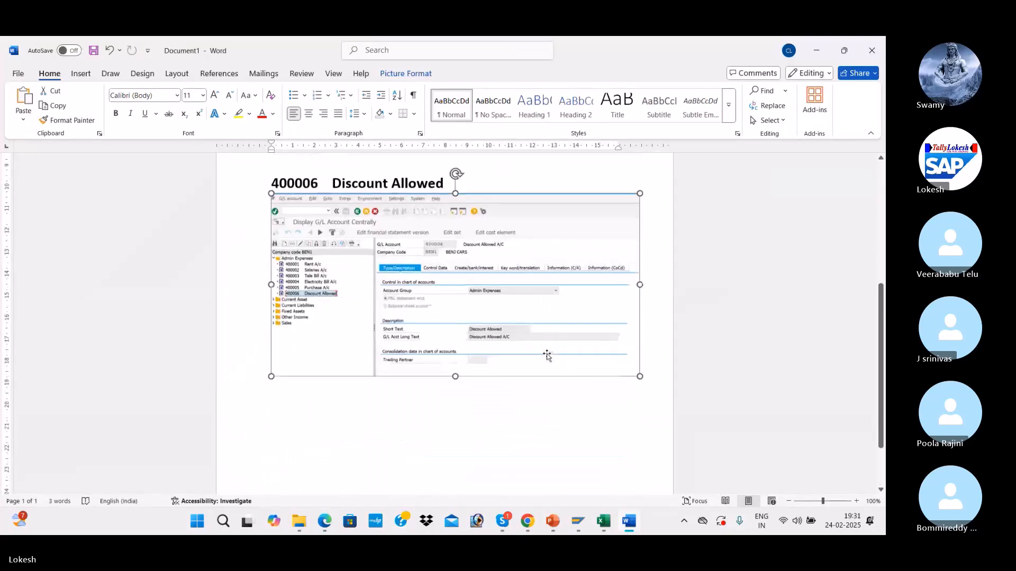
scroll(547, 354, down, 1)
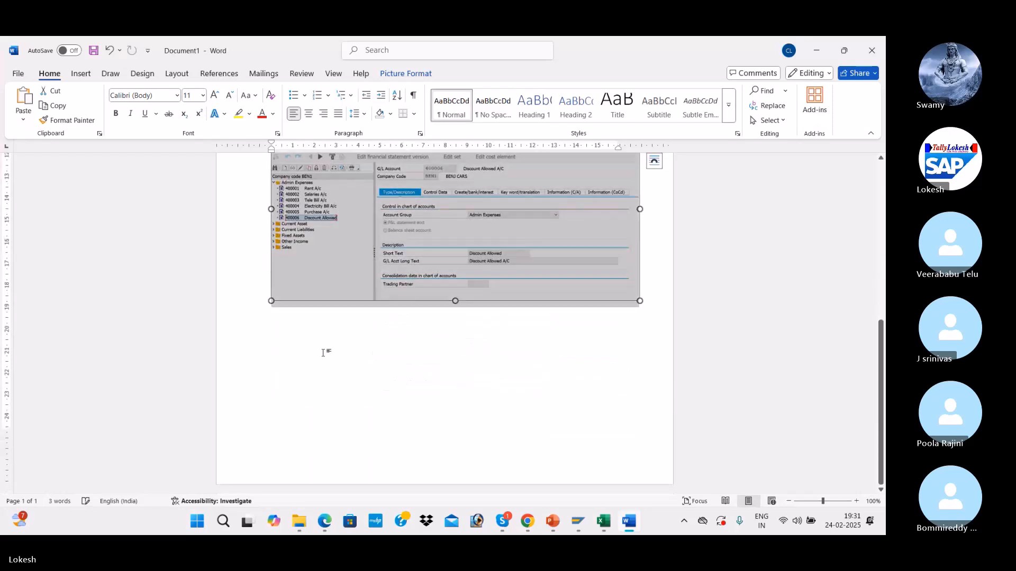
Step: Undo a stray paste below the screenshot and return to SAP
click(375, 356)
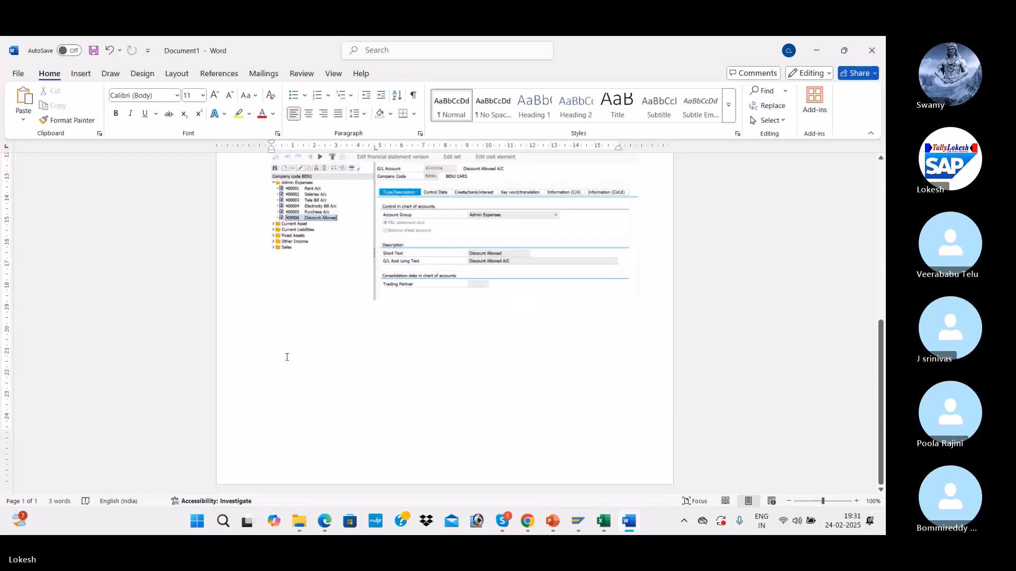
text(400006   Discount Allowed)
key(ctrl+z)
key(alt+Tab)
key(alt+Tab)
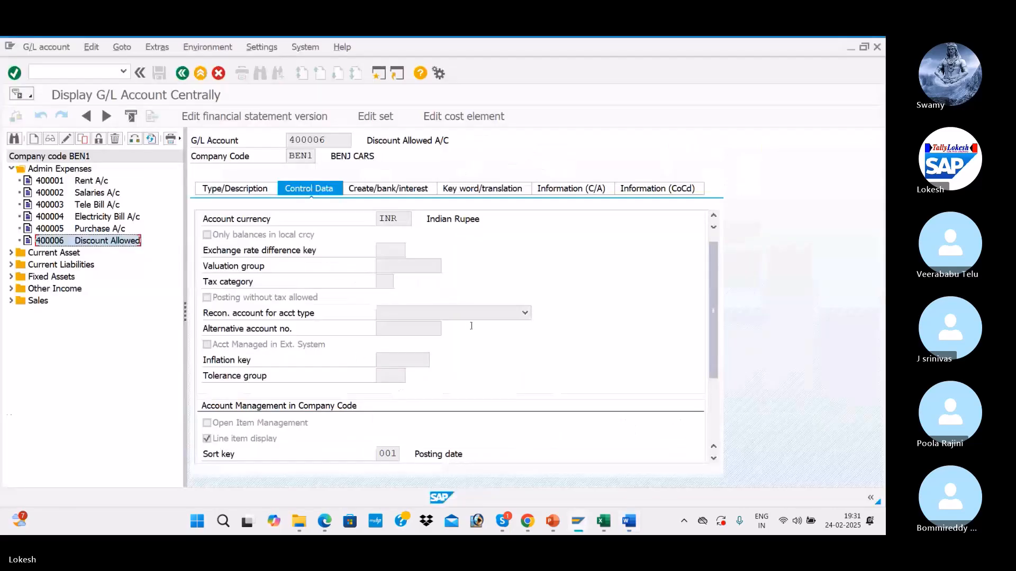
Step: Snip the account details area and undo an unwanted paste in Word
key(super+shift+s)
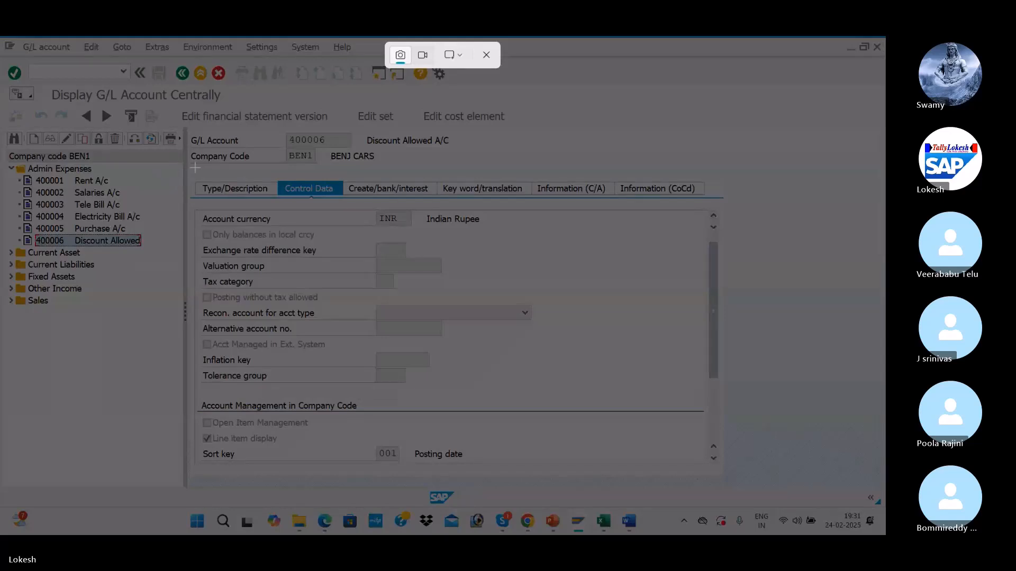
drag(181, 168, 529, 505)
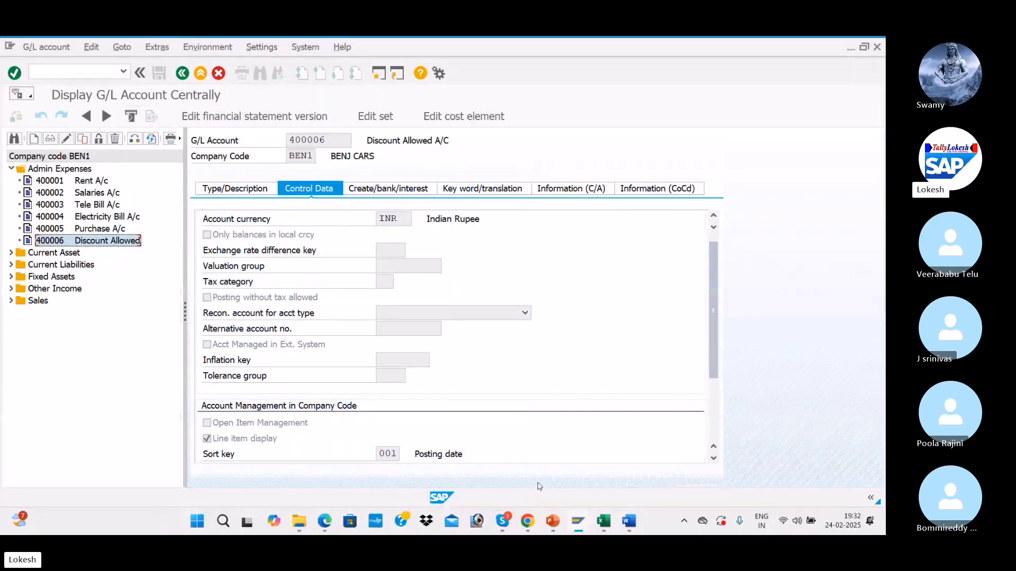
key(alt+Tab)
text(400006    Discount Allowed)
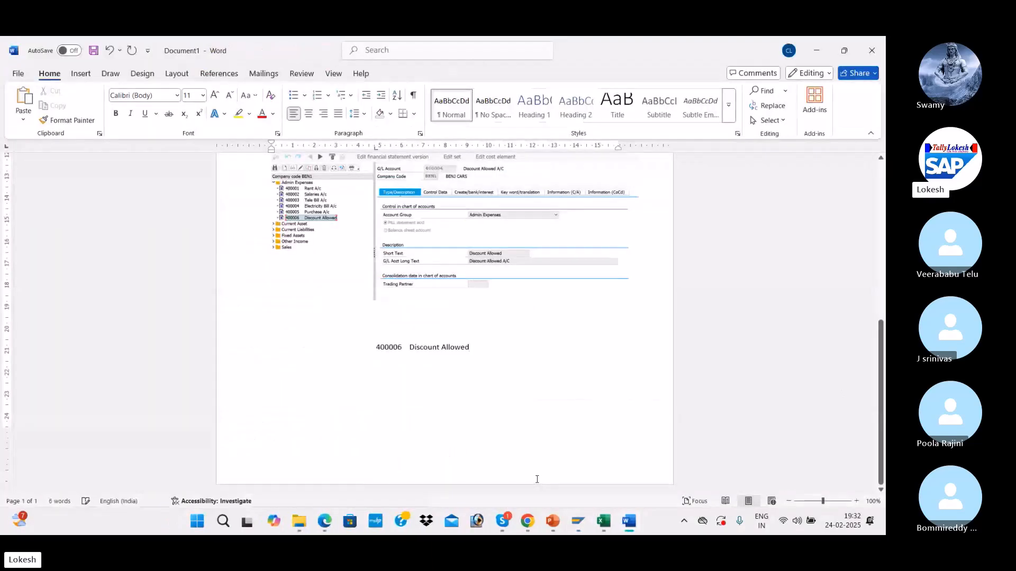
key(ctrl+z)
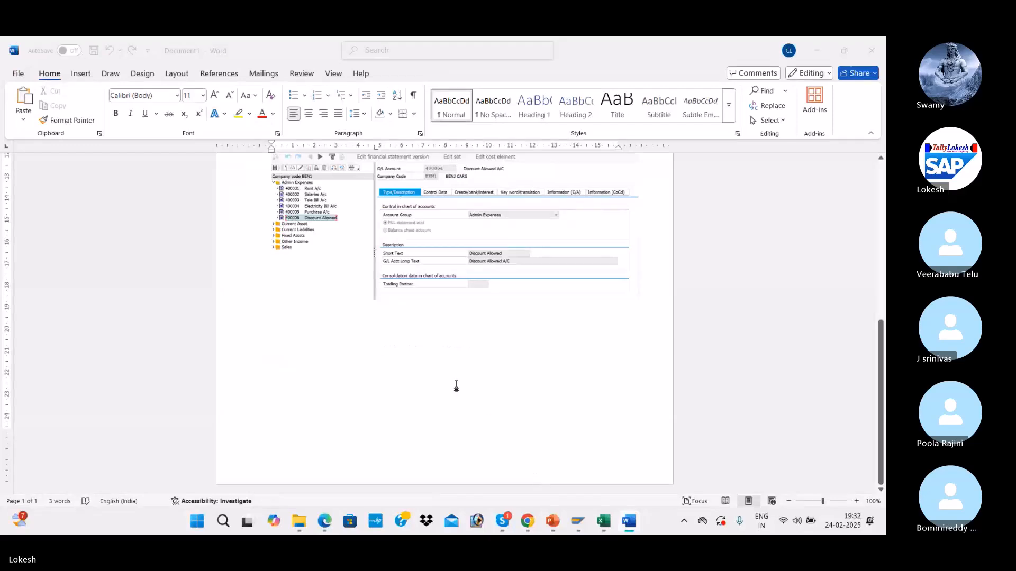
key(alt+Tab)
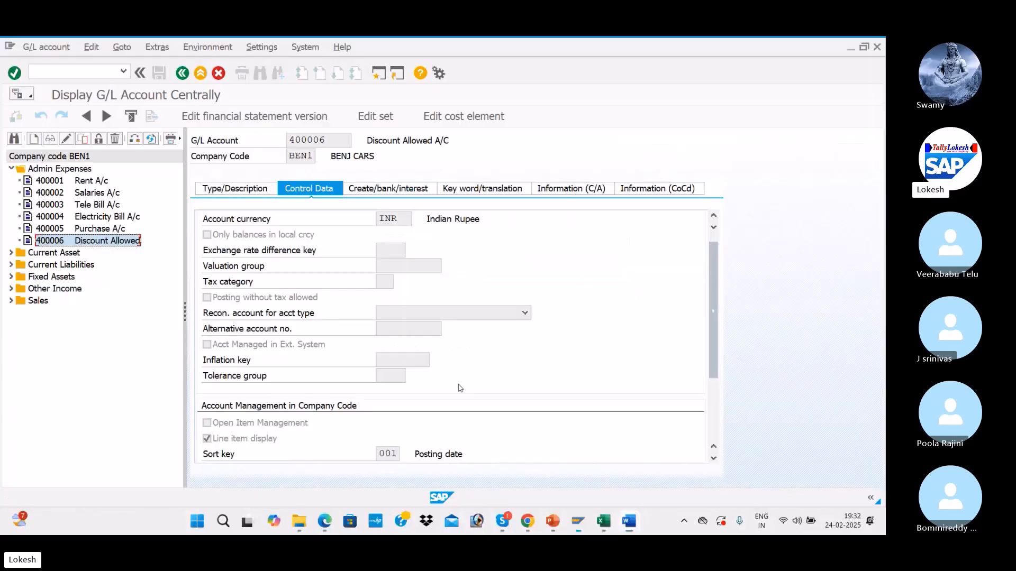
Step: Capture the Control Data details of account 400006 with the Snipping Tool
click(223, 523)
text(SN)
click(510, 291)
click(317, 240)
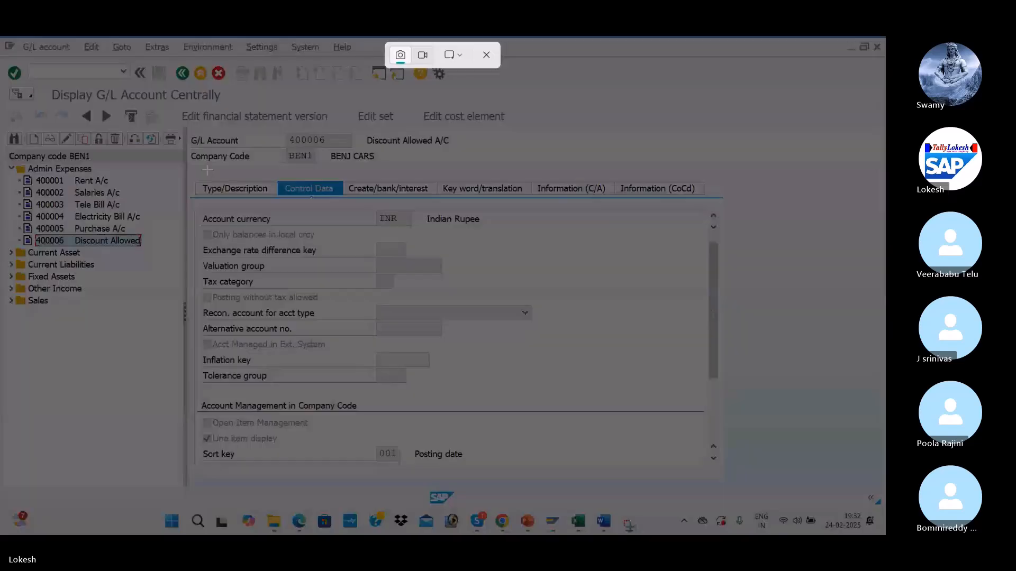
drag(173, 173, 529, 504)
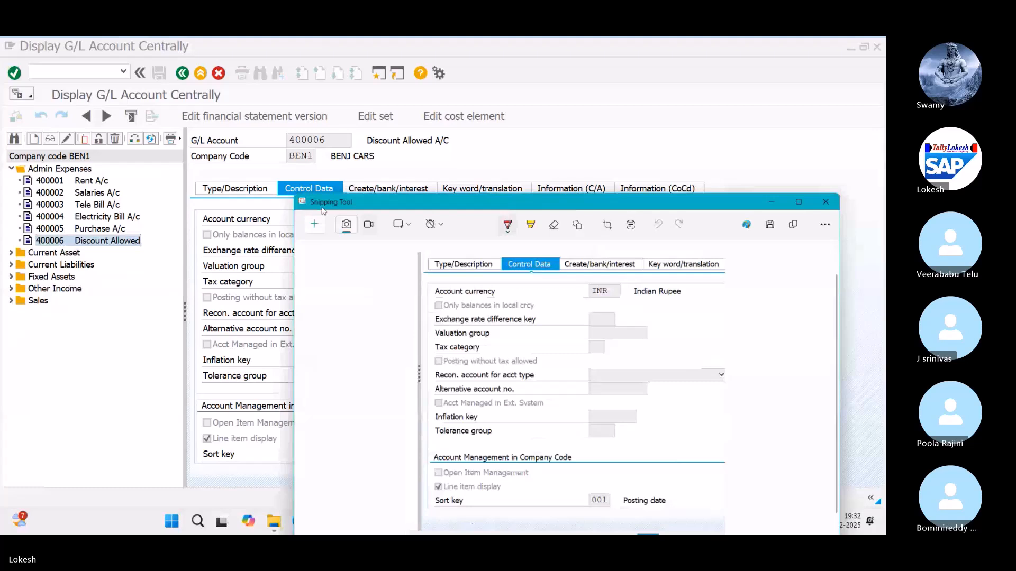
scroll(649, 245, down, 1)
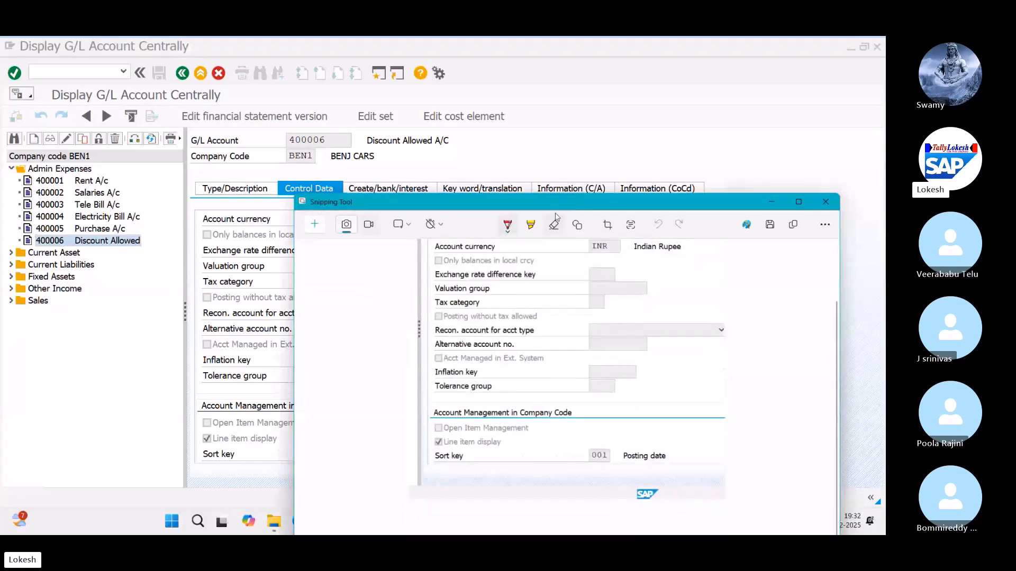
Step: Save the capture to the Desktop as '1' and return to Word
click(769, 225)
scroll(344, 307, up, 3)
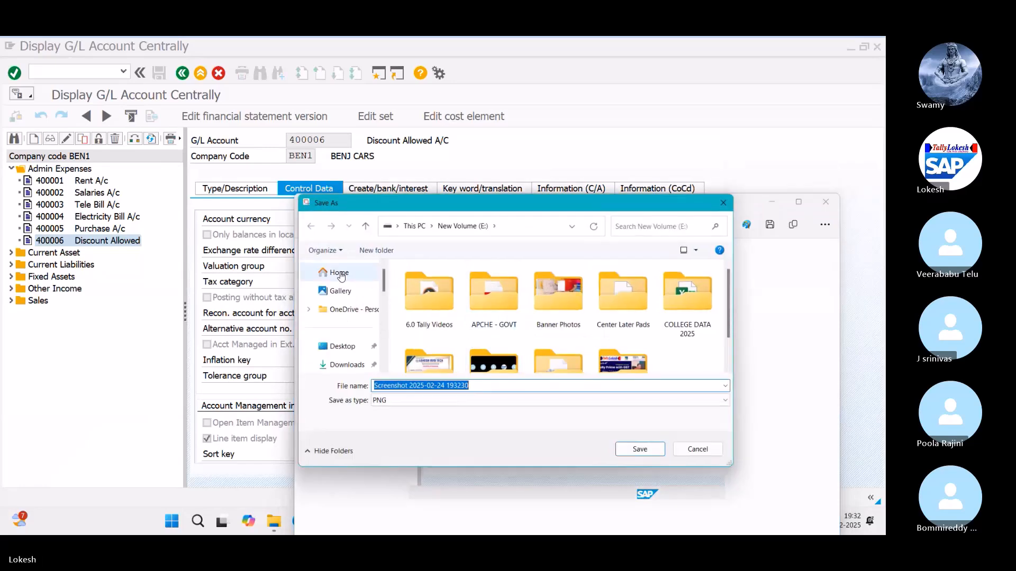
click(350, 347)
click(483, 385)
text(1)
key(Return)
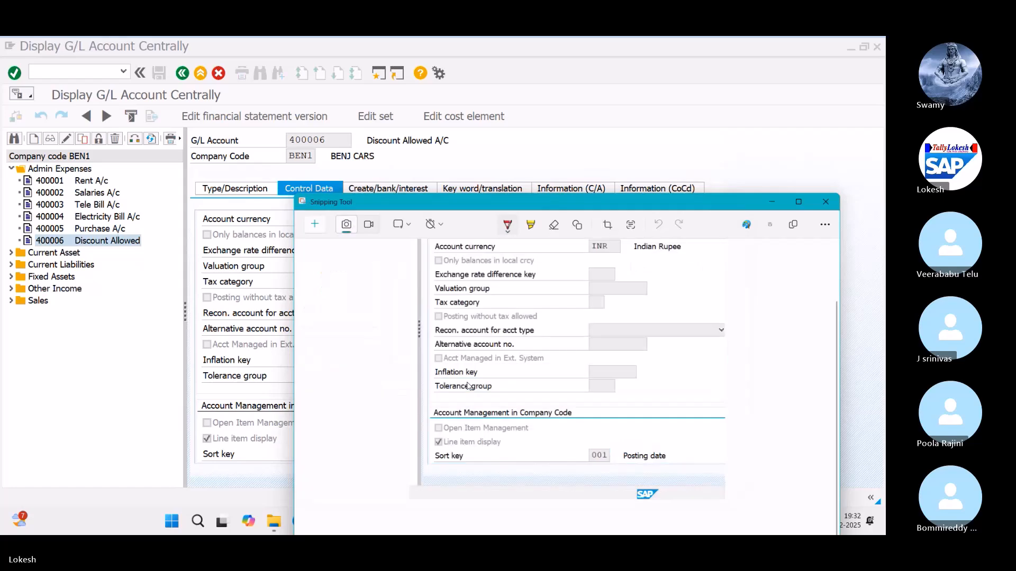
key(alt+Tab)
key(Tab)
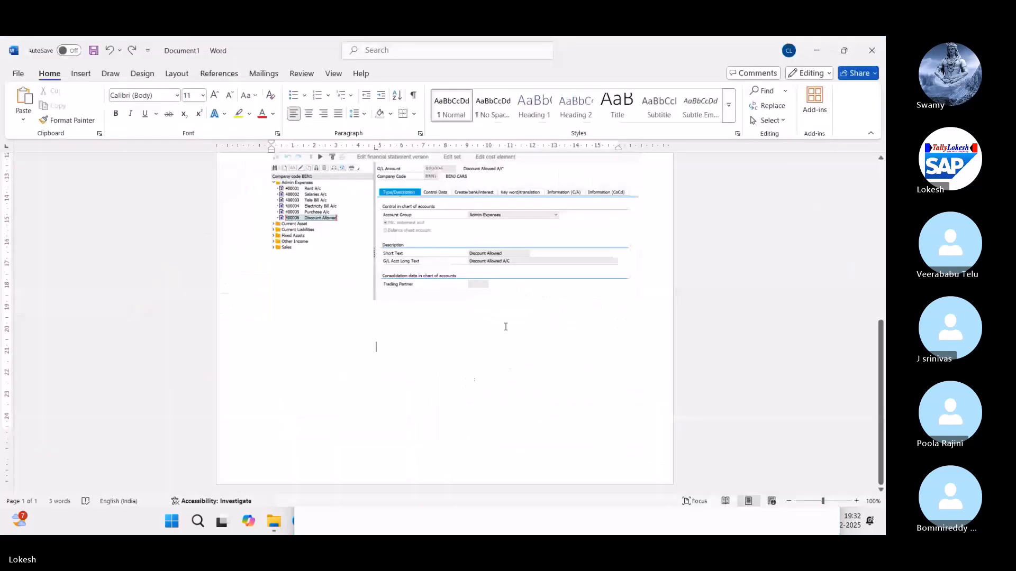
Step: Insert picture '1' from the Desktop, then undo a trial resize
click(398, 240)
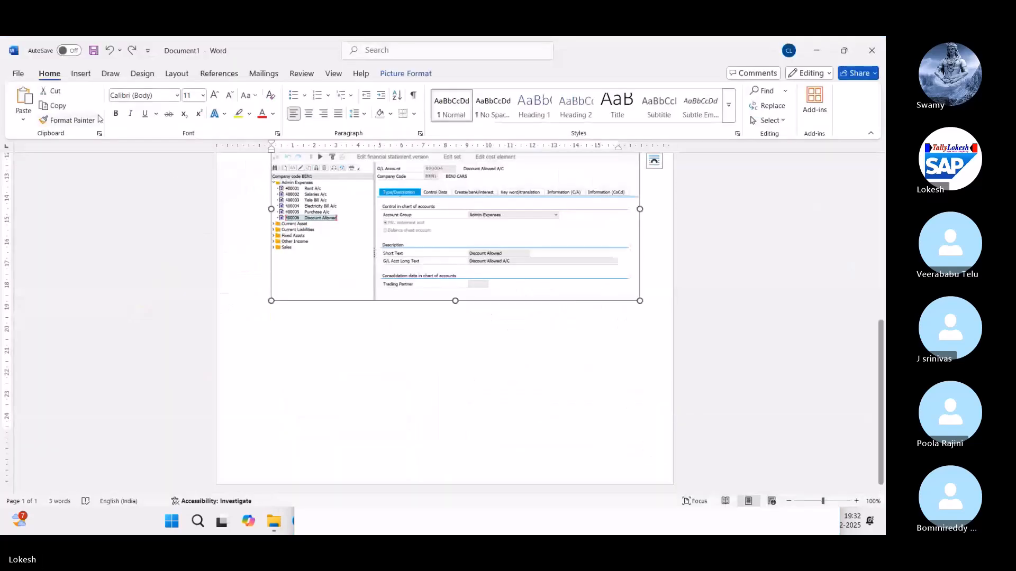
click(83, 74)
click(140, 105)
click(162, 158)
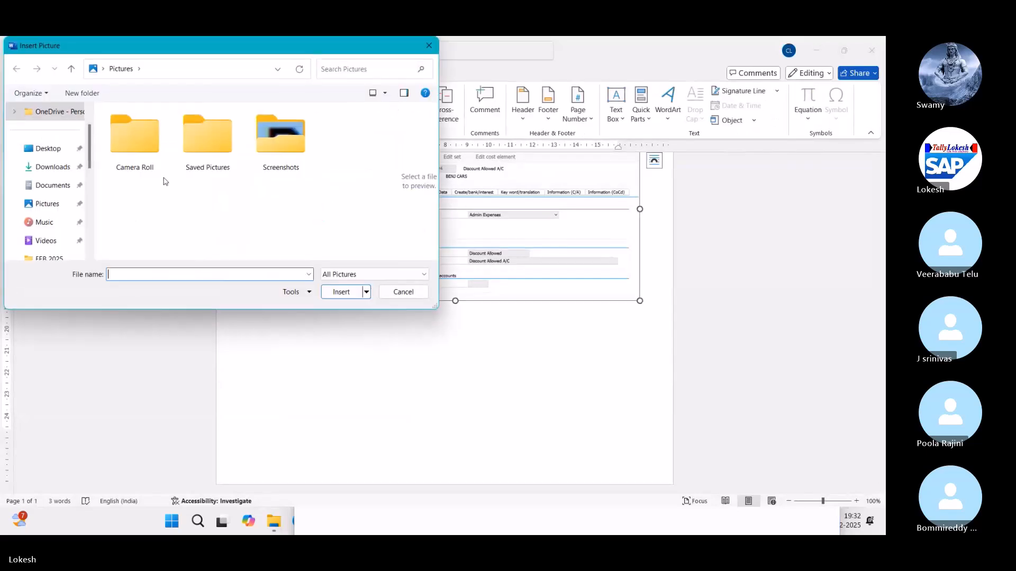
click(48, 148)
click(134, 139)
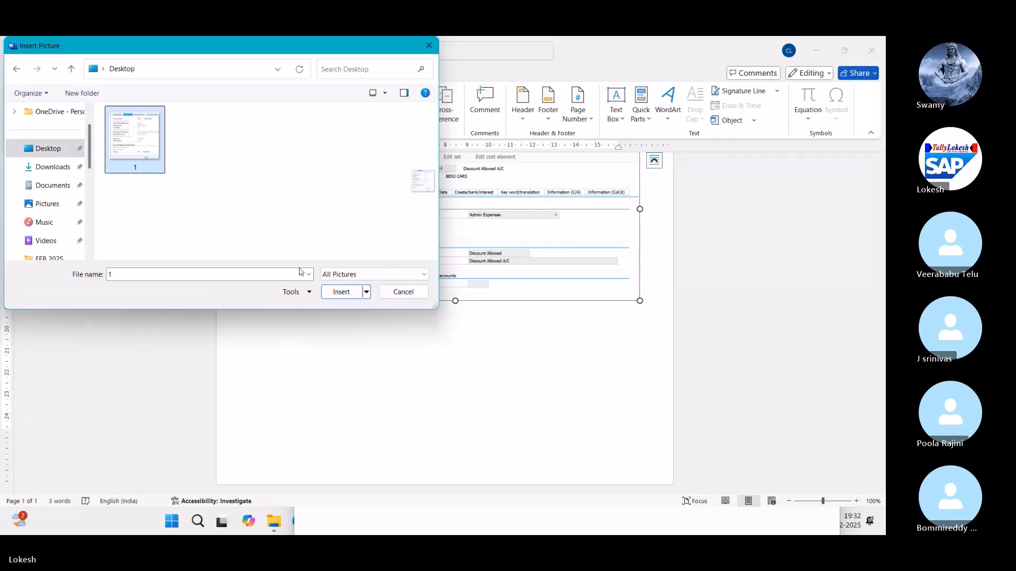
click(340, 292)
scroll(515, 390, down, 5)
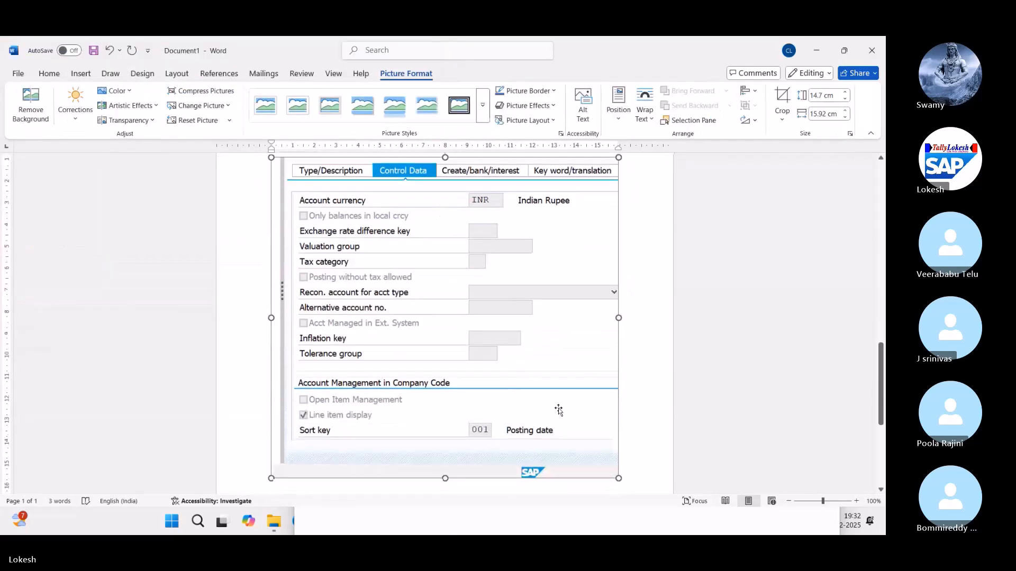
drag(614, 476, 387, 264)
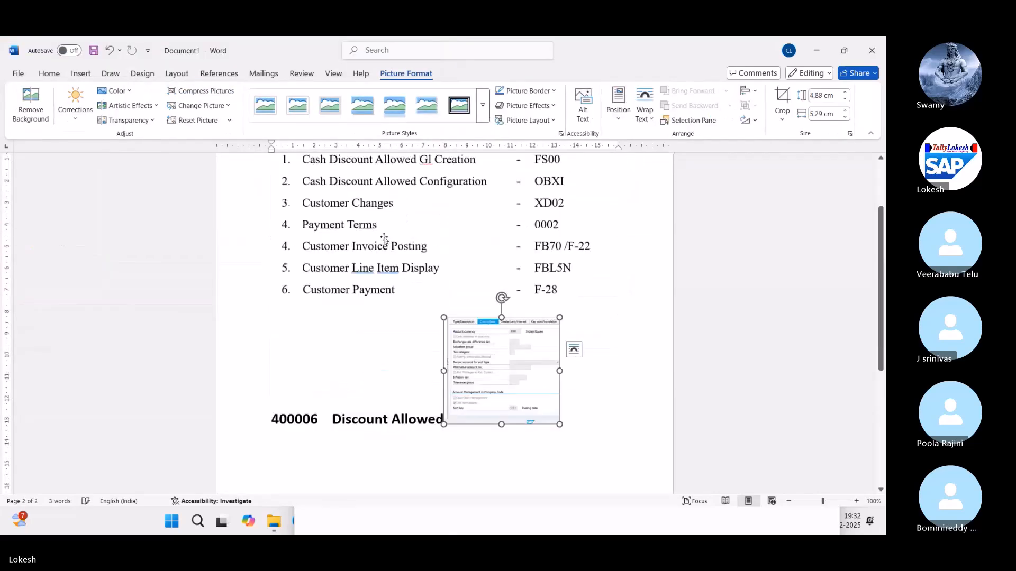
scroll(380, 307, down, 10)
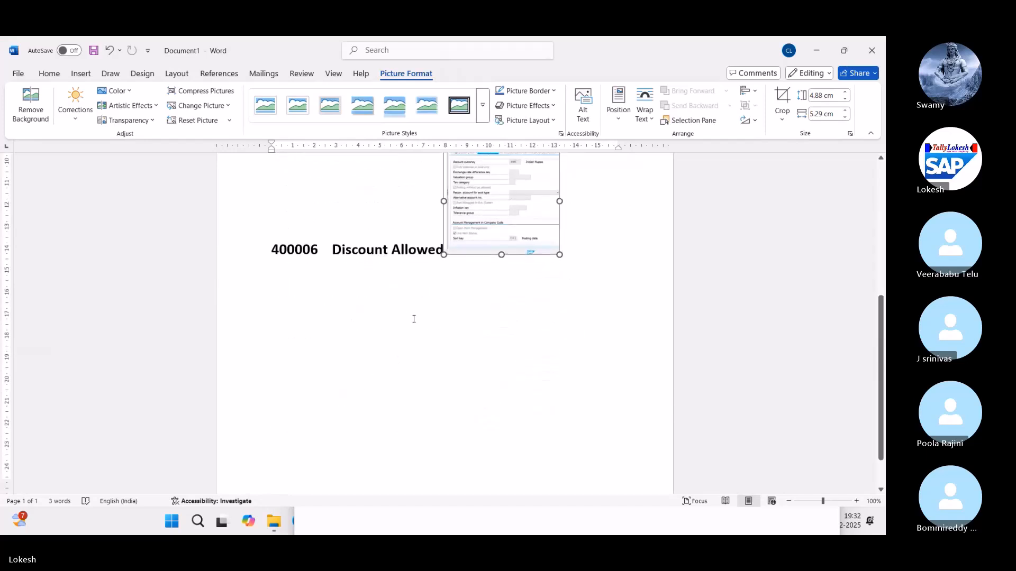
key(ctrl+z)
Step: Delete the 400006 Discount Allowed heading and shrink the screenshot, then undo these edits
click(451, 230)
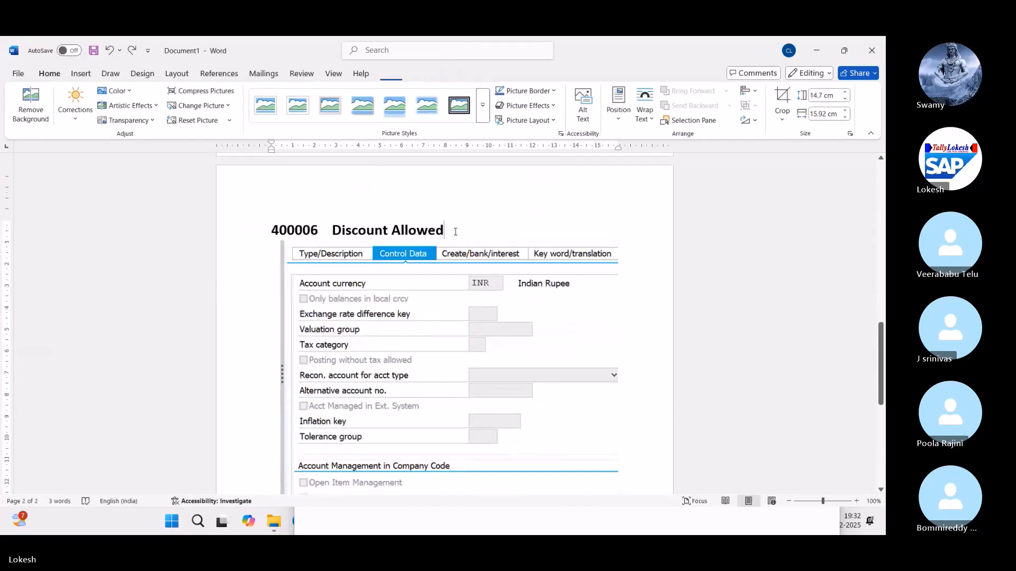
drag(445, 231, 272, 229)
key(Delete)
click(498, 440)
drag(618, 485, 544, 417)
scroll(518, 416, up, 2)
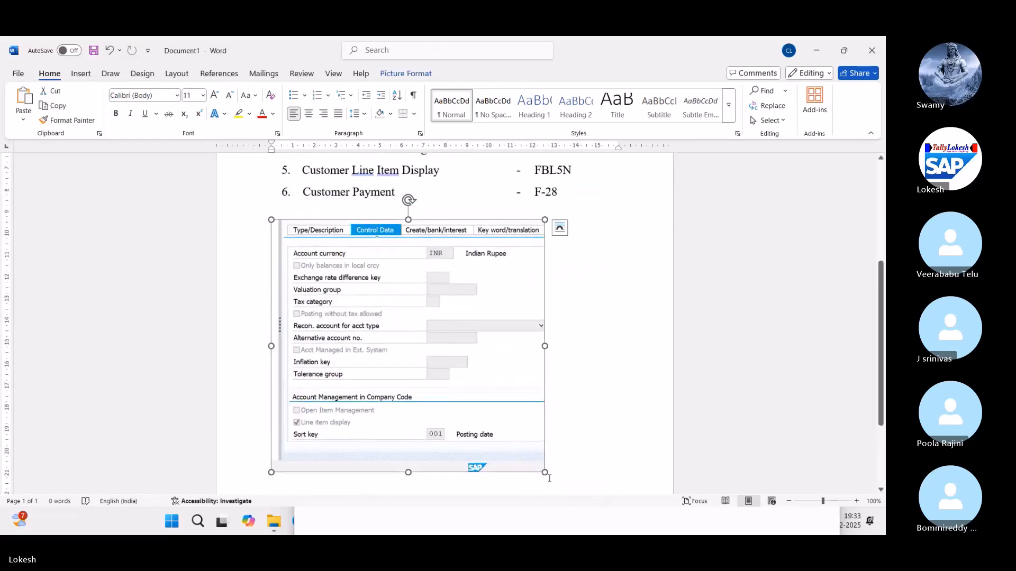
scroll(524, 445, down, 4)
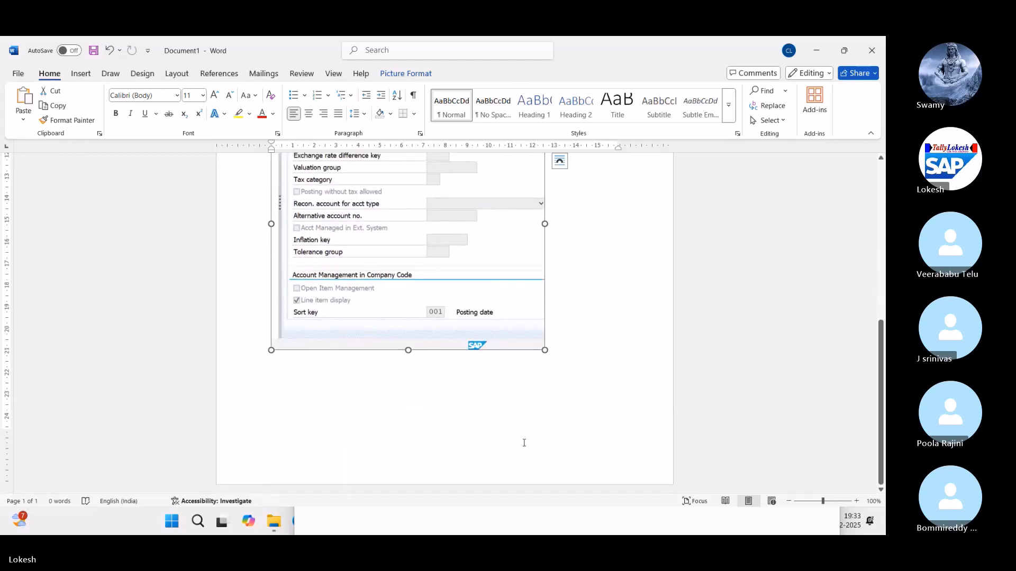
key(ctrl+z)
key(ctrl+z)
scroll(453, 424, down, 5)
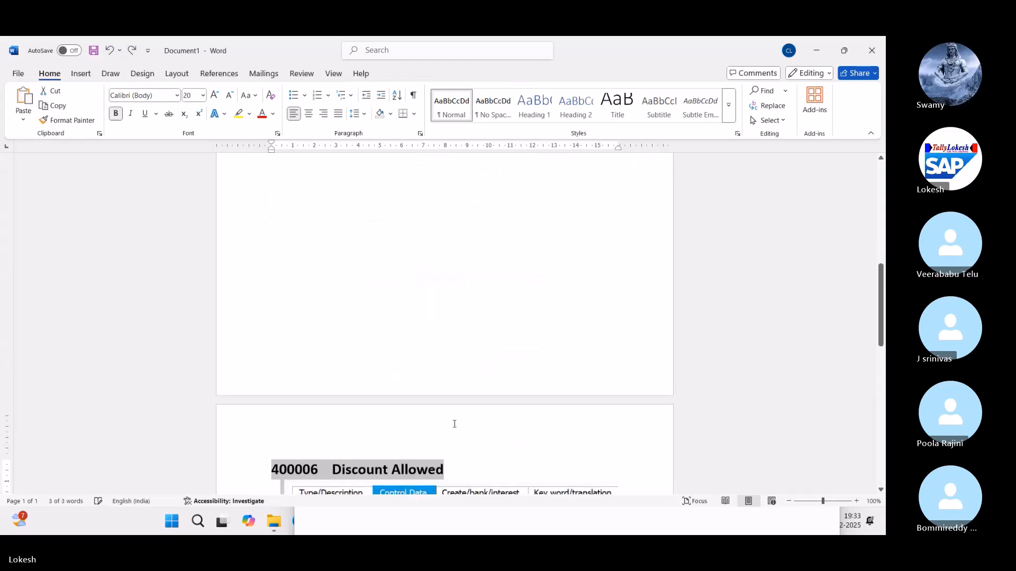
key(ctrl+z)
key(ctrl+z)
key(ctrl+z)
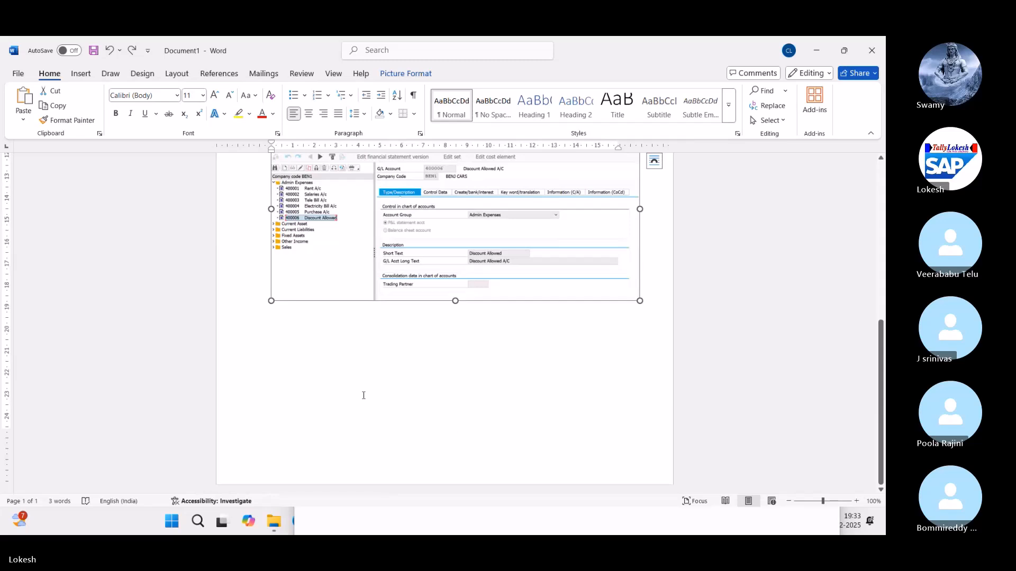
Step: Add blank lines to reach page 2 and paste the Control Data screenshot there
click(352, 392)
key(Return)
key(Return)
key(Return)
key(Return)
key(Return)
key(Return)
key(Return)
key(Return)
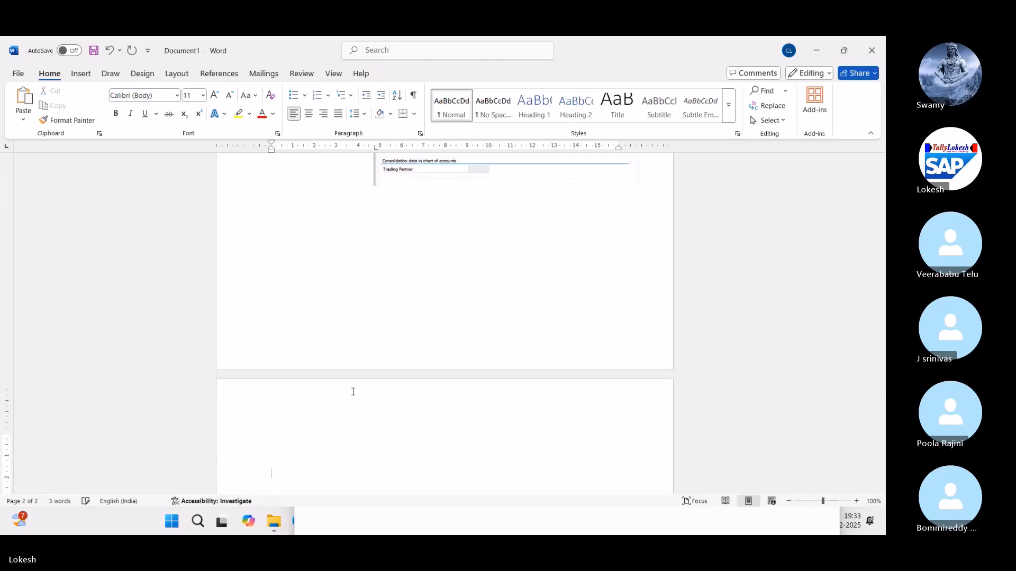
key(ctrl+v)
Step: Shrink the Control Data screenshot on page 2
scroll(353, 392, down, 1)
click(443, 341)
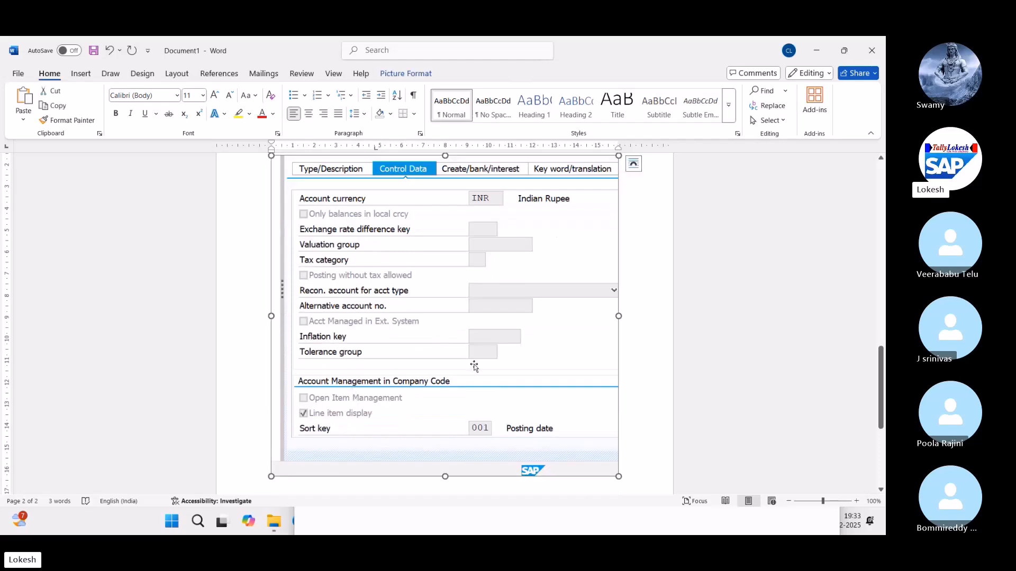
drag(619, 477, 468, 358)
drag(484, 423, 423, 379)
scroll(422, 374, up, 2)
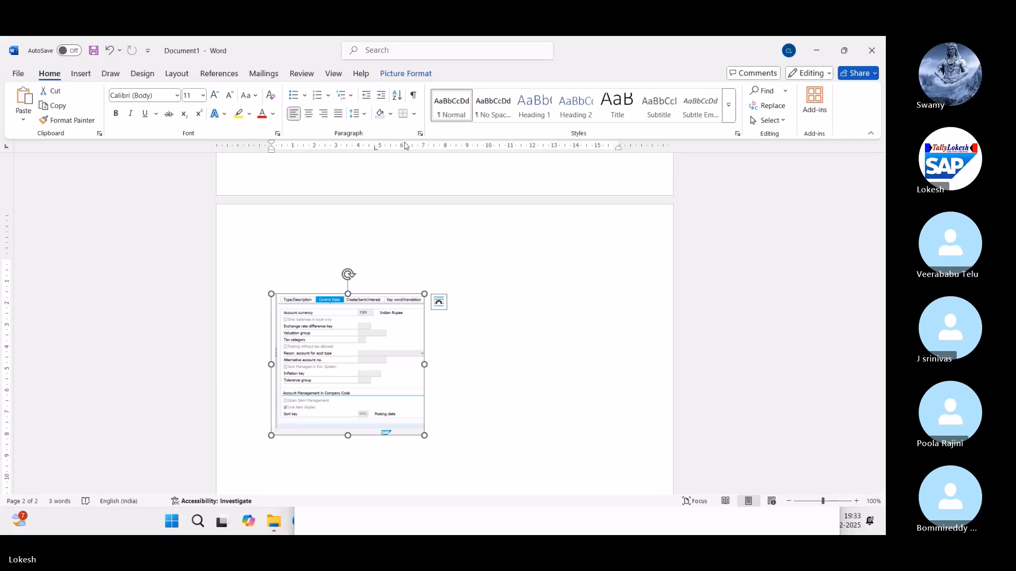
drag(373, 359, 428, 238)
scroll(441, 268, up, 3)
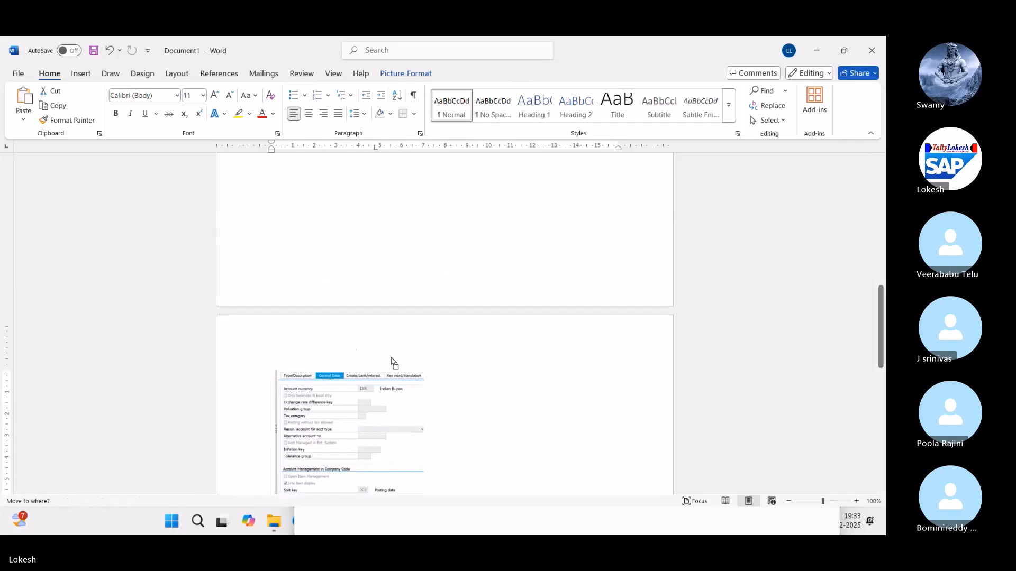
scroll(458, 318, up, 2)
scroll(438, 308, down, 2)
scroll(442, 324, down, 3)
scroll(395, 397, up, 3)
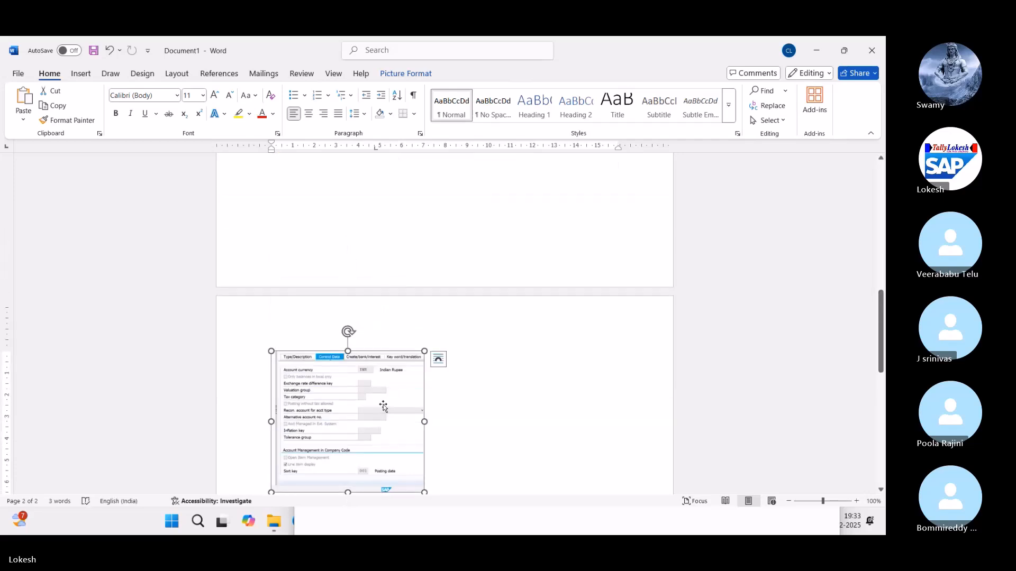
Step: Remove the screenshot from page 2, paste it back, and drag it beside the 400006 heading
key(Delete)
scroll(386, 402, up, 4)
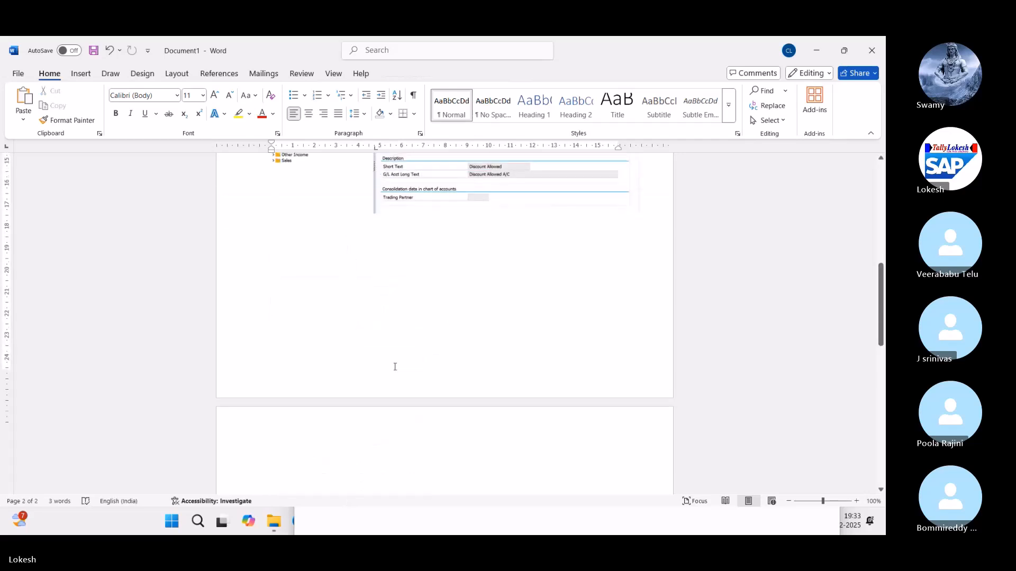
key(ctrl+v)
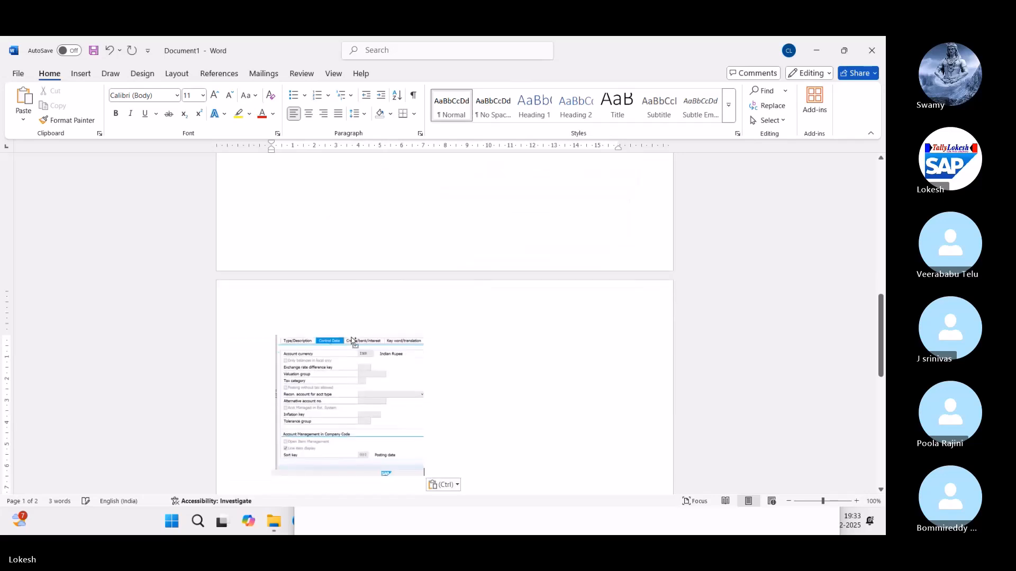
drag(375, 391, 432, 230)
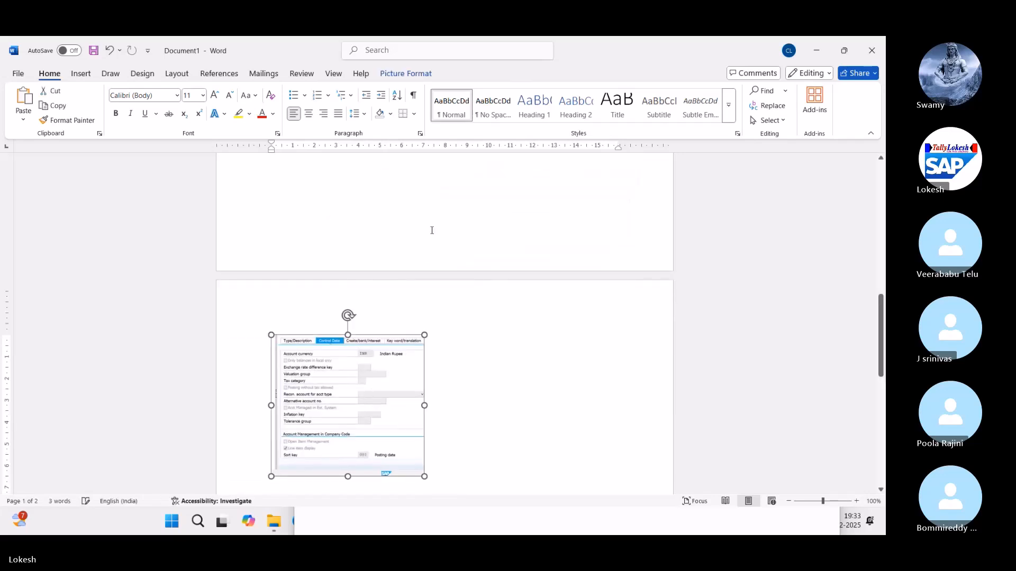
drag(460, 170, 460, 164)
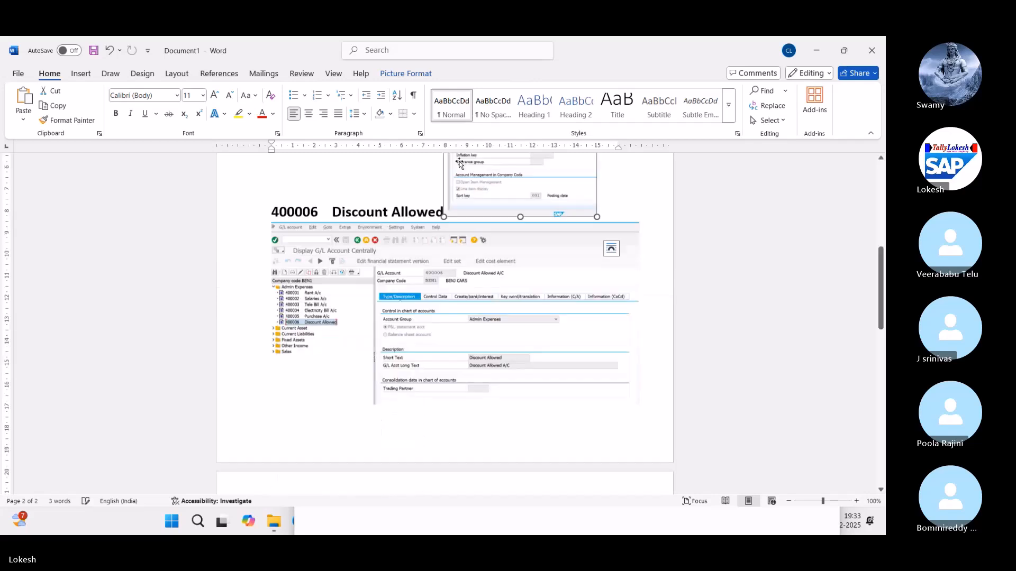
scroll(472, 178, up, 3)
scroll(503, 266, down, 1)
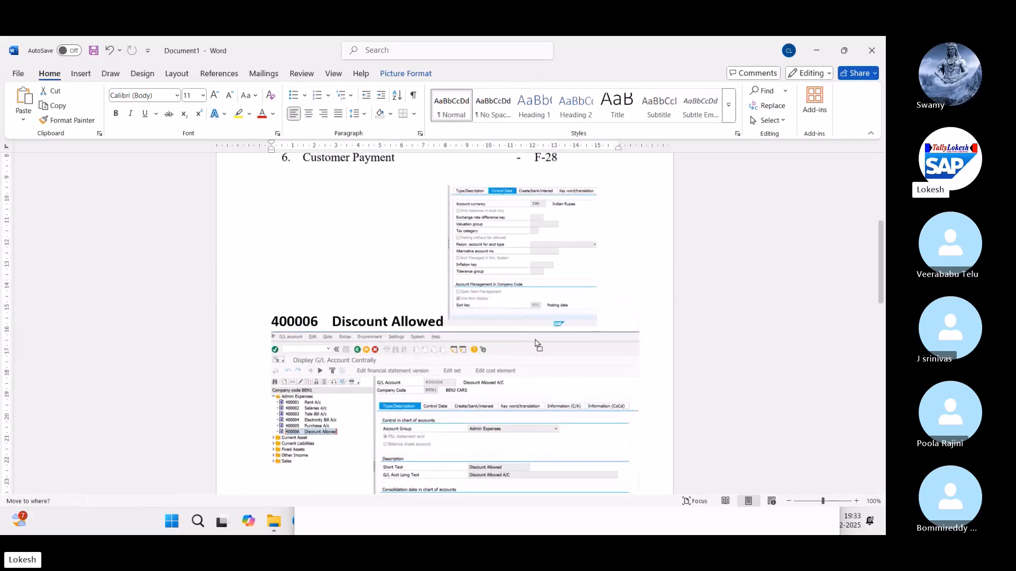
Step: Give the Control Data picture a middle-right position with text wrapping
click(408, 74)
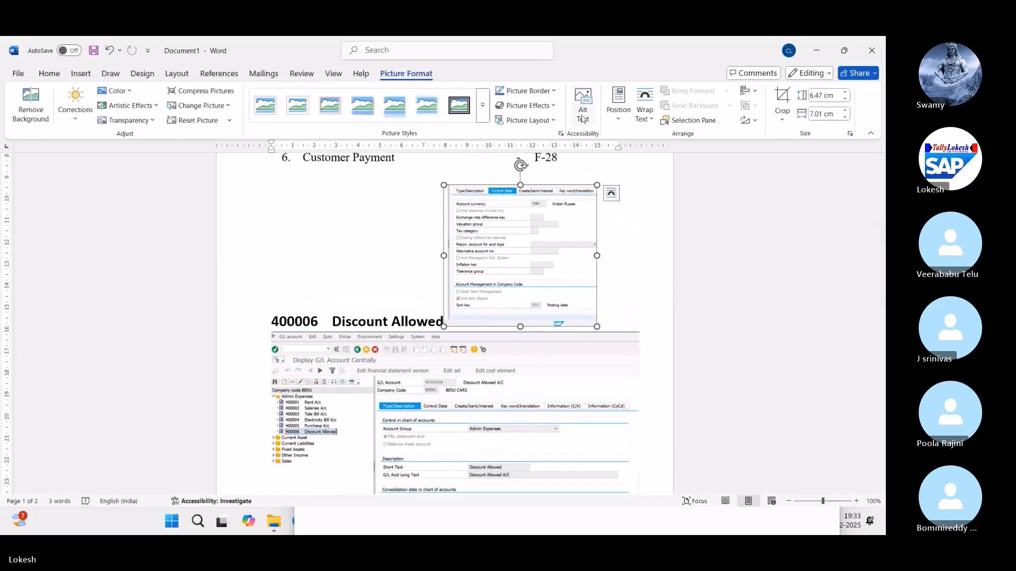
click(617, 111)
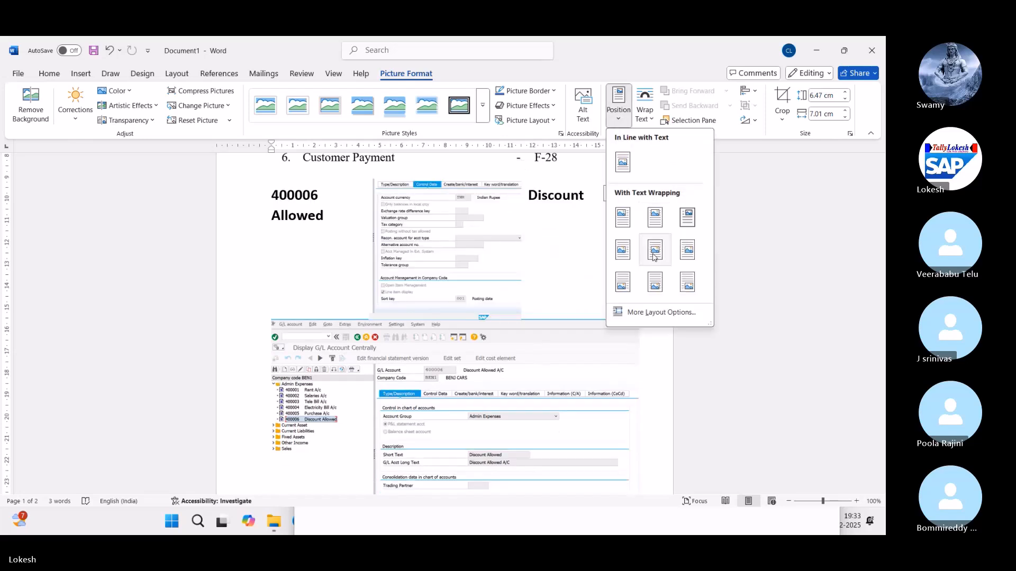
click(683, 260)
mouse_move(561, 232)
mouse_down()
mouse_move(570, 303)
mouse_move(567, 240)
mouse_up()
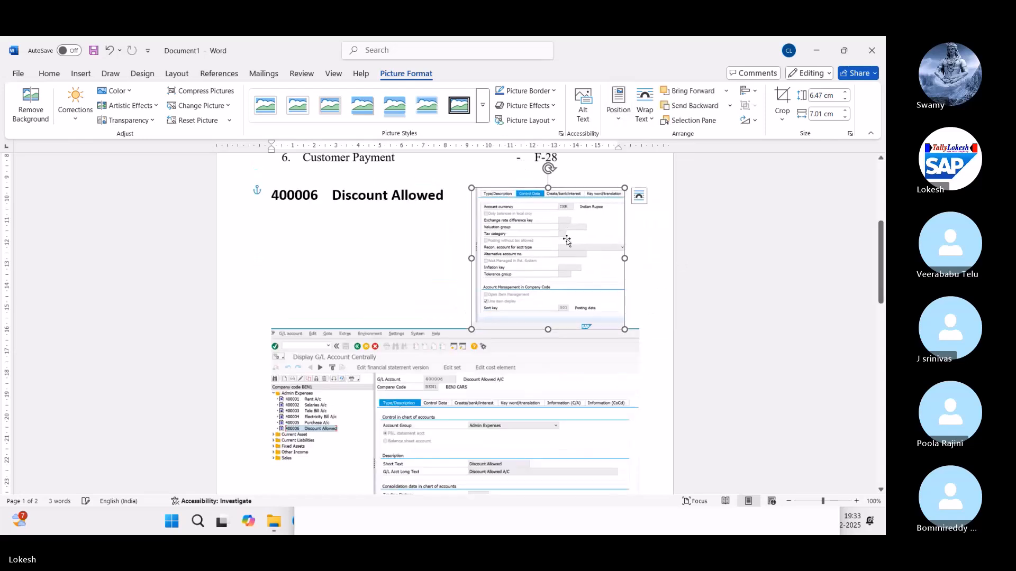
Step: Drag the Control Data screenshot below the larger Discount Allowed screenshot and deselect it
click(503, 410)
scroll(503, 410, down, 2)
click(561, 247)
scroll(559, 249, up, 2)
drag(557, 295, 585, 332)
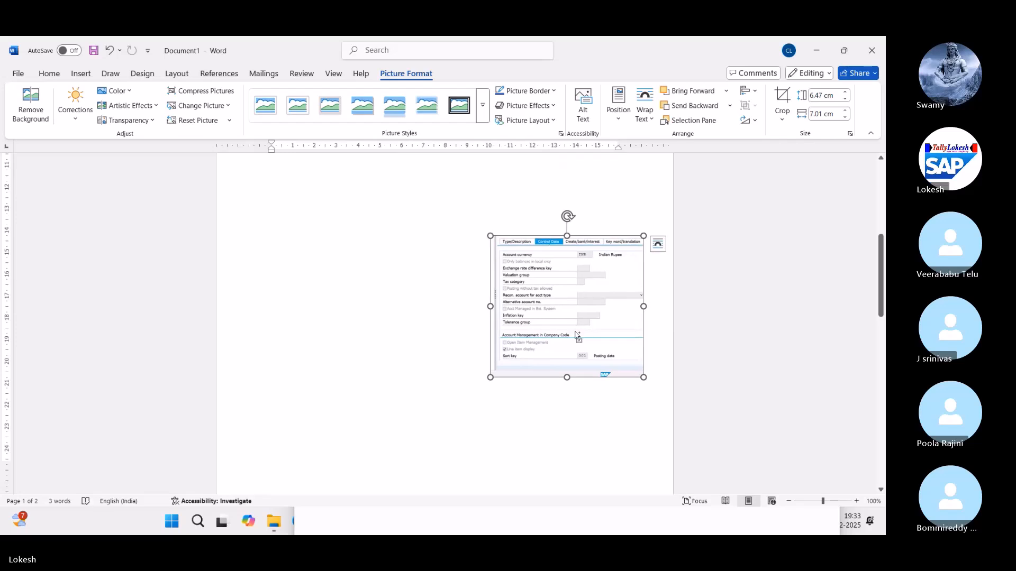
scroll(578, 335, down, 4)
click(578, 335)
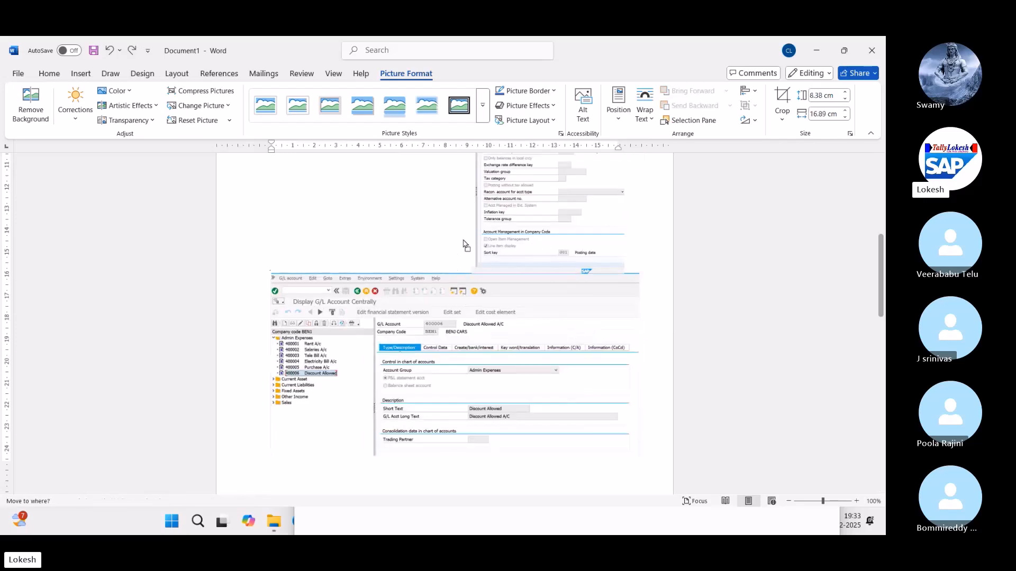
click(521, 226)
drag(540, 215, 484, 340)
scroll(485, 340, down, 3)
drag(492, 278, 478, 363)
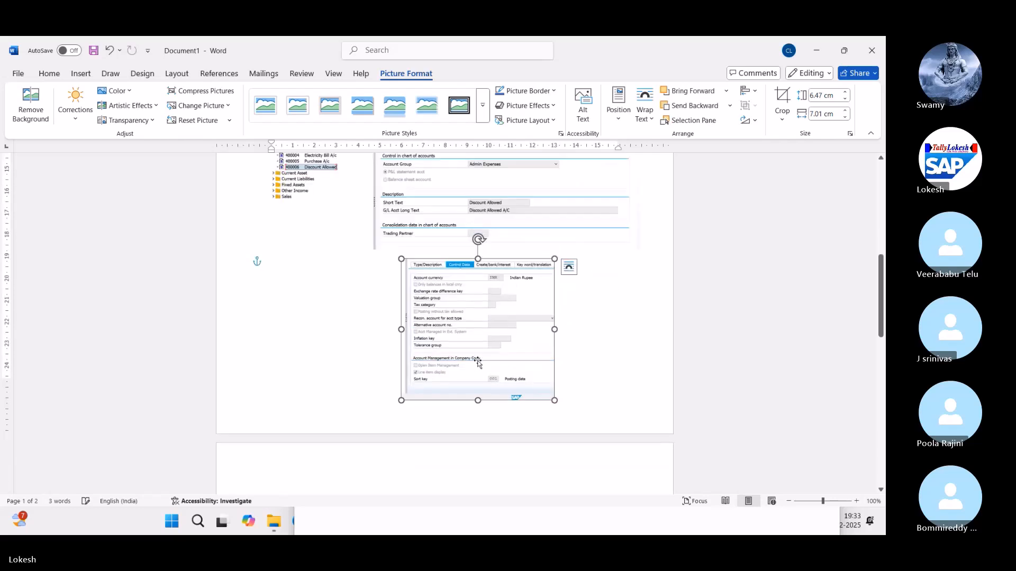
click(591, 337)
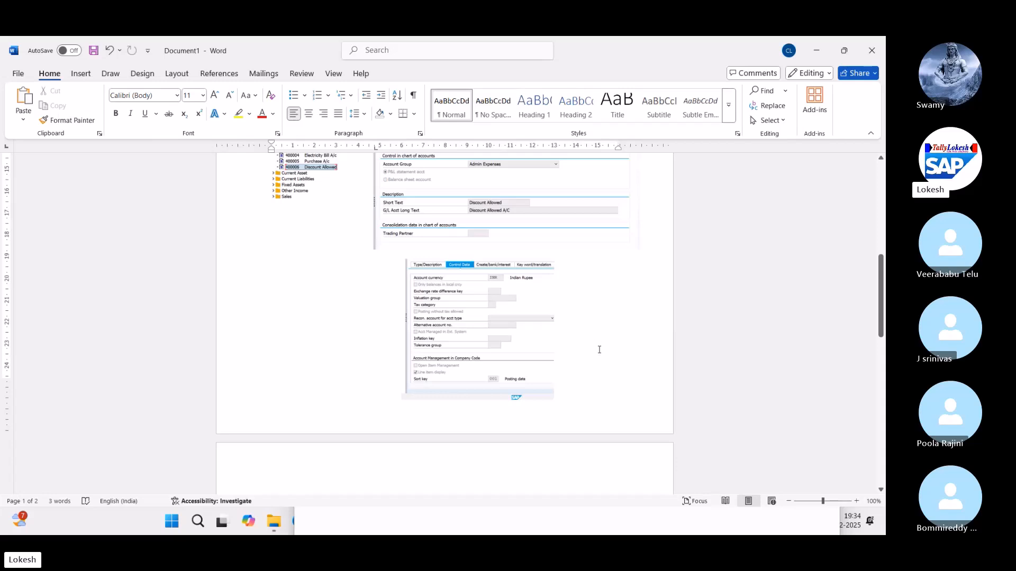
Step: Close the Snipping Tool window
scroll(587, 367, down, 4)
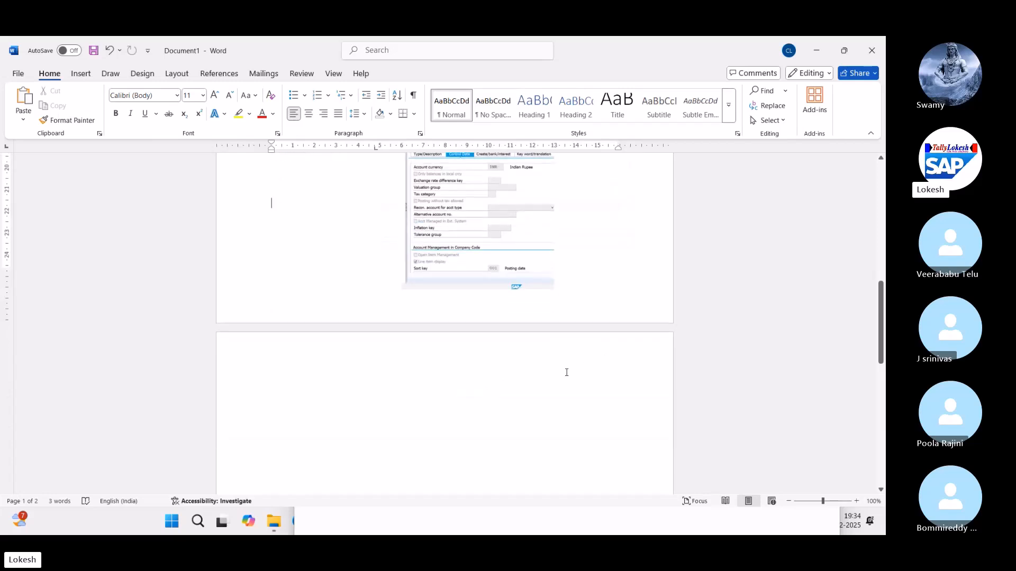
key(alt+Tab)
click(827, 203)
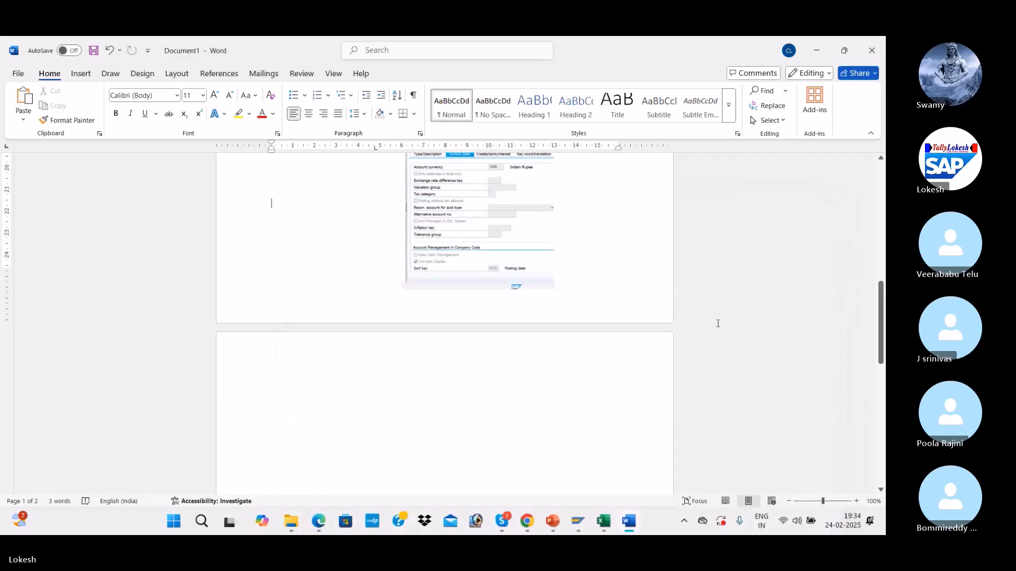
Step: Show account 400006's Create/bank/interest tab with field status group G001 in SAP
key(alt+Tab)
key(alt+Tab)
key(alt+Tab)
key(alt+Tab)
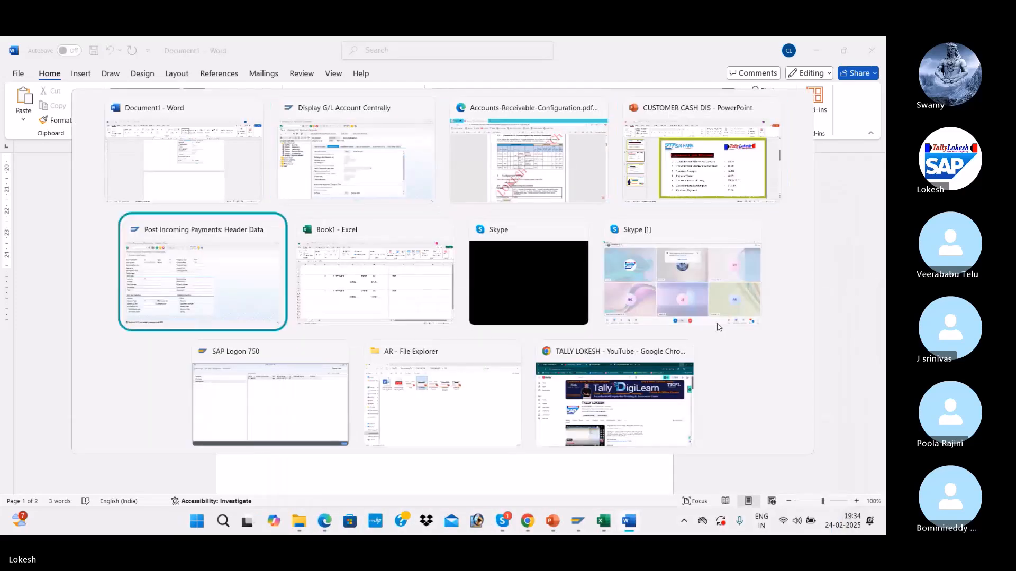
key(alt+Tab)
key(alt+Tab)
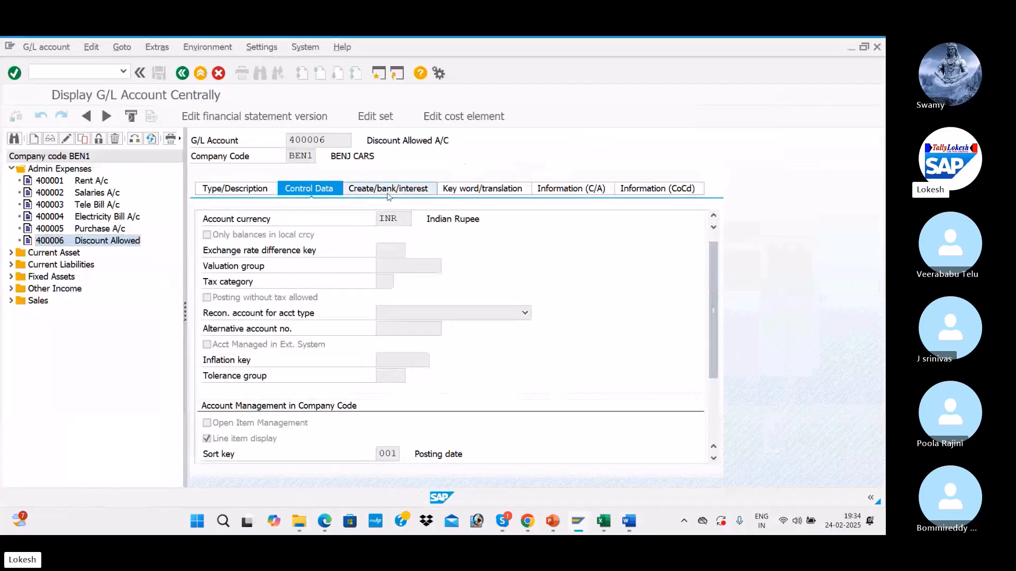
click(388, 194)
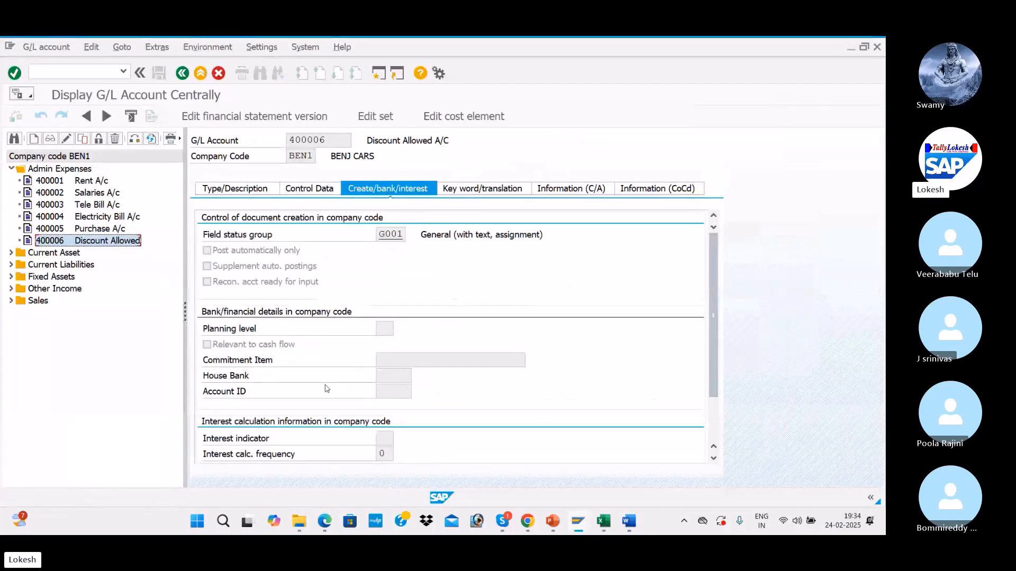
click(225, 523)
Step: Snip account 400006's Create/bank/interest tab (field status group G001) and save it as PNG '2' on the Desktop
text(SN)
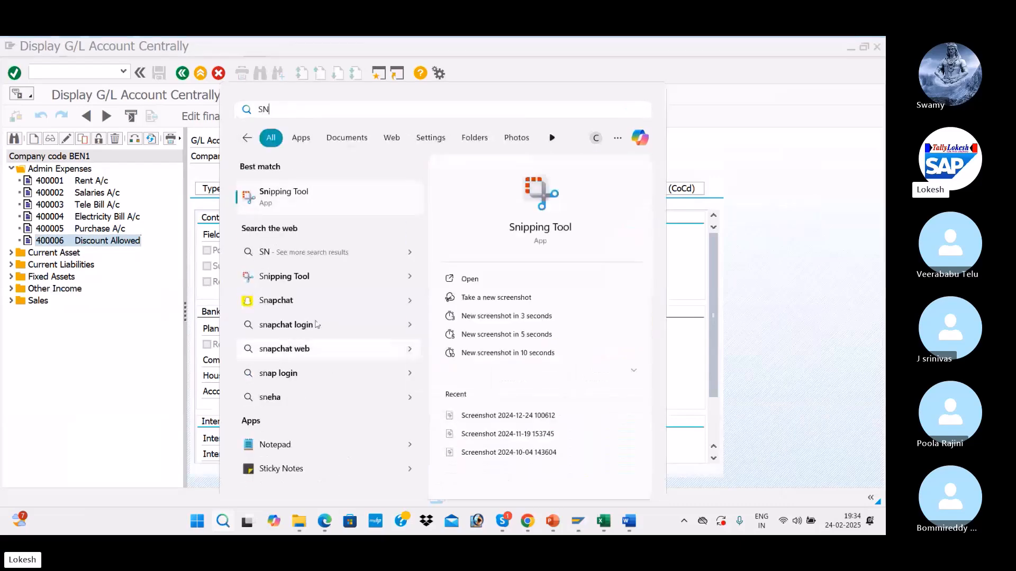
click(468, 279)
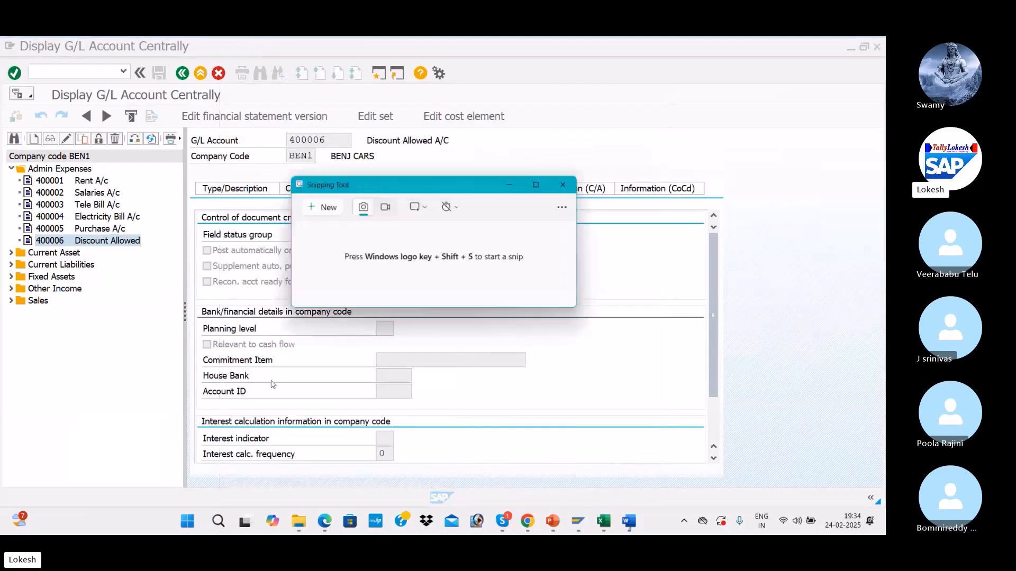
click(324, 206)
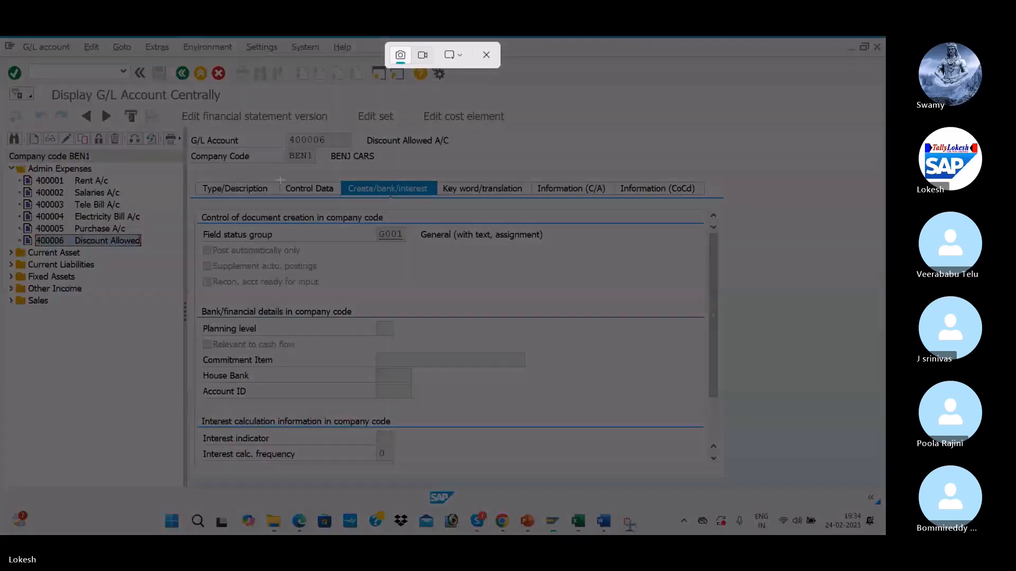
drag(182, 178, 513, 486)
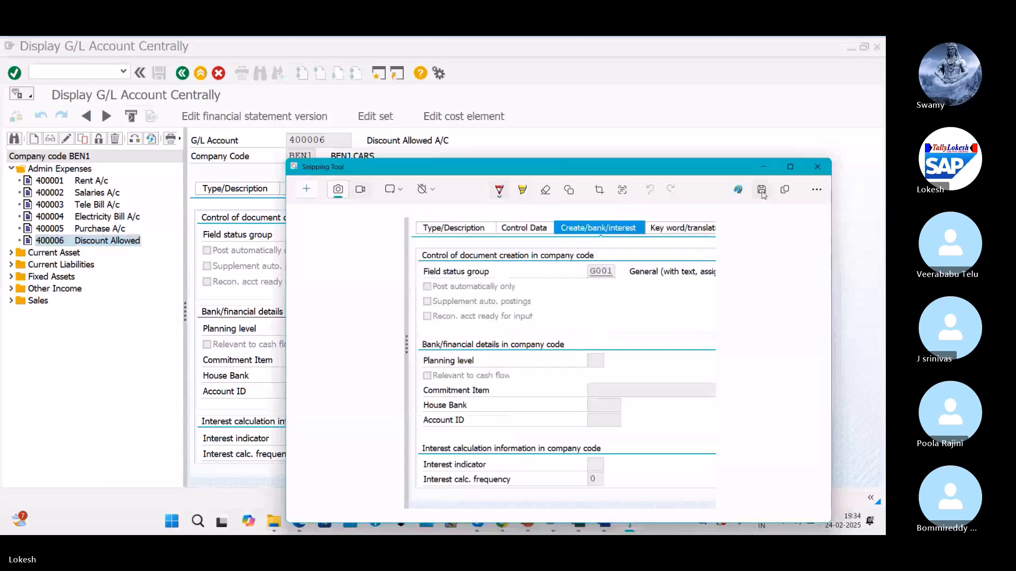
click(761, 190)
text(2)
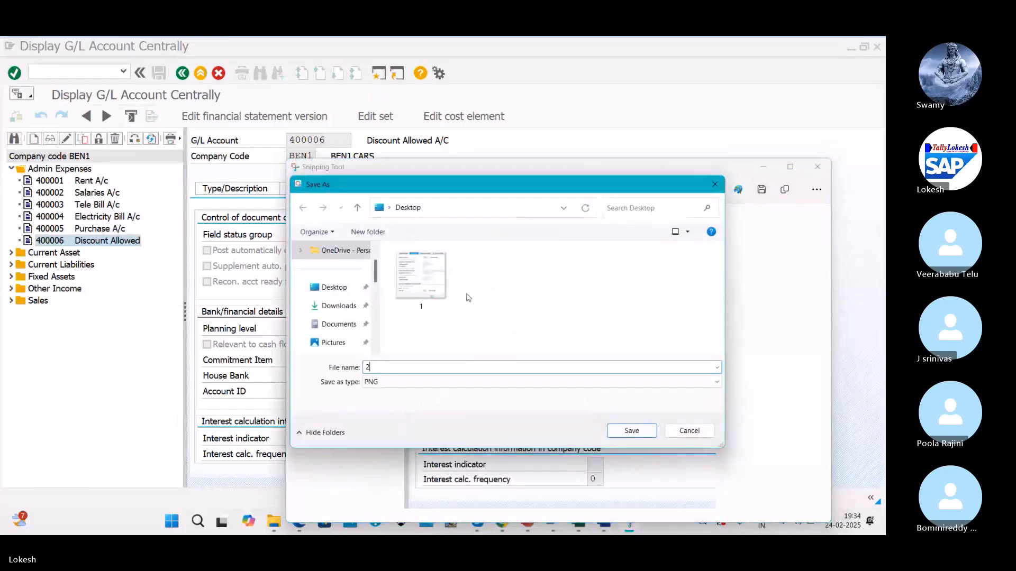
key(Return)
key(alt+Tab)
key(alt+Tab)
key(alt+Tab)
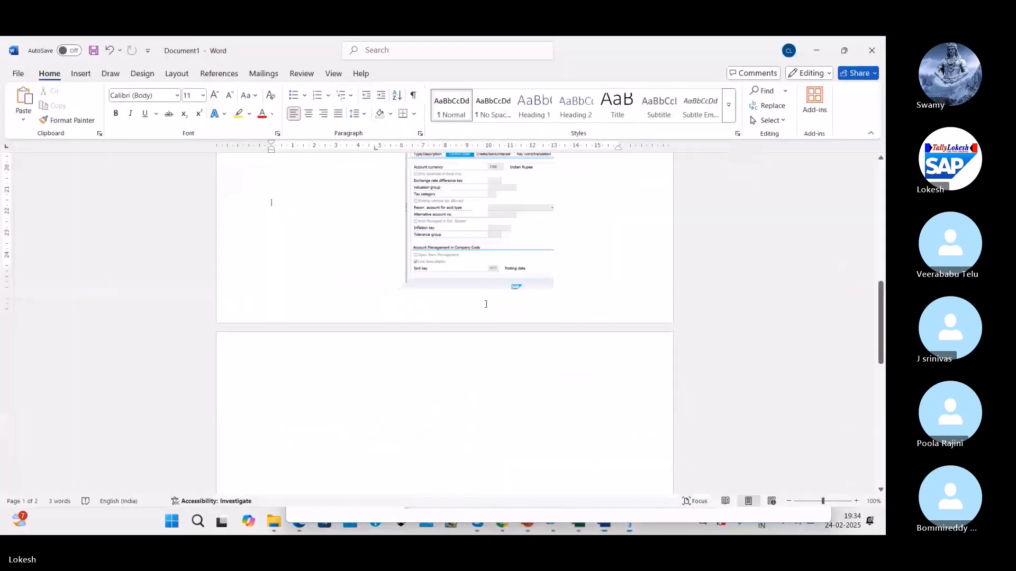
Step: Insert the saved screenshot '2' from this device at the top of page 2
scroll(485, 304, down, 3)
click(332, 261)
click(81, 73)
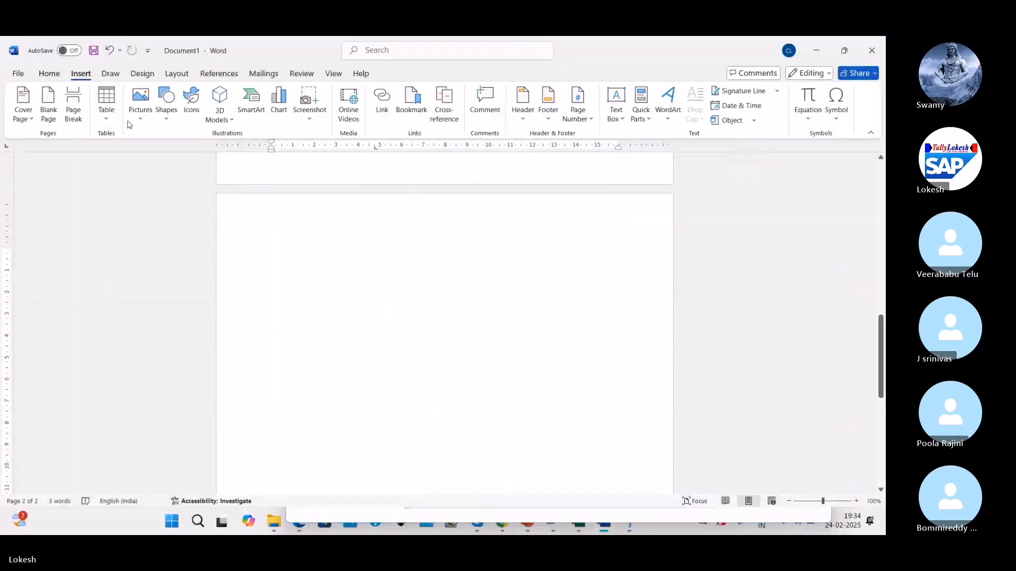
click(140, 104)
click(163, 155)
click(209, 145)
click(342, 291)
Step: Narrow the screenshot to 9.4 × 12.68 cm and type 'STEP- 2' on a line beneath it
scroll(370, 276, down, 5)
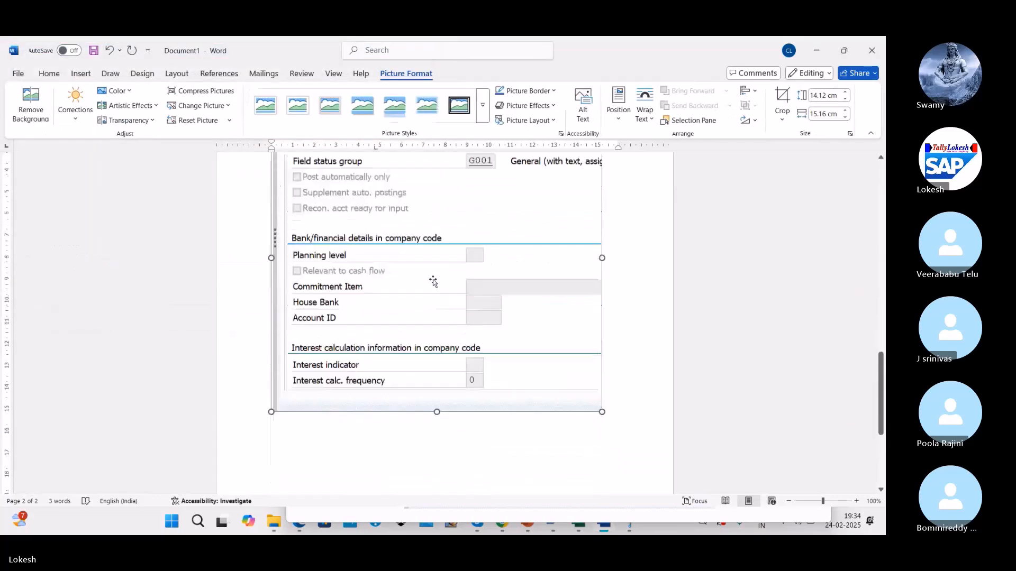
scroll(465, 293, up, 2)
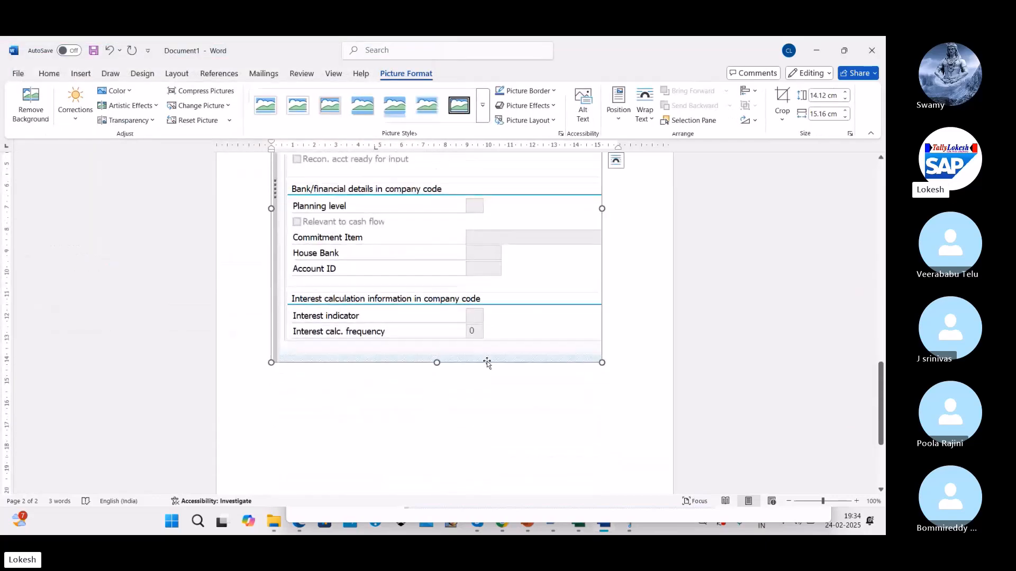
scroll(436, 280, down, 1)
scroll(452, 264, up, 3)
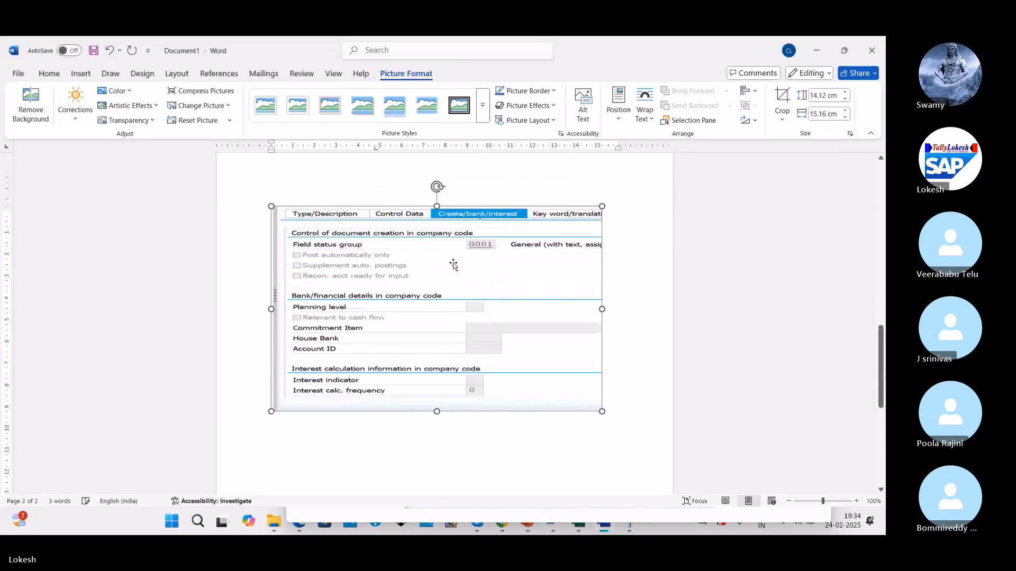
drag(602, 313, 548, 313)
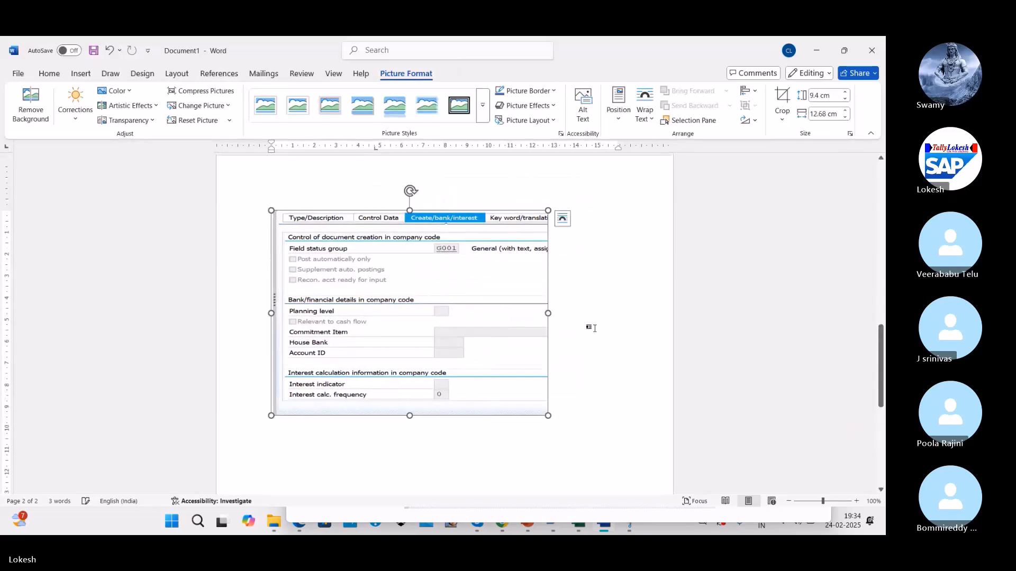
click(584, 326)
scroll(582, 349, down, 2)
key(Return)
key(Return)
text(s)
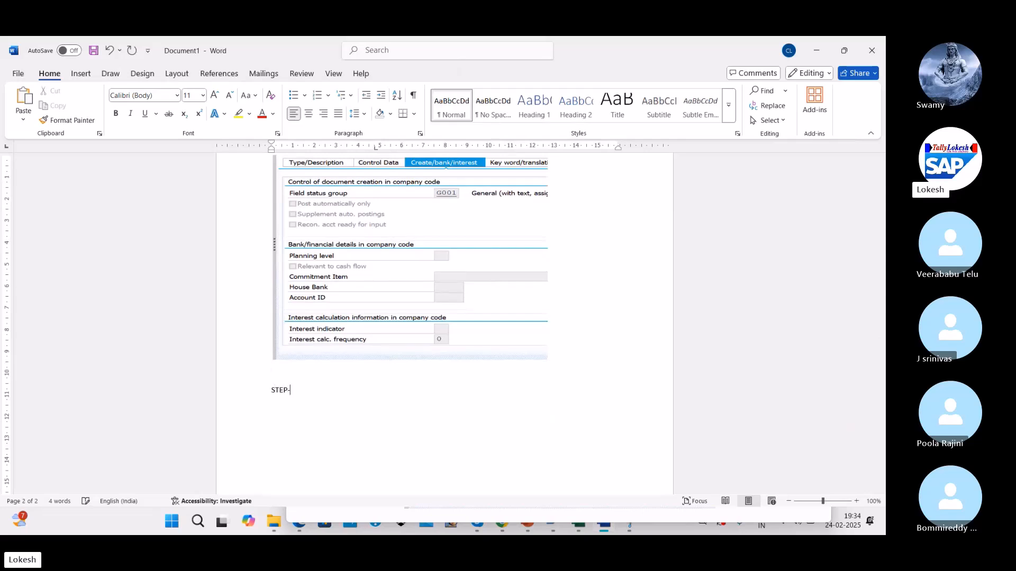
key(Return)
Step: Review the Customer Cash Discount slide listing transaction codes like OBXI, then return to SAP
key(alt+Tab)
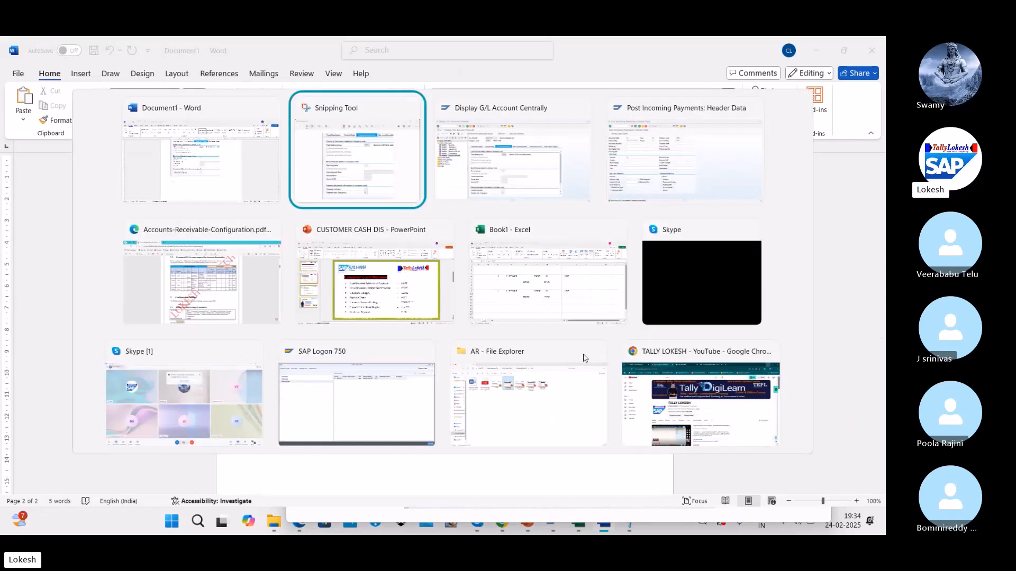
key(alt+Down)
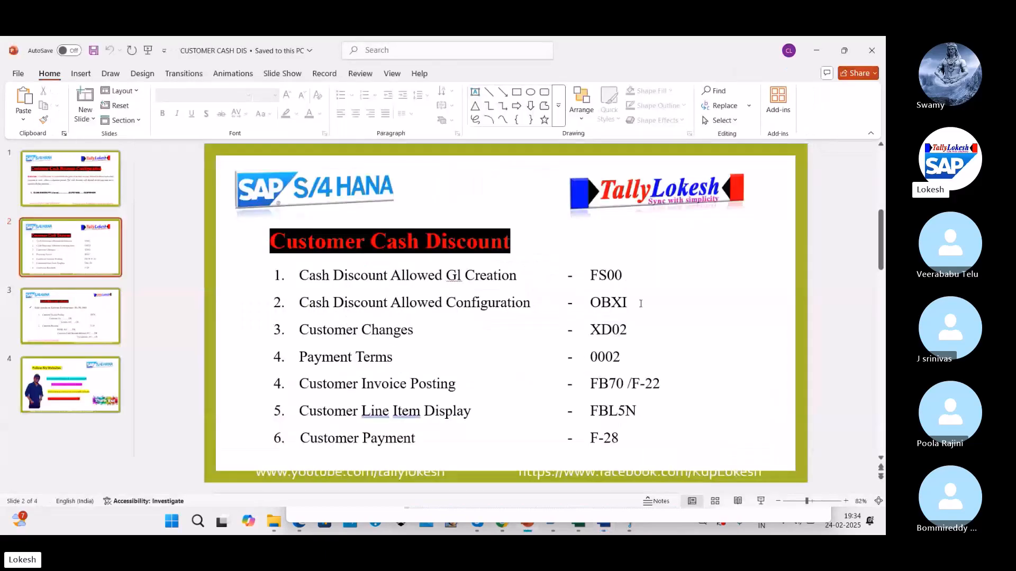
key(alt+Tab)
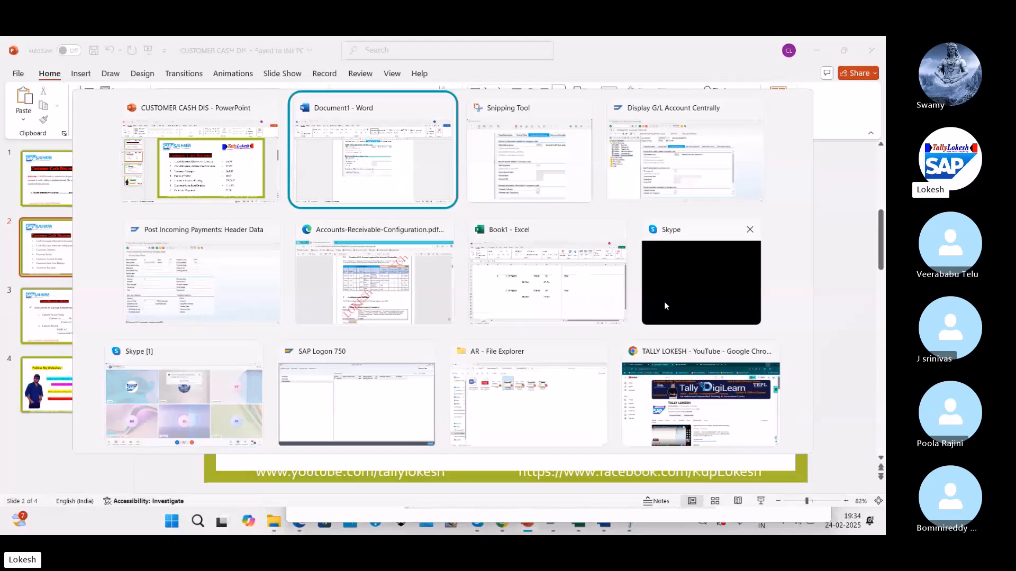
key(alt+Tab)
key(alt+Tab)
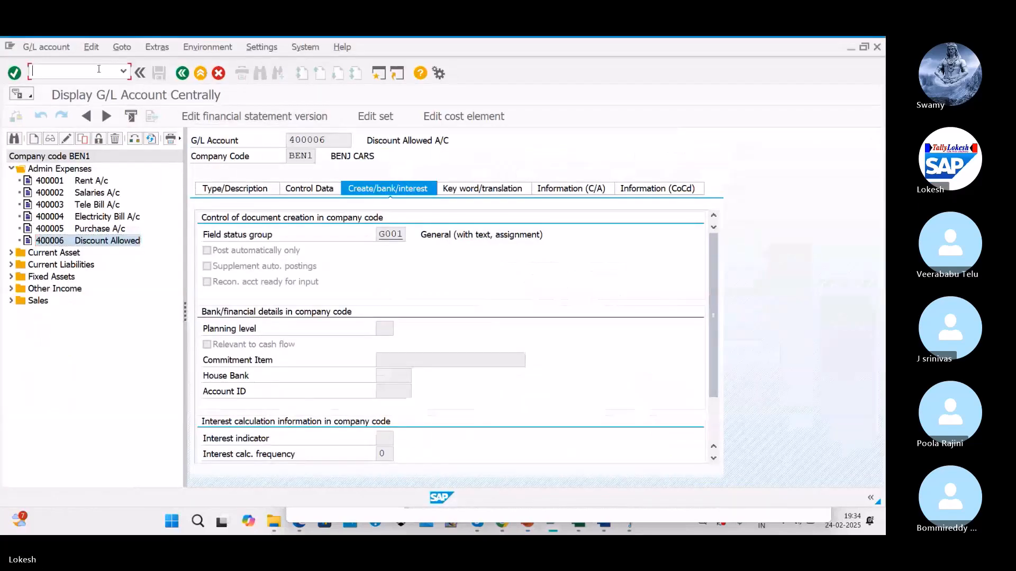
Step: Run /NOBXI with chart of accounts BEN1 to show SKT cash discount expenses on account 400006
click(98, 69)
text(/NOB)
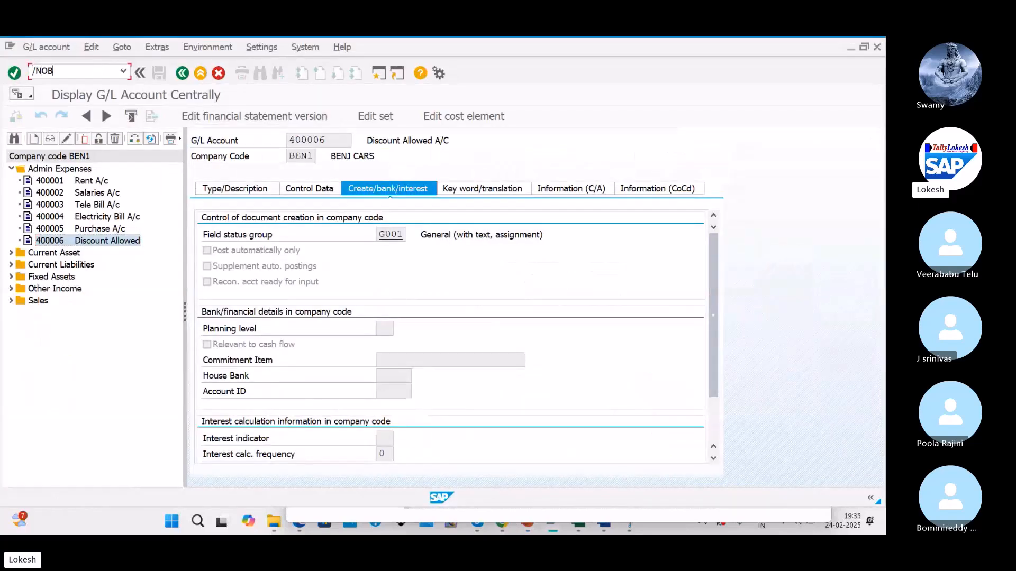
text(XI)
key(Return)
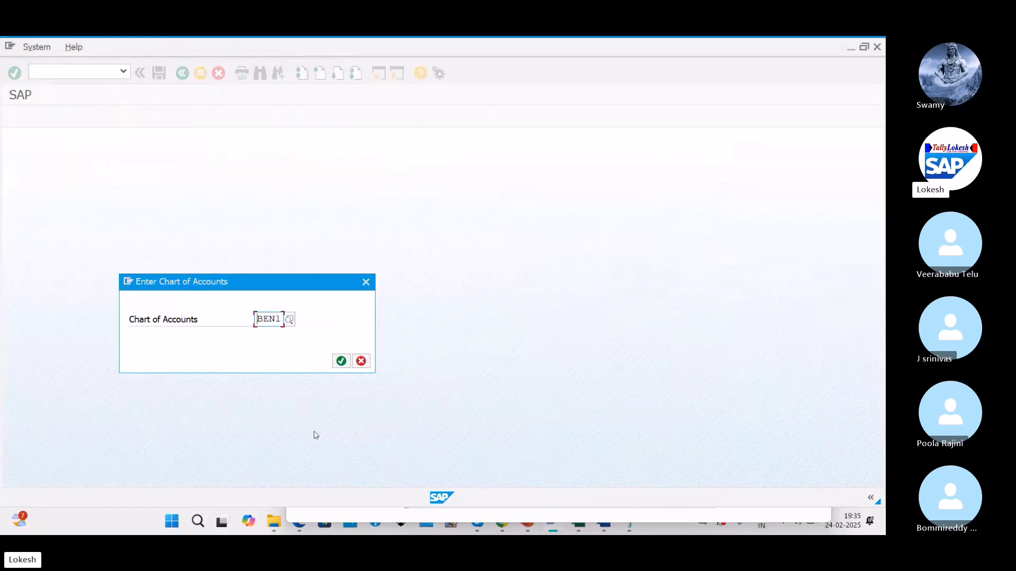
click(341, 361)
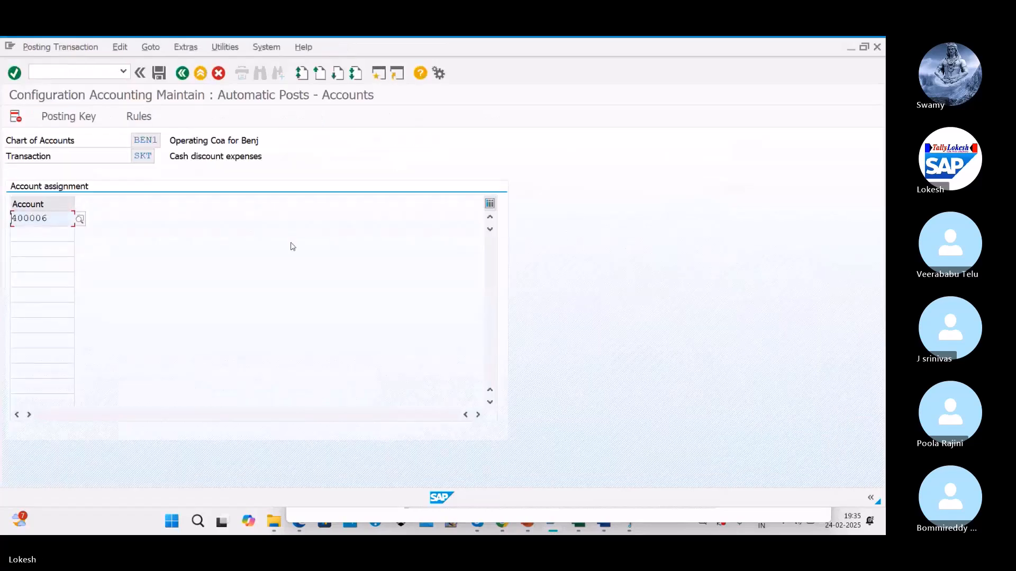
Step: Snip the SKT account assignment screen and save the screenshot
click(205, 526)
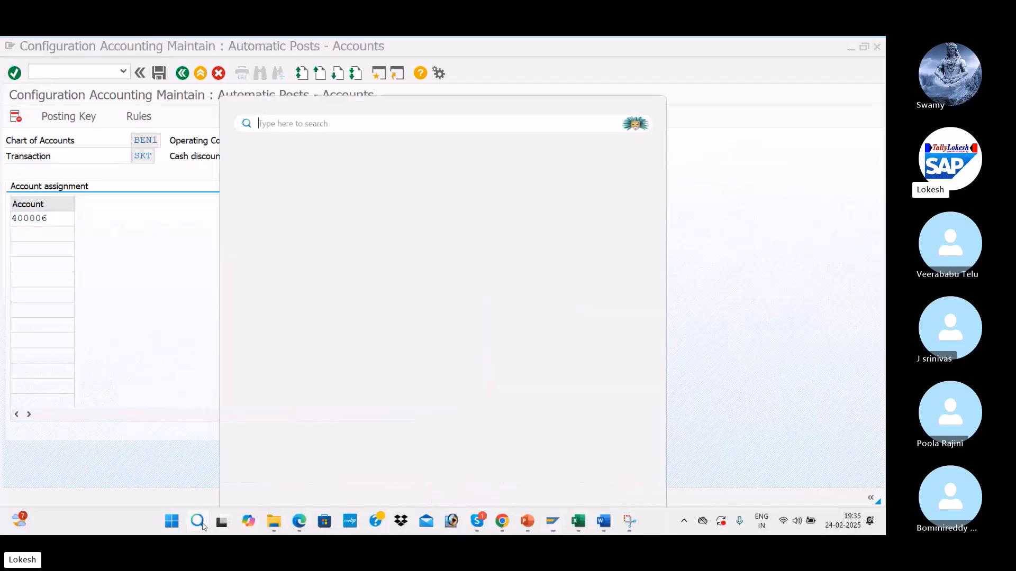
click(283, 192)
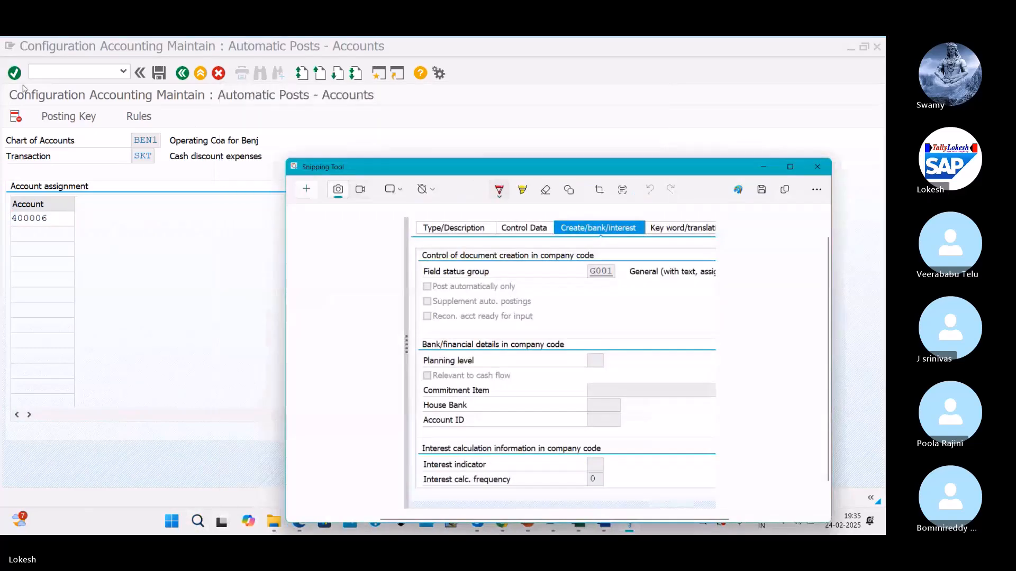
click(313, 192)
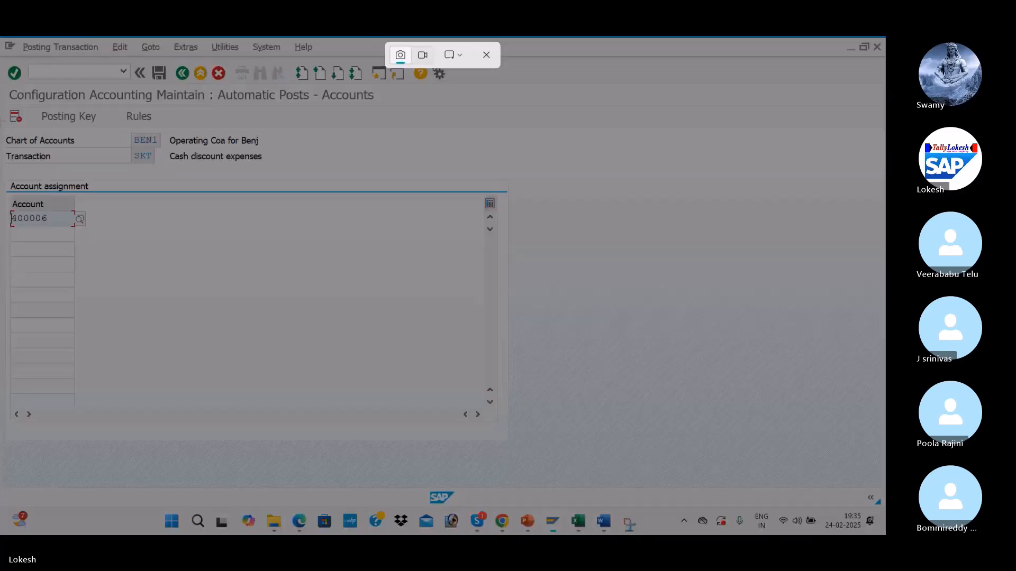
drag(1, 36, 472, 371)
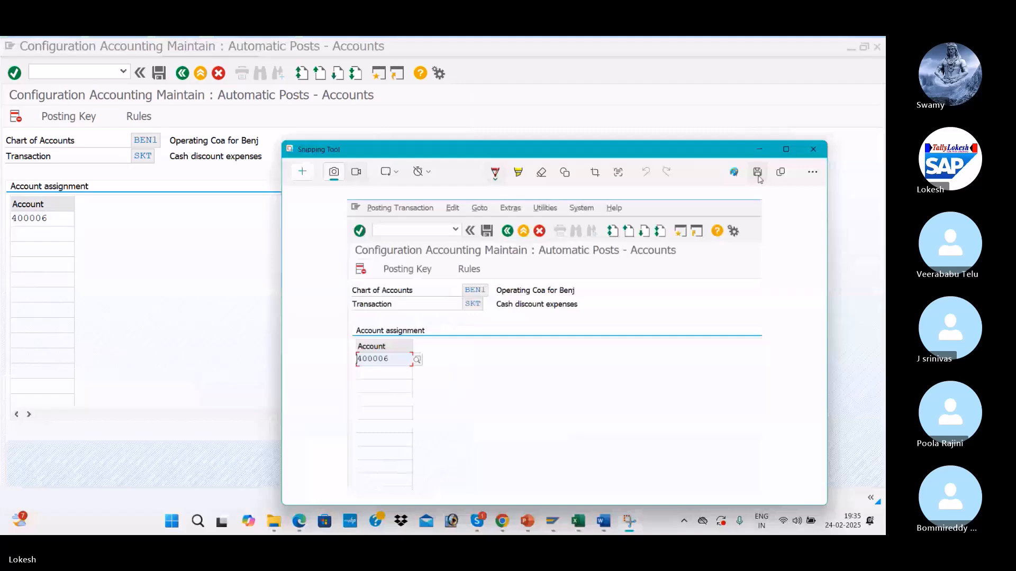
click(758, 173)
key(Return)
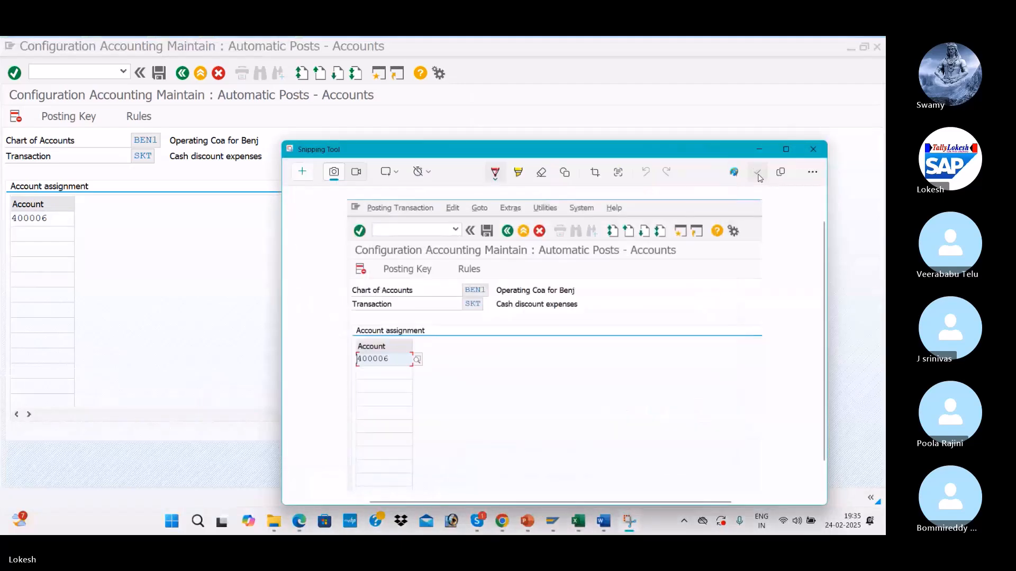
key(alt+Tab)
key(Tab)
key(Tab)
scroll(500, 193, down, 5)
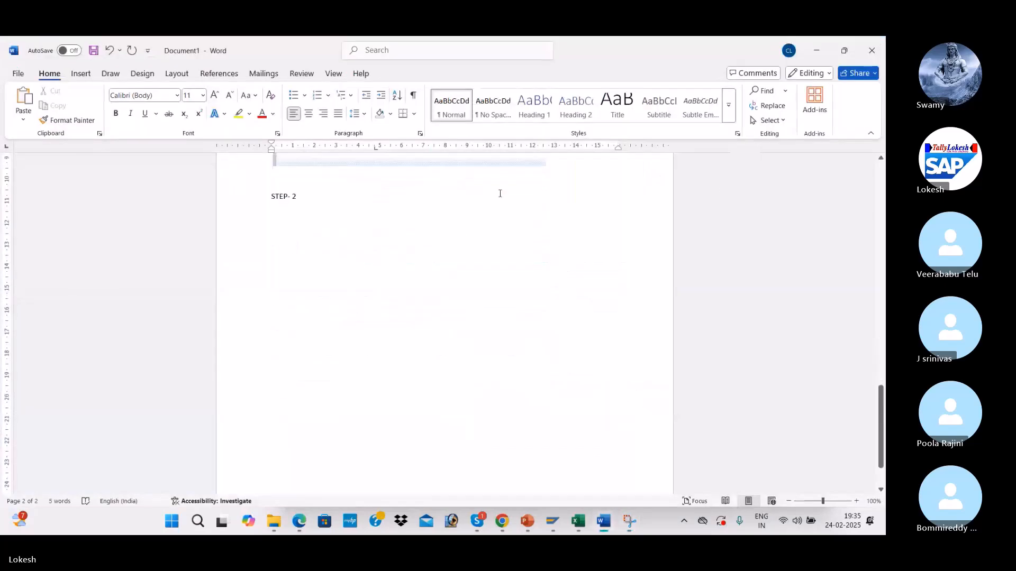
Step: Insert the saved SKT account assignment screenshot from this device under STEP- 2
click(81, 73)
click(149, 121)
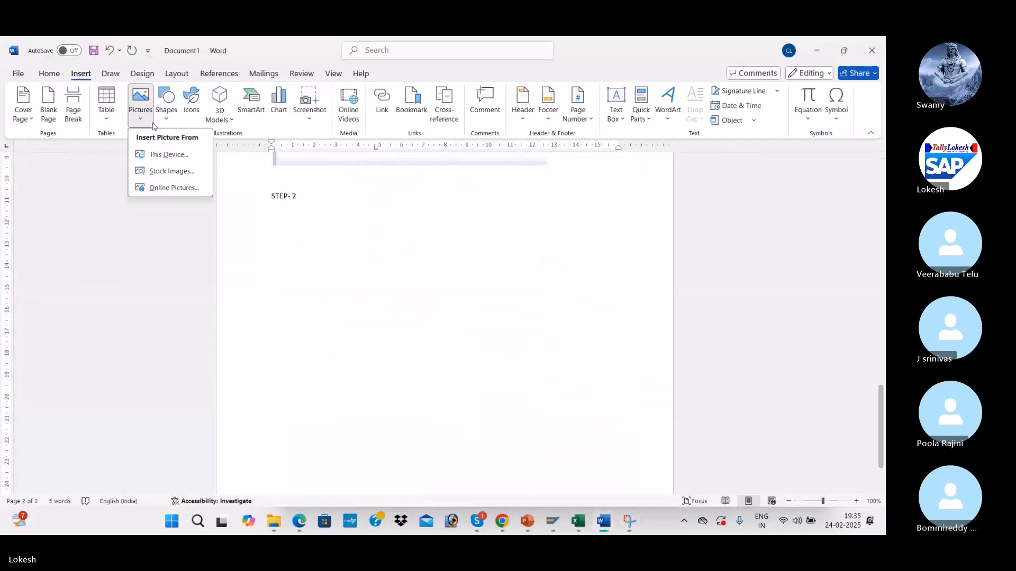
click(168, 154)
click(280, 138)
click(351, 297)
scroll(576, 312, down, 1)
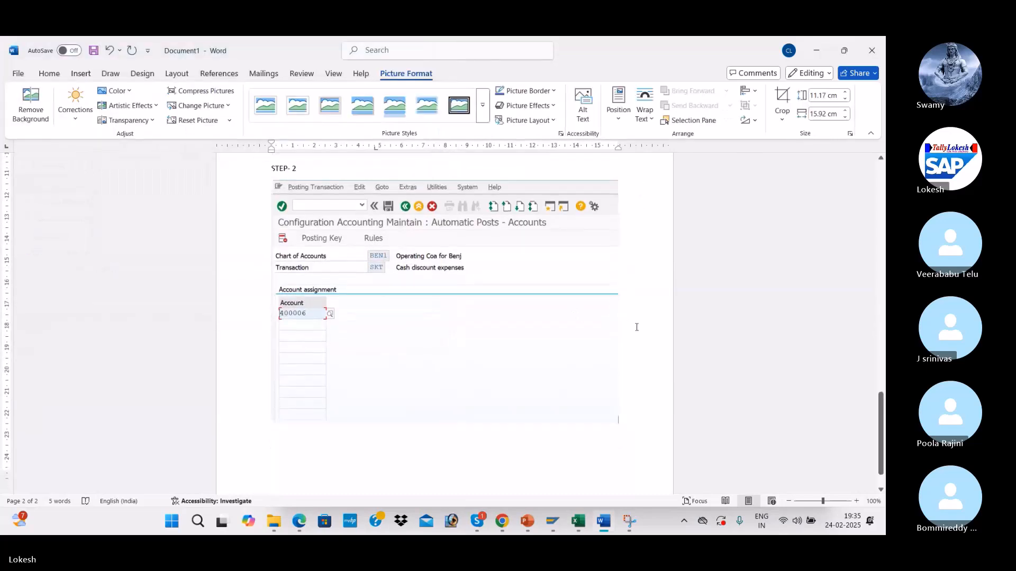
Step: Enlarge the STEP- 2 heading to about 24 pt
drag(300, 168, 272, 168)
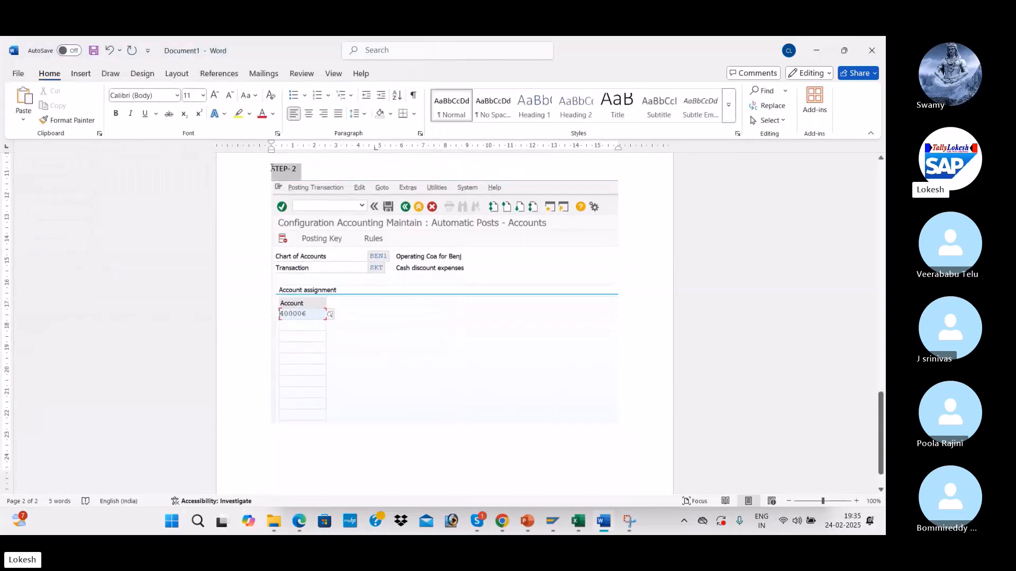
click(214, 95)
click(214, 95)
click(214, 96)
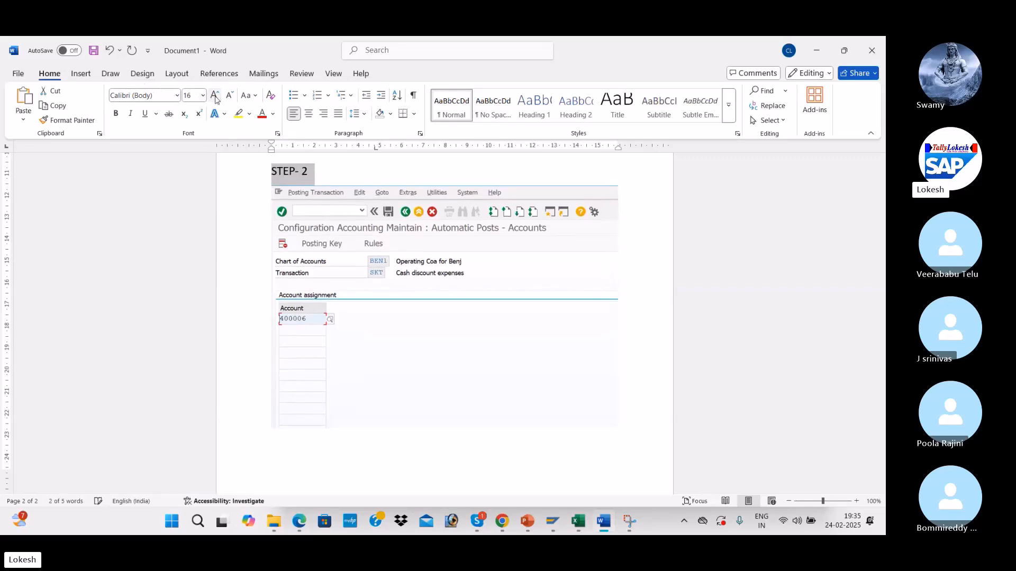
click(214, 96)
click(215, 95)
click(214, 95)
click(214, 95)
click(775, 349)
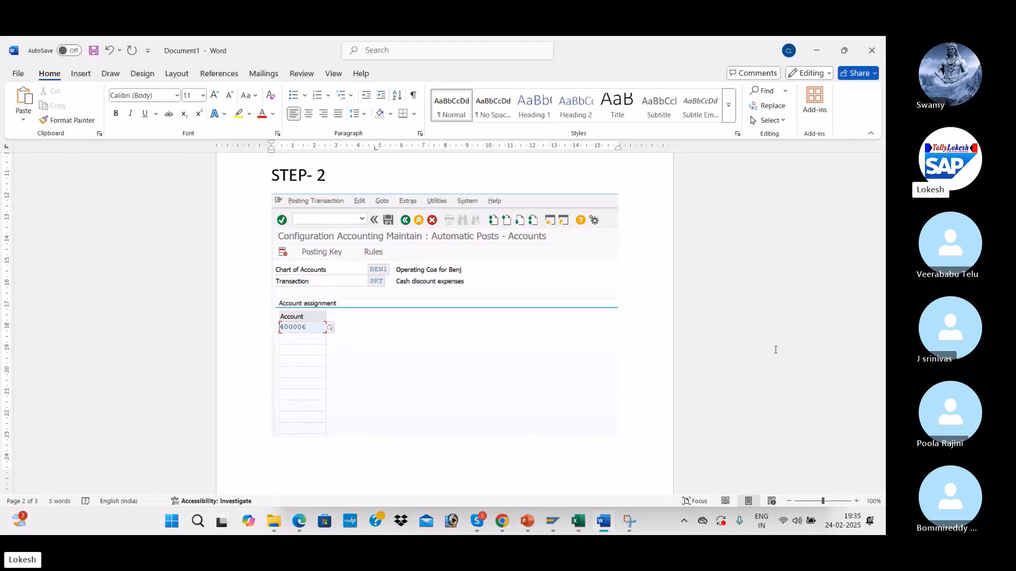
Step: Stop recording the SAP BATCH 15 Skype call and bring up the IDOC presentation
key(alt+Tab)
key(alt+Tab)
key(alt+Tab)
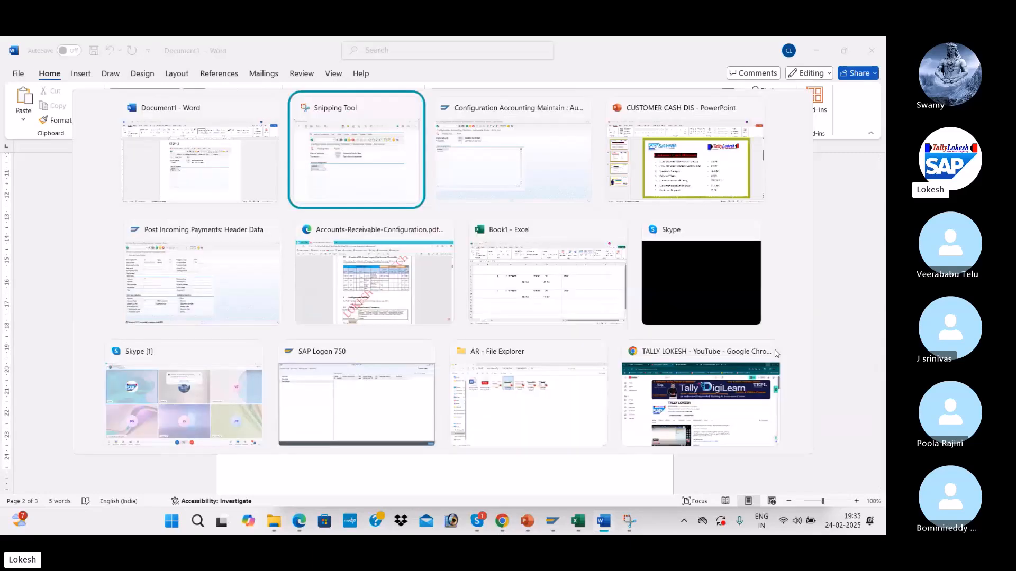
key(alt+Tab)
key(alt+Tab)
key(alt+Tab)
key(alt+Tab)
key(alt+Tab)
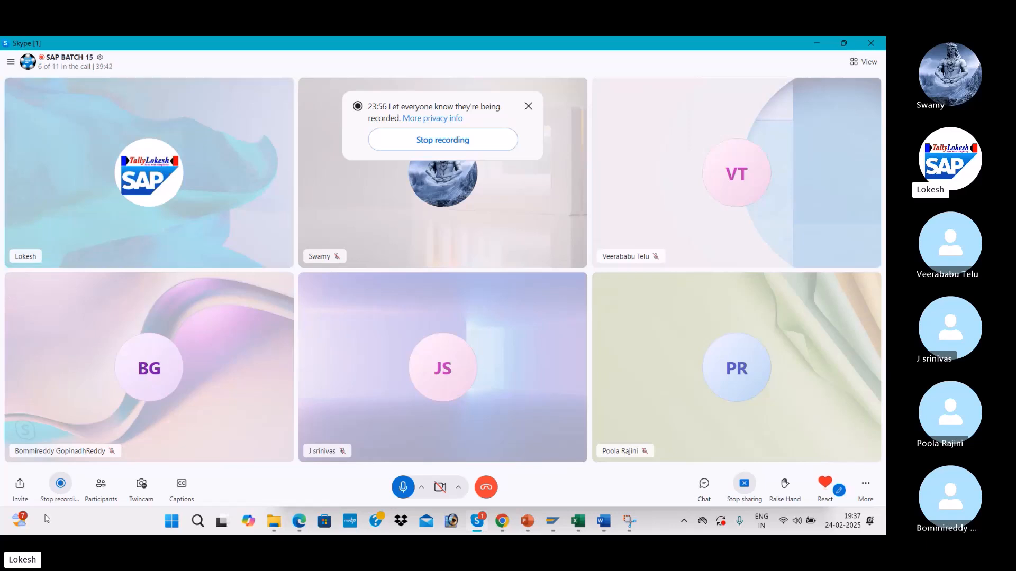
click(64, 490)
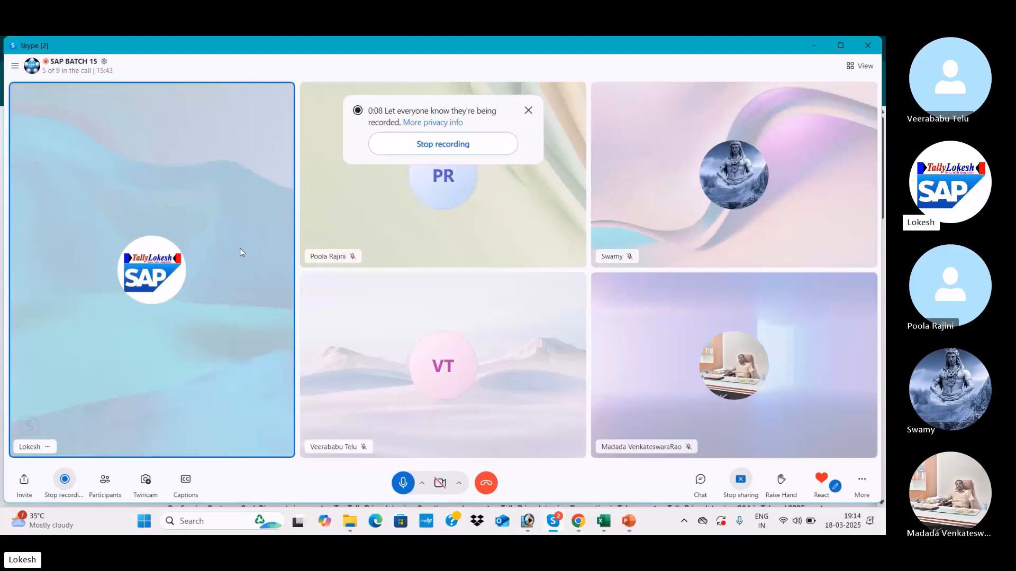
key(alt+Tab)
key(alt+Tab)
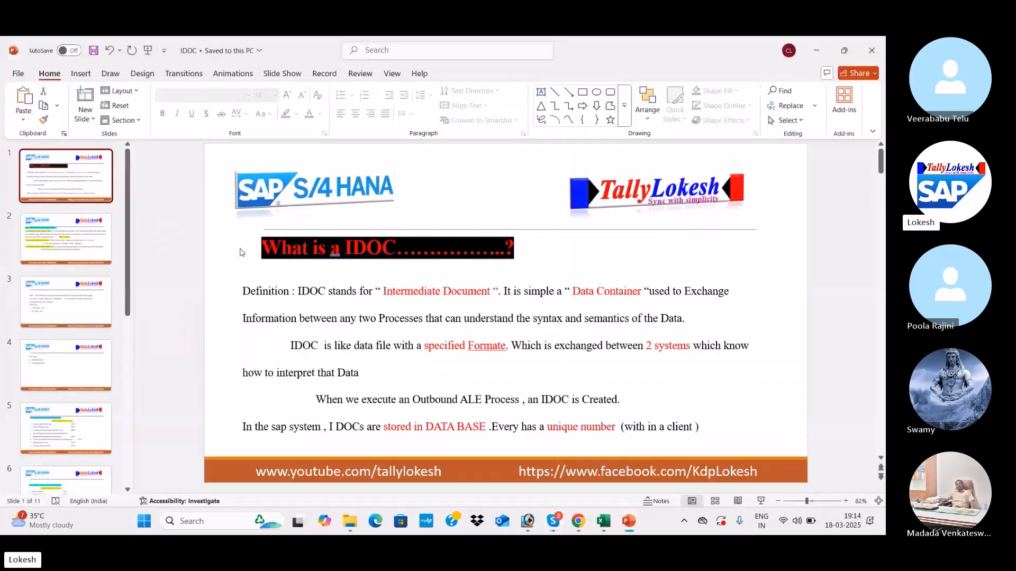